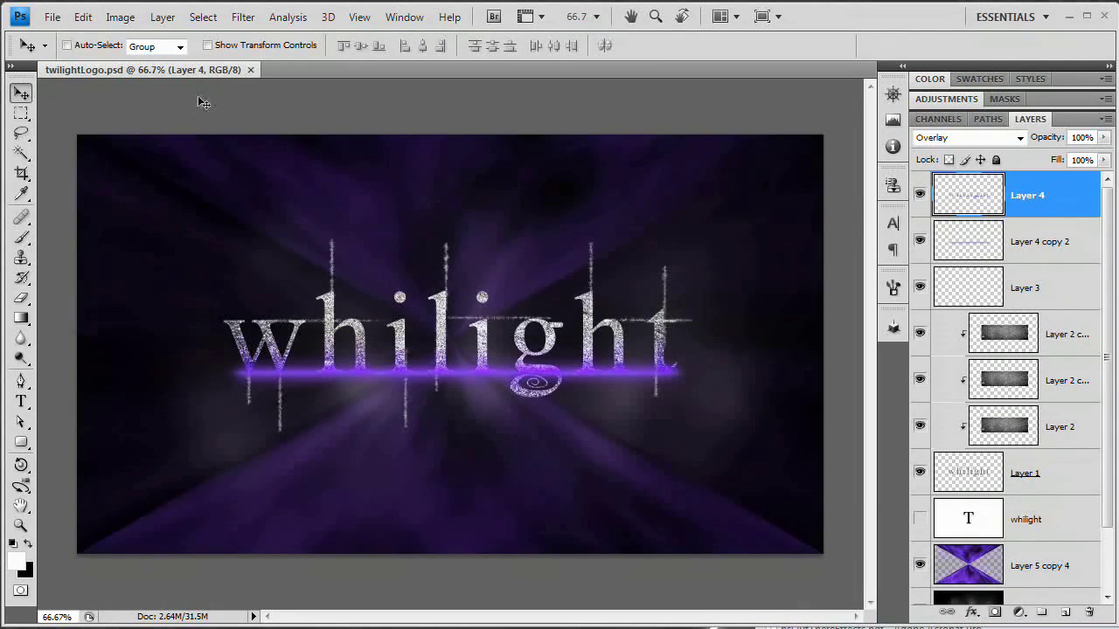
Close the finished logo document and create a new 1280 × 720 pixel document with the background color as its contents
left_click(251, 70)
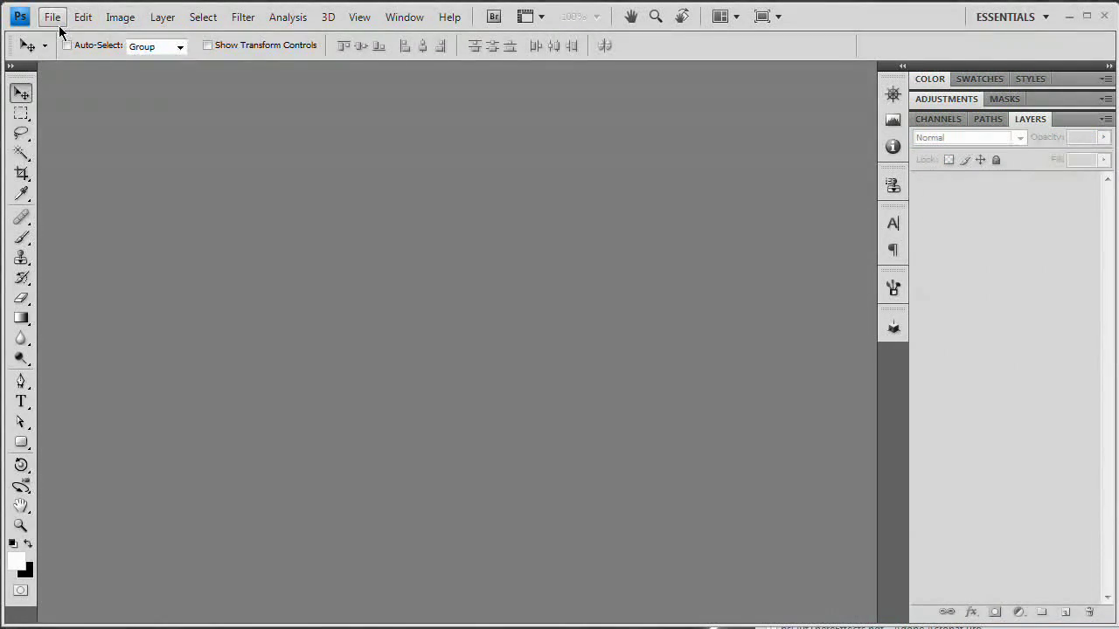
left_click(53, 17)
left_click(74, 39)
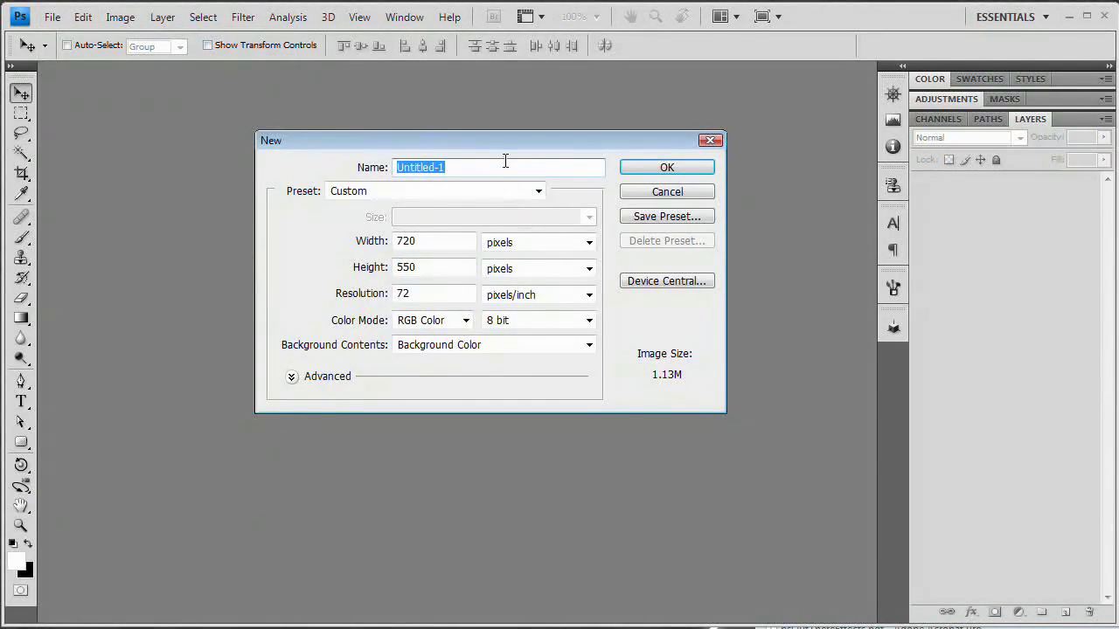
left_click_drag(512, 145, 486, 129)
left_click(393, 226)
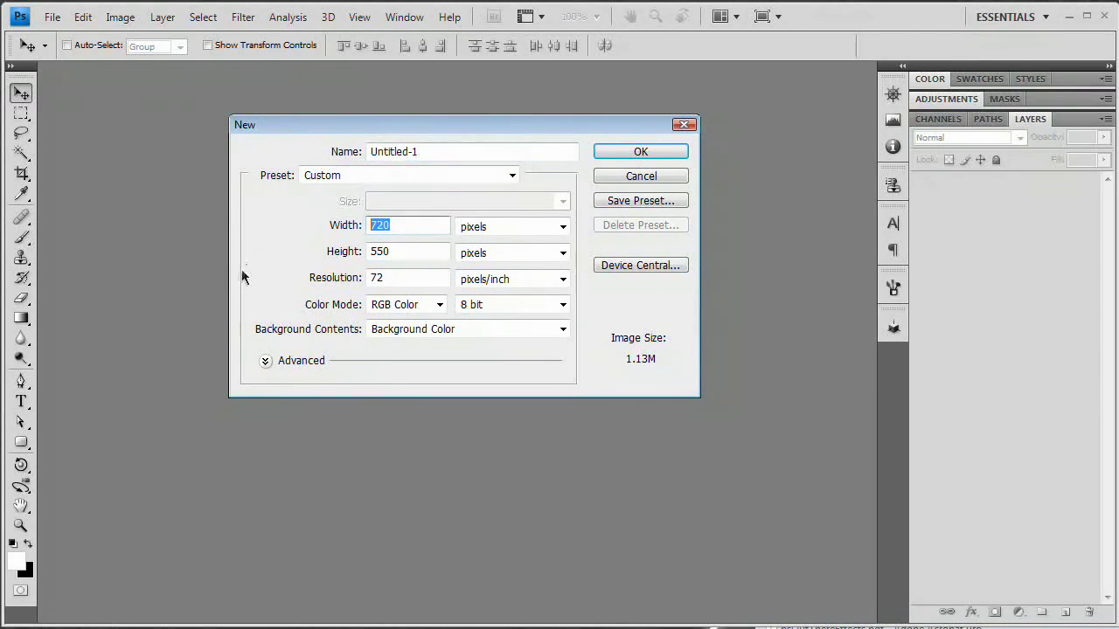
type("1280")
key("Tab")
key("Tab")
type("720")
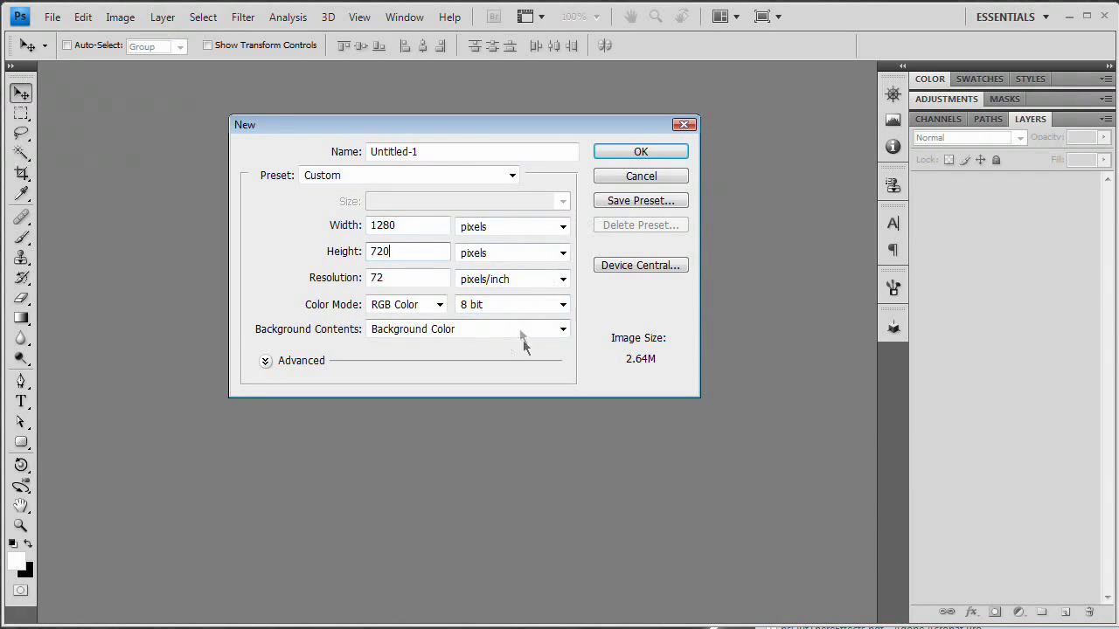
left_click(677, 156)
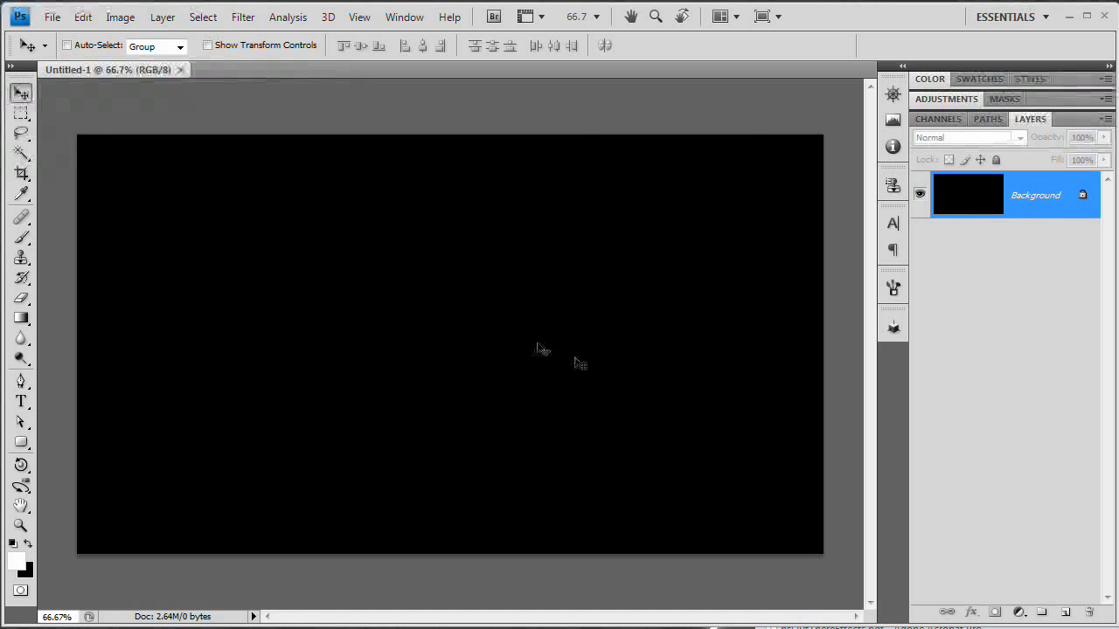
Add the text "whilight" in white 24 pt Times New Roman near the middle of the canvas
left_click(23, 403)
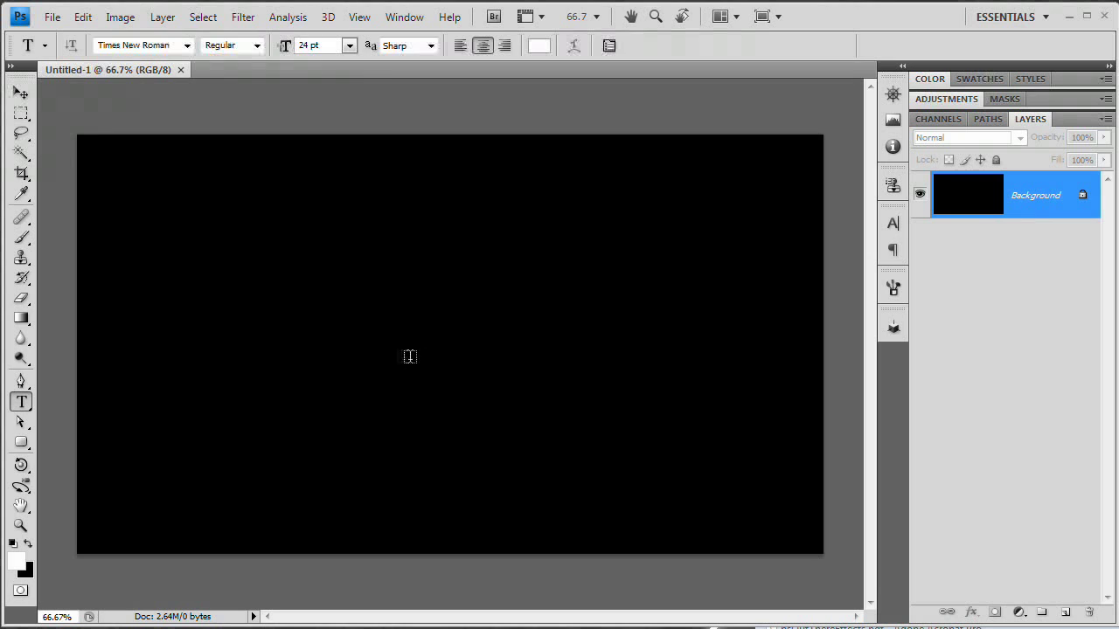
left_click(404, 360)
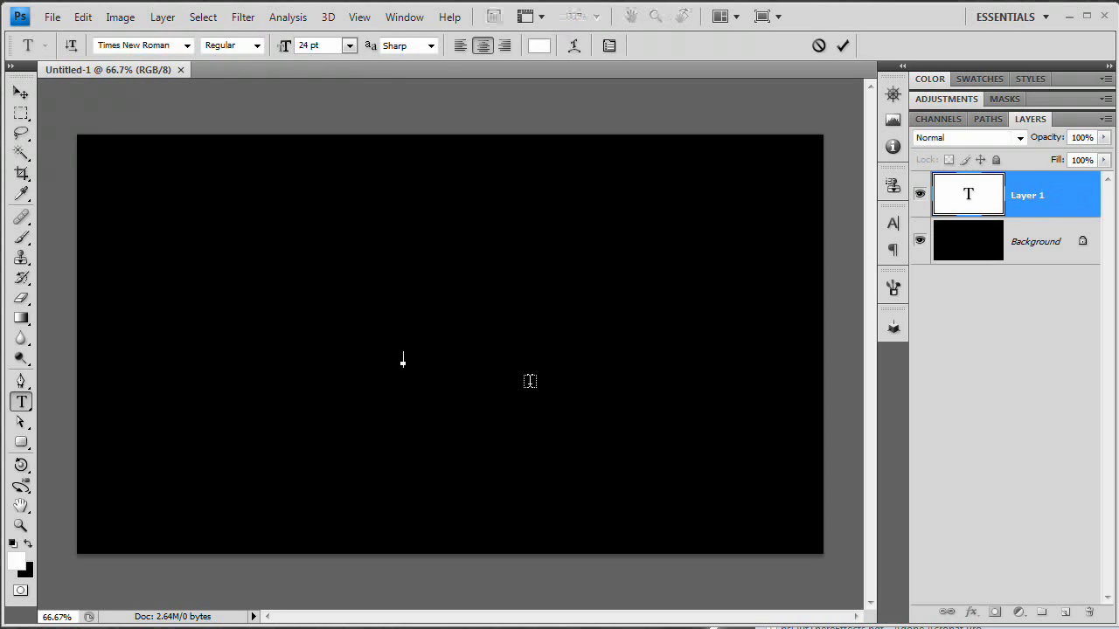
type("whilight")
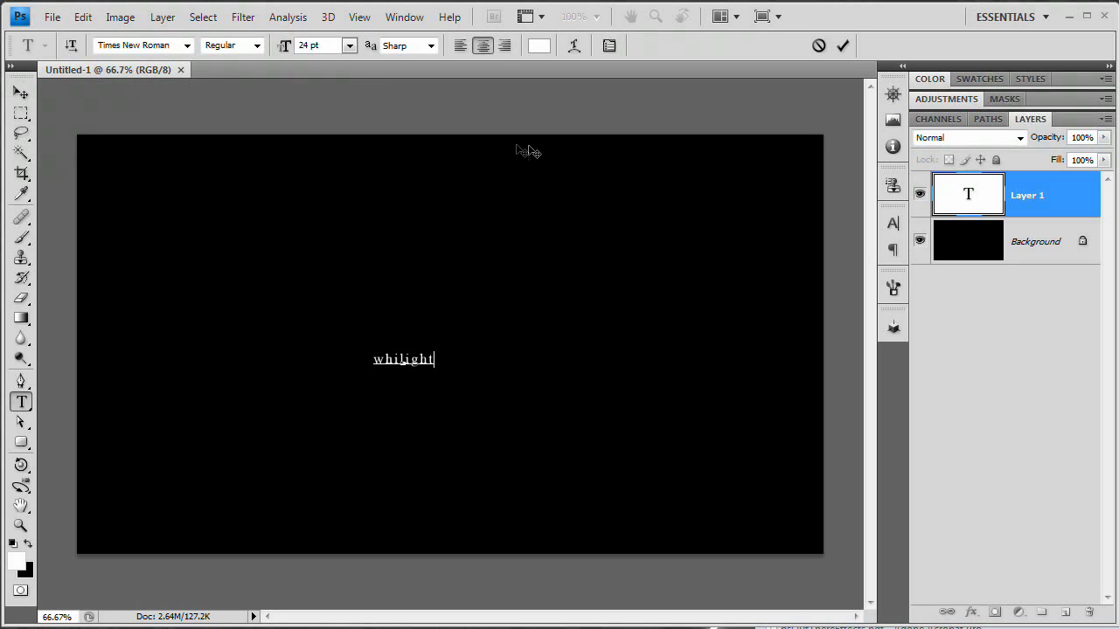
key("ctrl")
key("ctrl+Return")
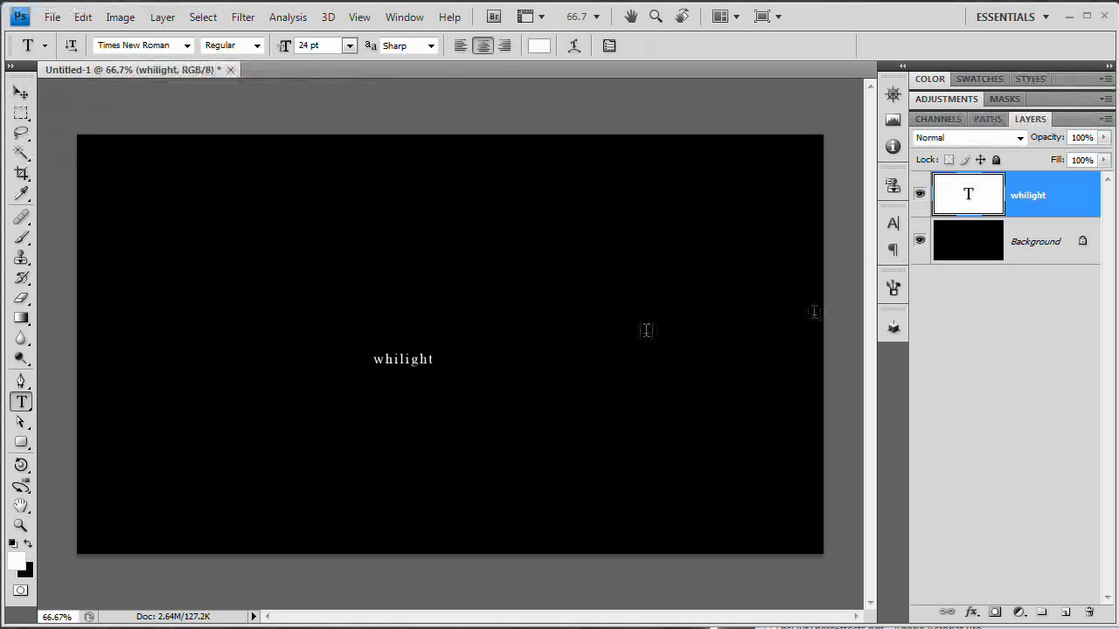
Set the font size of the "whilight" text to 200 pt in the character settings
left_click(360, 17)
mouse_move(404, 17)
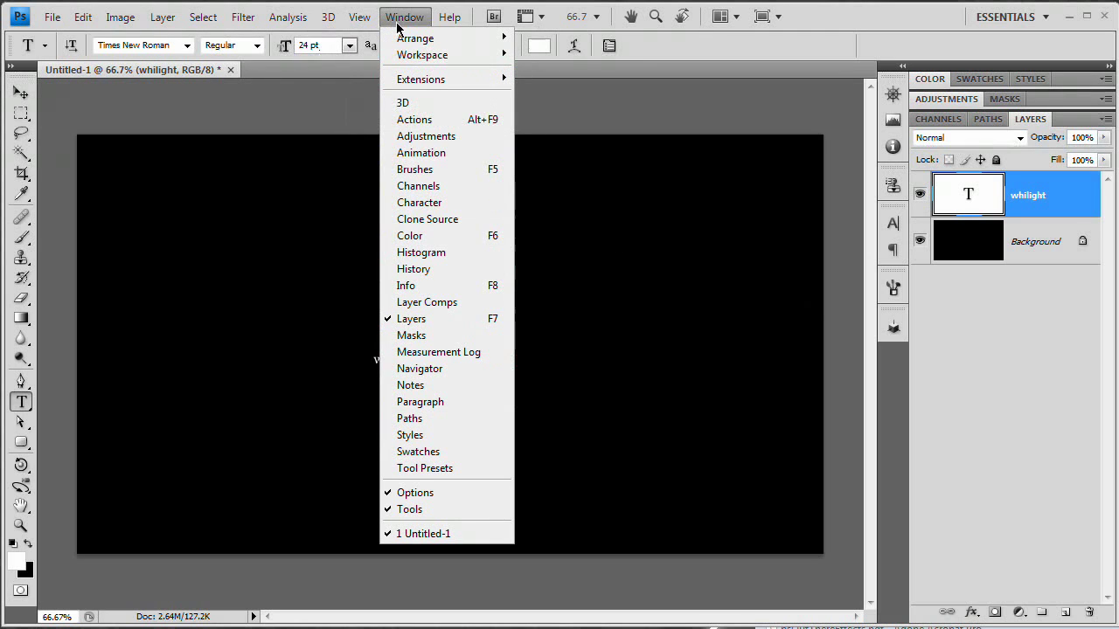
left_click(450, 208)
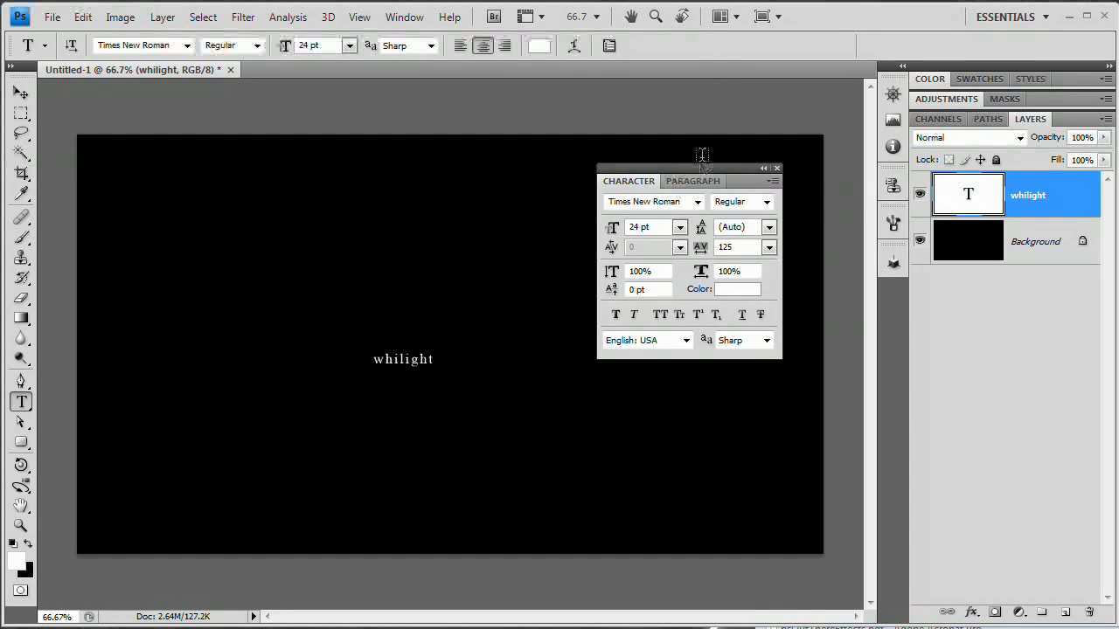
left_click_drag(717, 166, 741, 186)
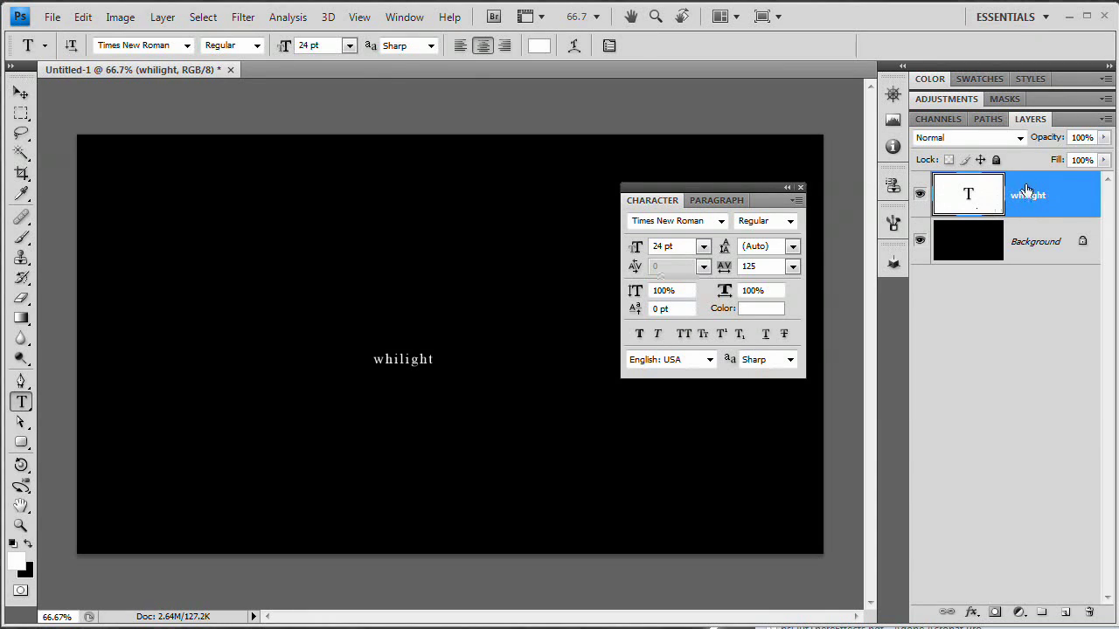
left_click(668, 248)
left_click(892, 261)
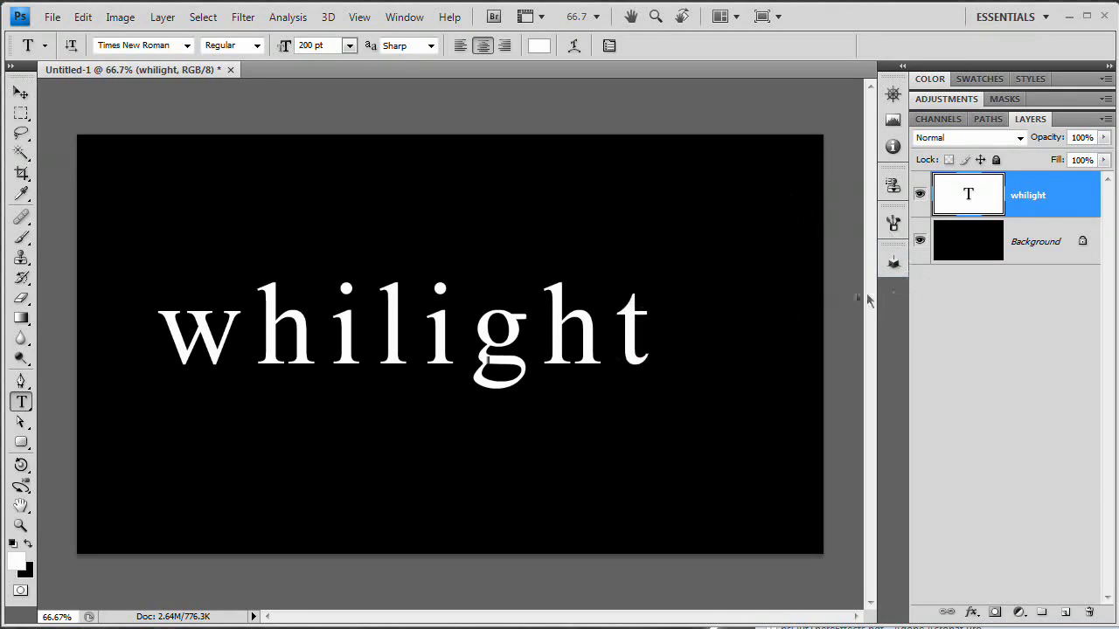
Set the tracking of the "whilight" text to 75 and put the character settings away
key("ctrl+t")
left_click(840, 394)
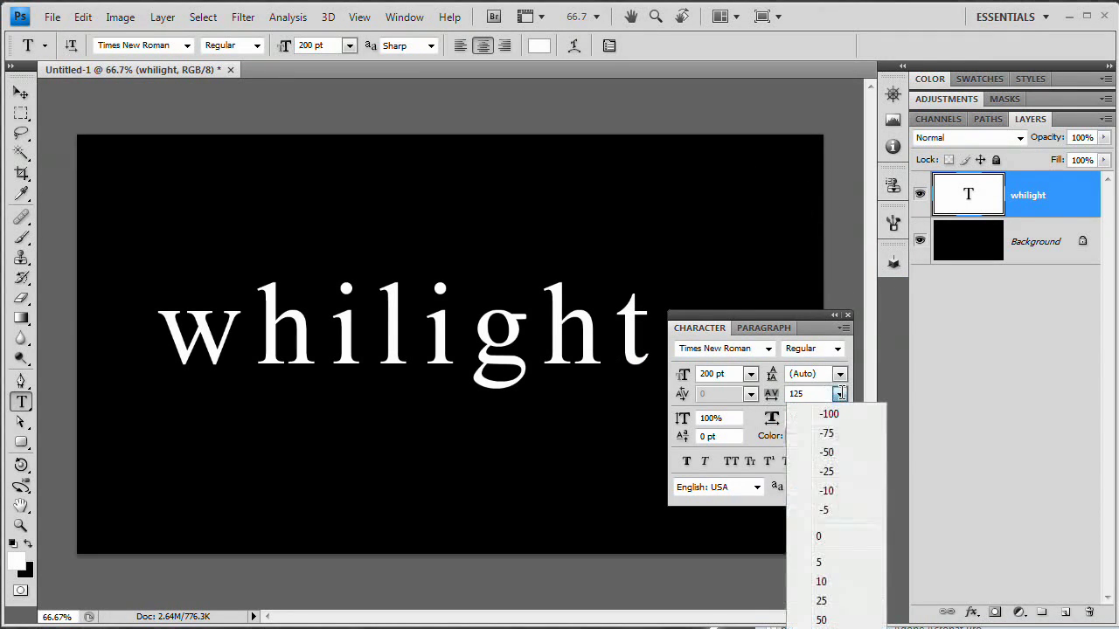
left_click(808, 313)
left_click_drag(807, 313, 734, 120)
left_click(765, 200)
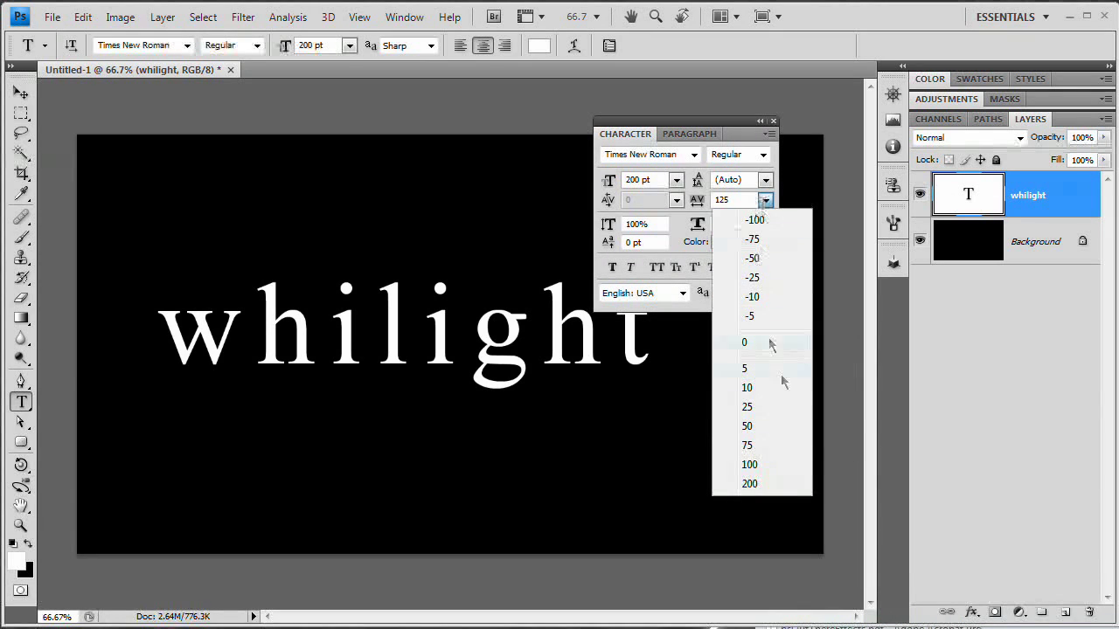
left_click(747, 446)
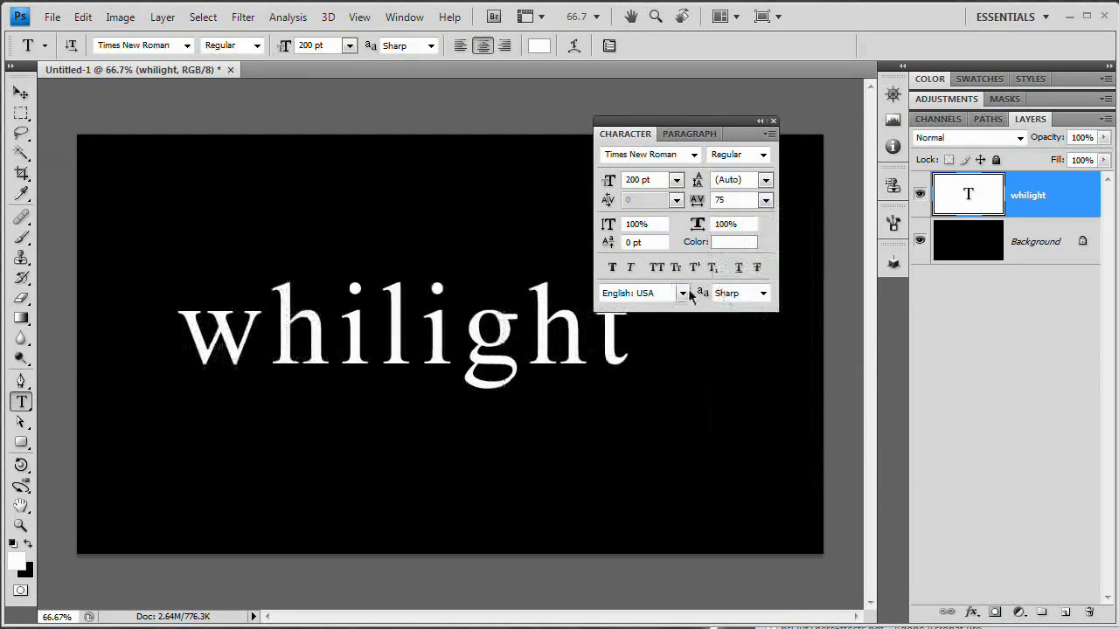
left_click_drag(729, 122, 782, 204)
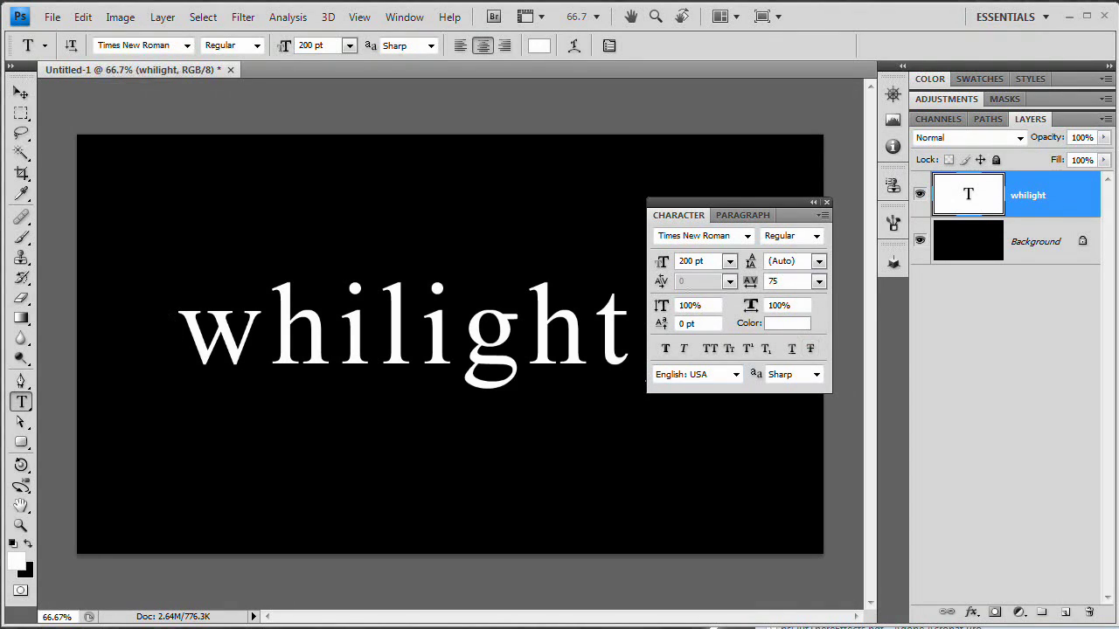
mouse_move(693, 219)
left_mouse_down()
mouse_move(779, 278)
mouse_move(691, 220)
left_mouse_up()
left_click(826, 202)
left_click_drag(905, 293, 892, 299)
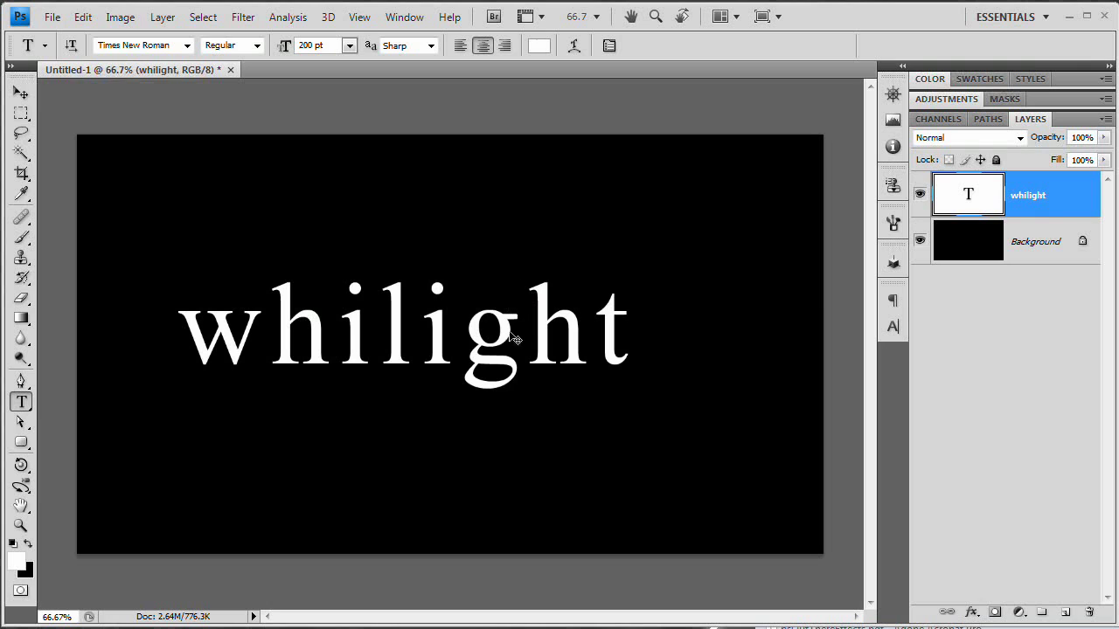
Center the "whilight" text vertically and horizontally on the whole canvas, then clear the selection
key("ctrl+a")
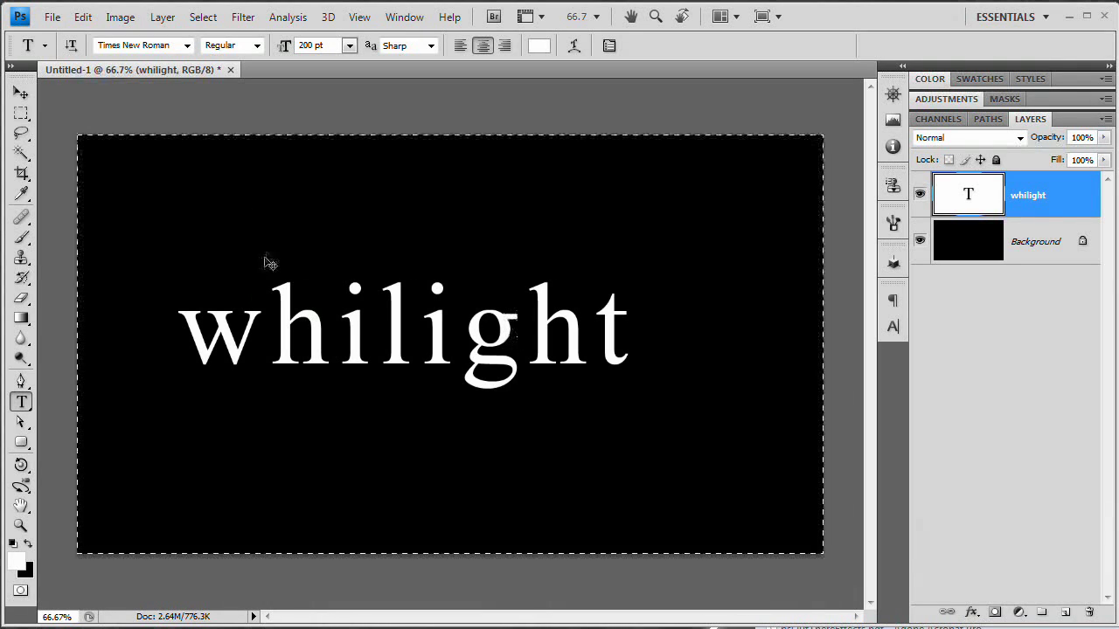
key("v")
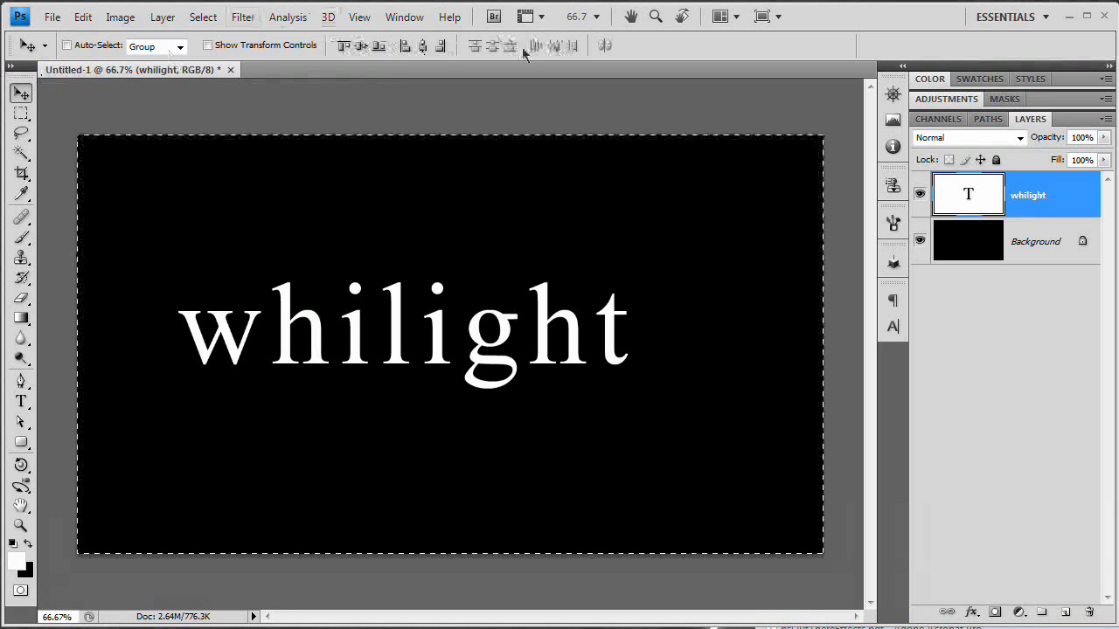
left_click(361, 46)
left_click(423, 46)
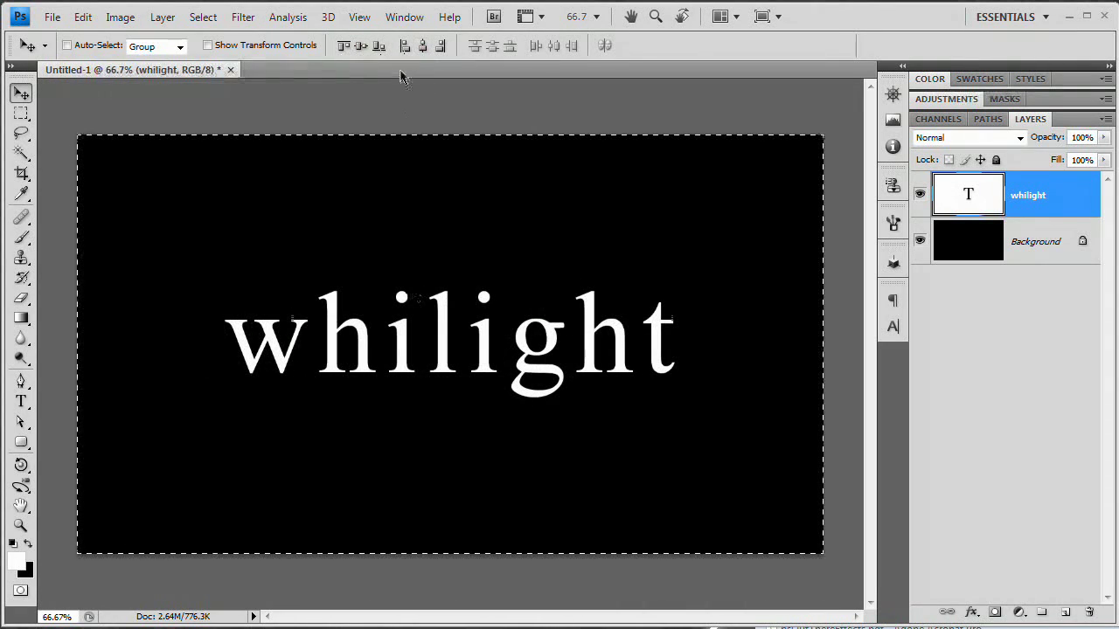
key("ctrl+d")
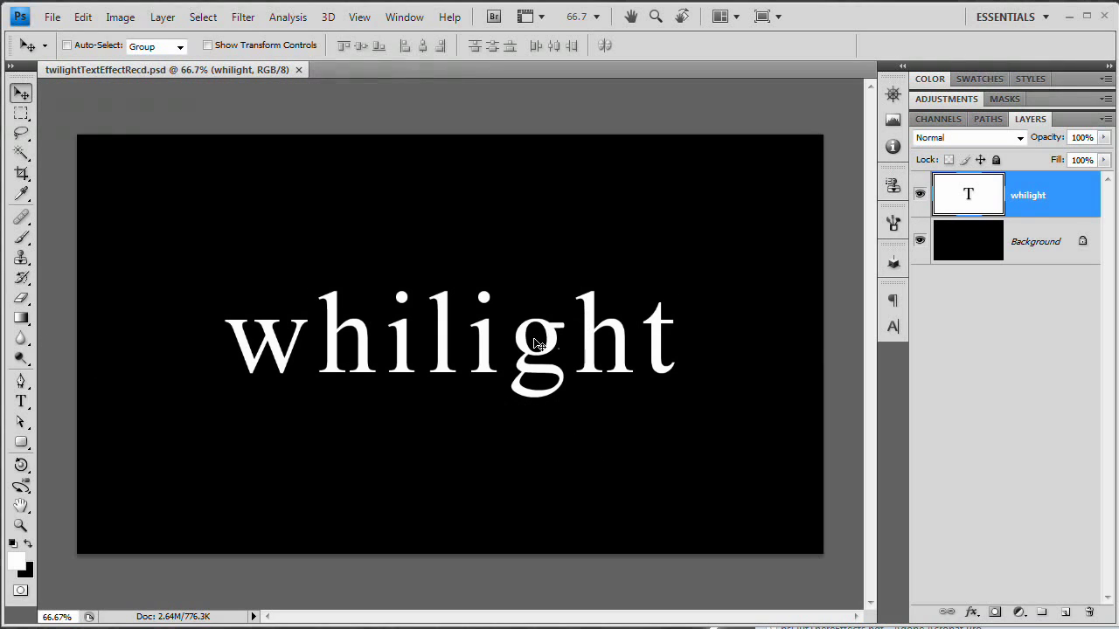
Create a work path from the "whilight" text and hide the text layer
left_click(988, 119)
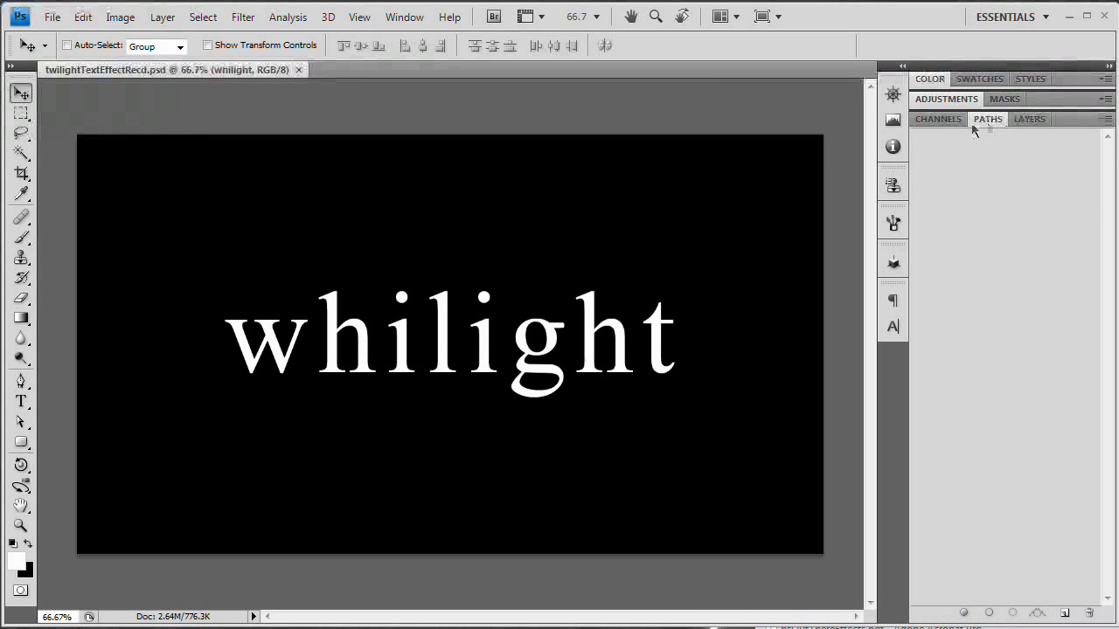
left_click(1029, 119)
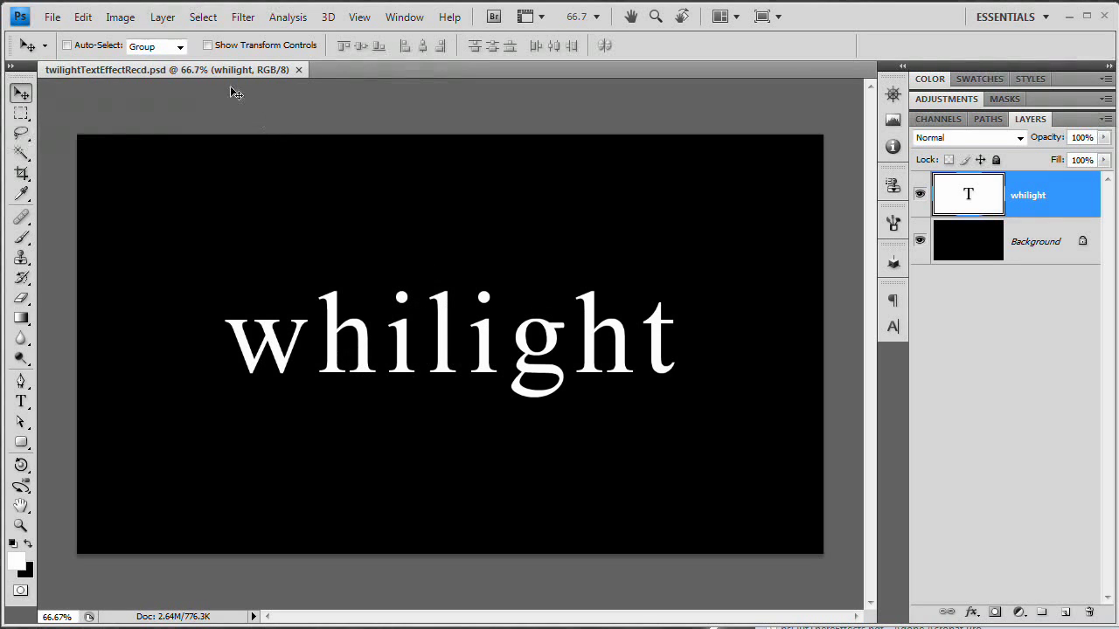
left_click(162, 18)
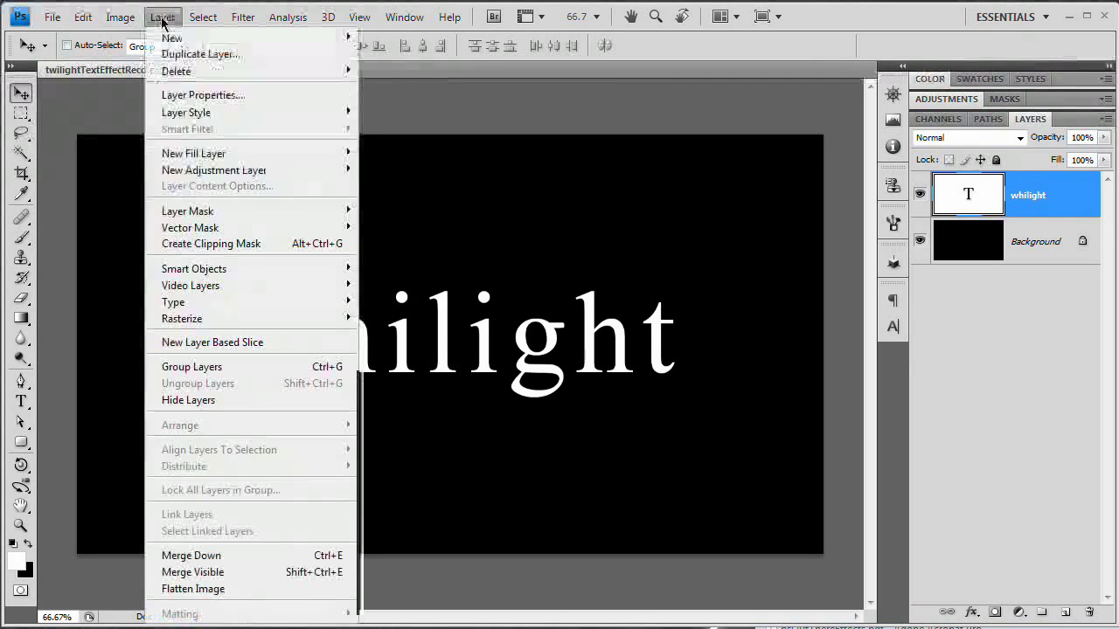
mouse_move(219, 302)
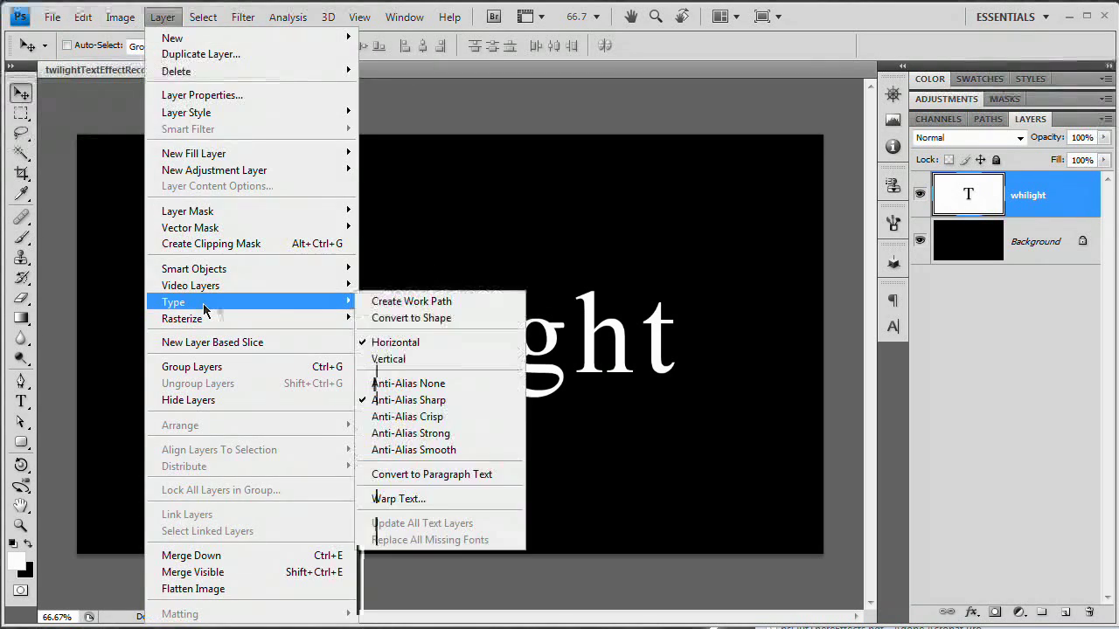
left_click(448, 302)
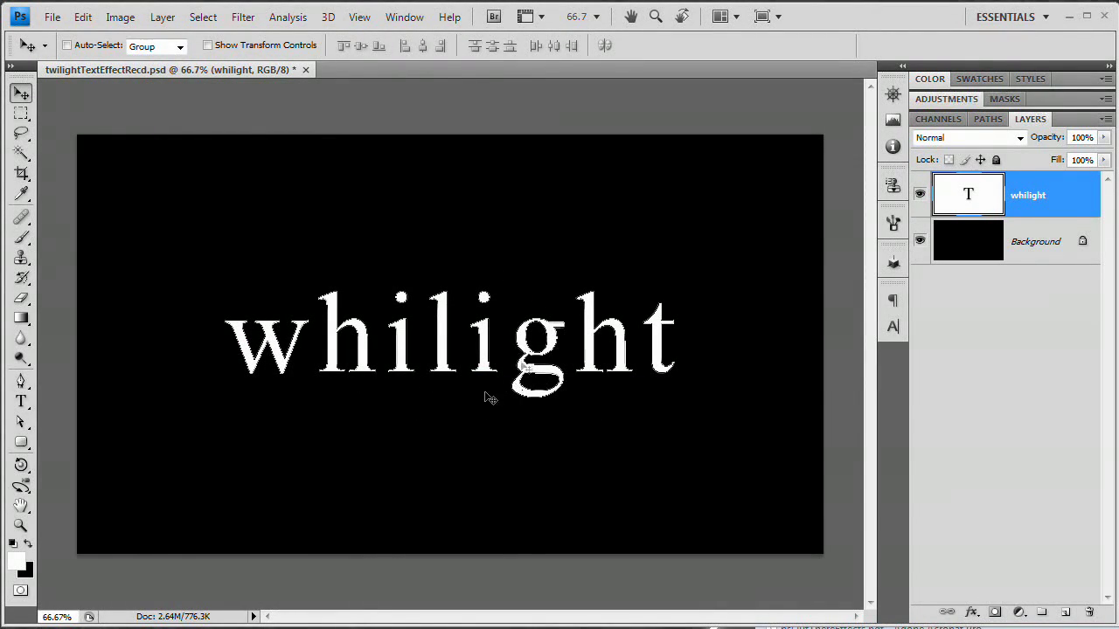
left_click(920, 194)
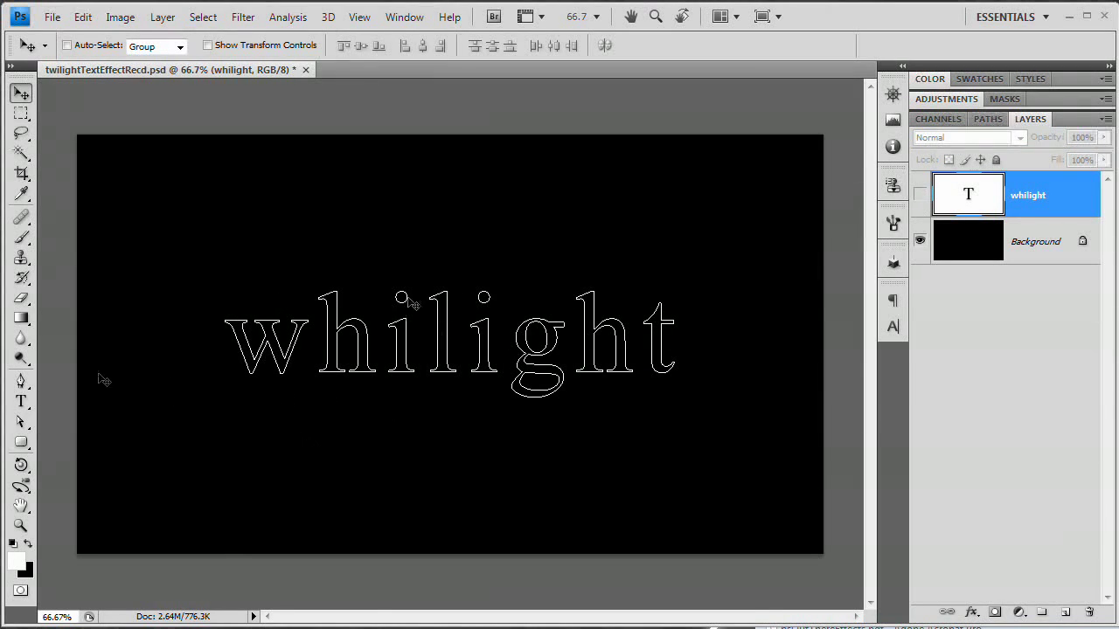
Save the work path of the letter outlines under the name textTemp
left_click(988, 119)
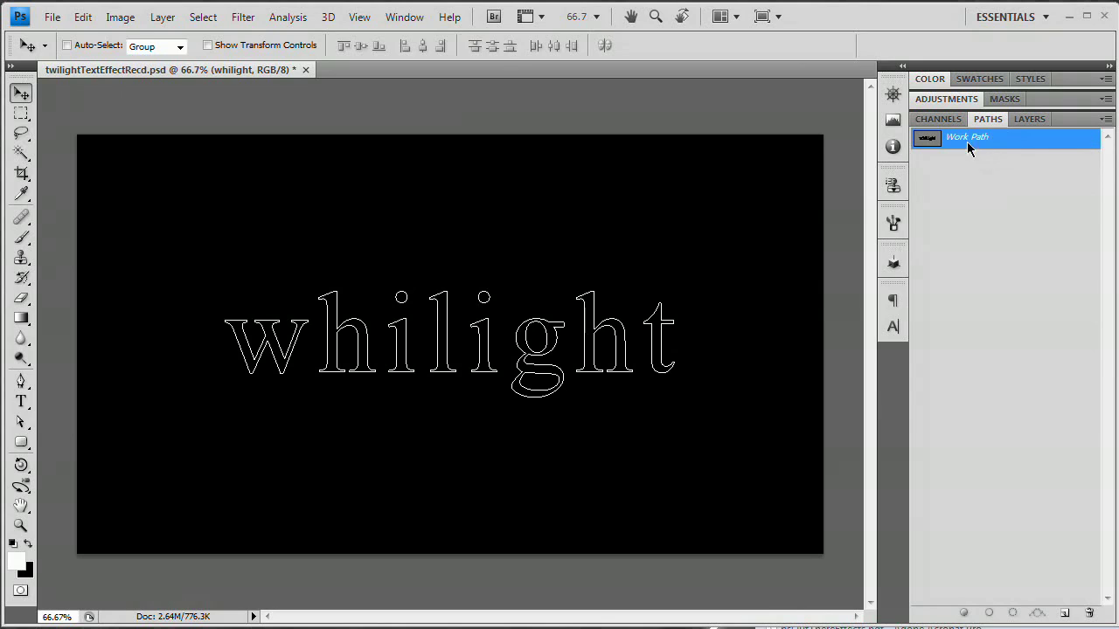
double_click(970, 142)
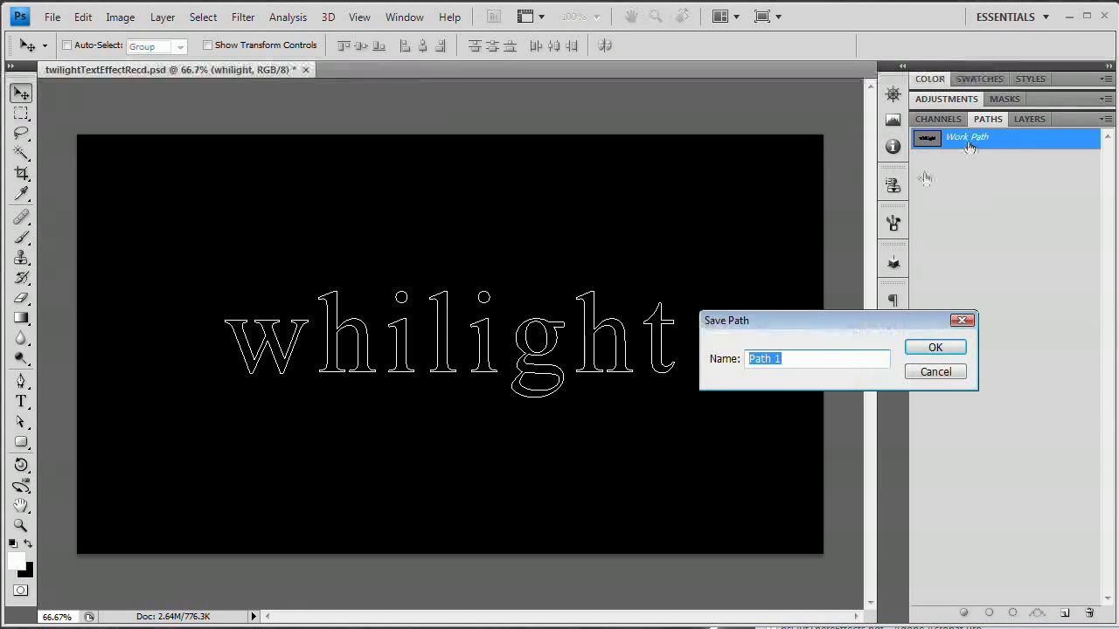
left_click_drag(728, 327, 443, 125)
type("t")
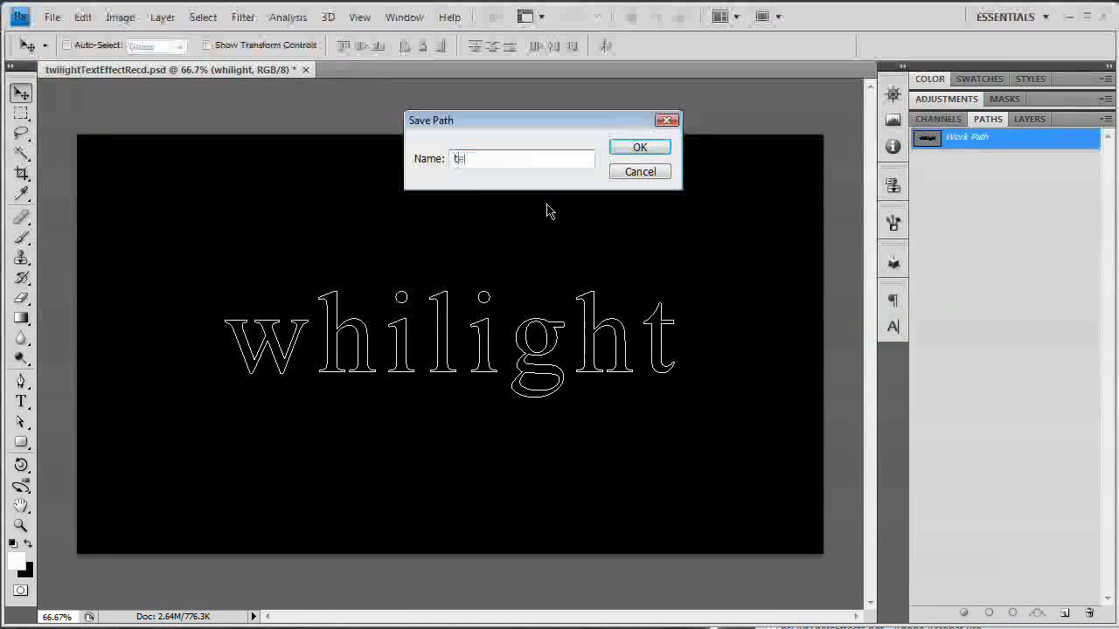
type("extTeno")
key("BackSpace")
key("BackSpace")
type("mp")
key("Return")
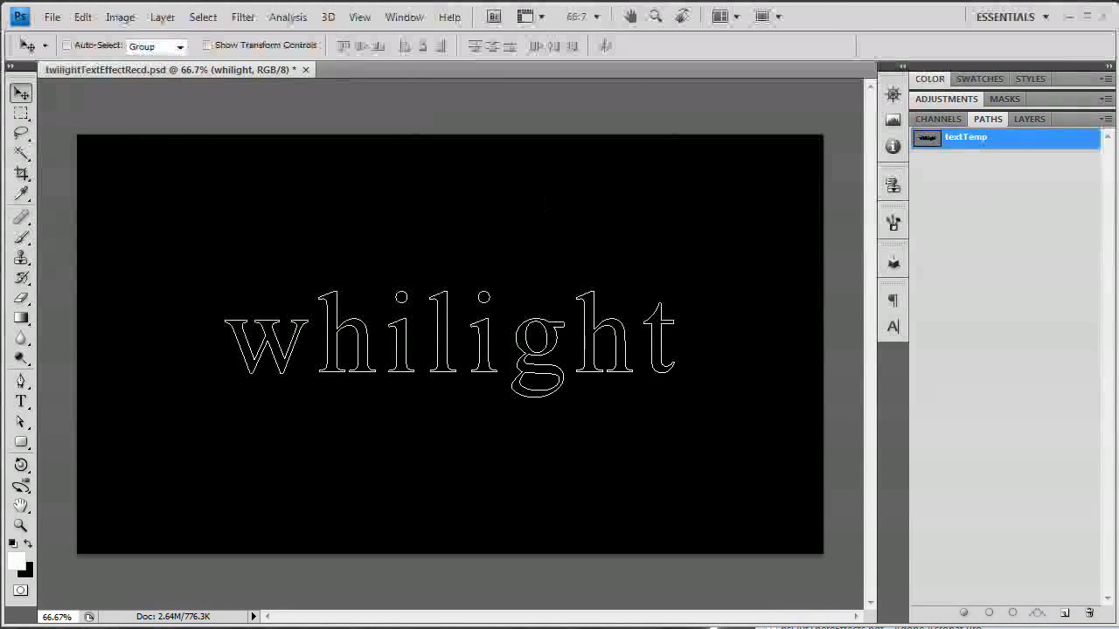
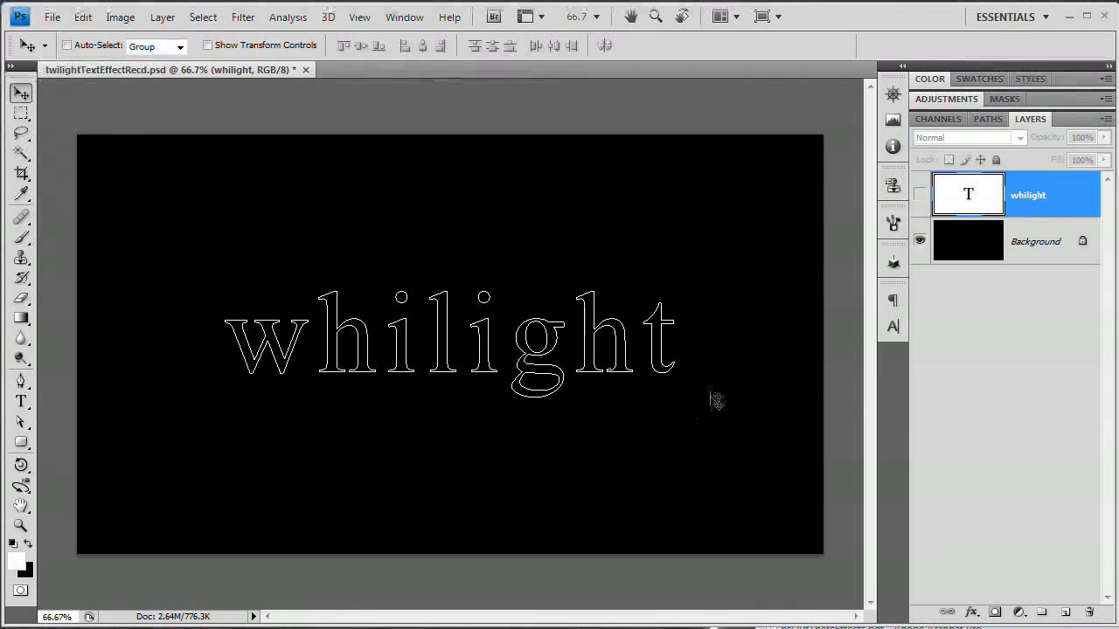
Delete the anchor points of the curved edge at the upper-left of the letter t with the Direct Selection tool
left_click(22, 382)
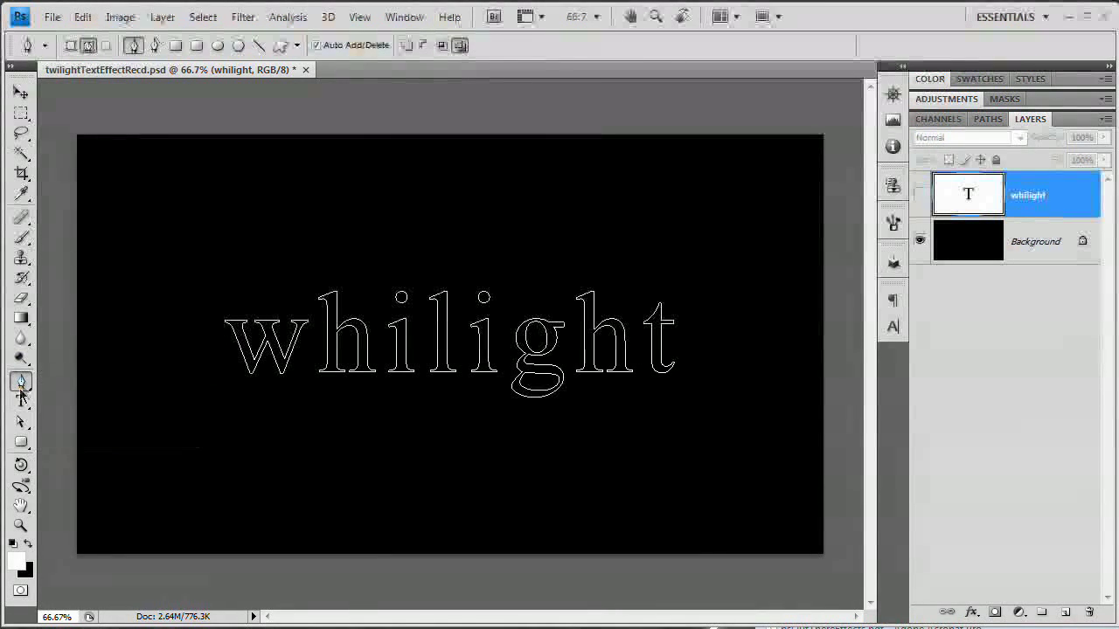
left_click(21, 422)
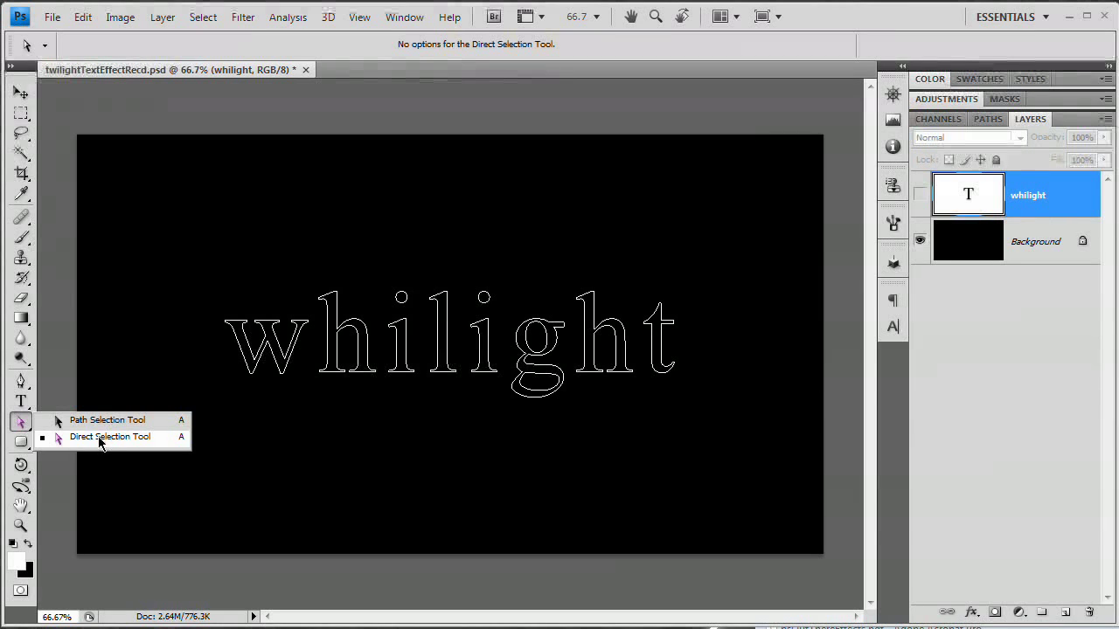
left_click(98, 438)
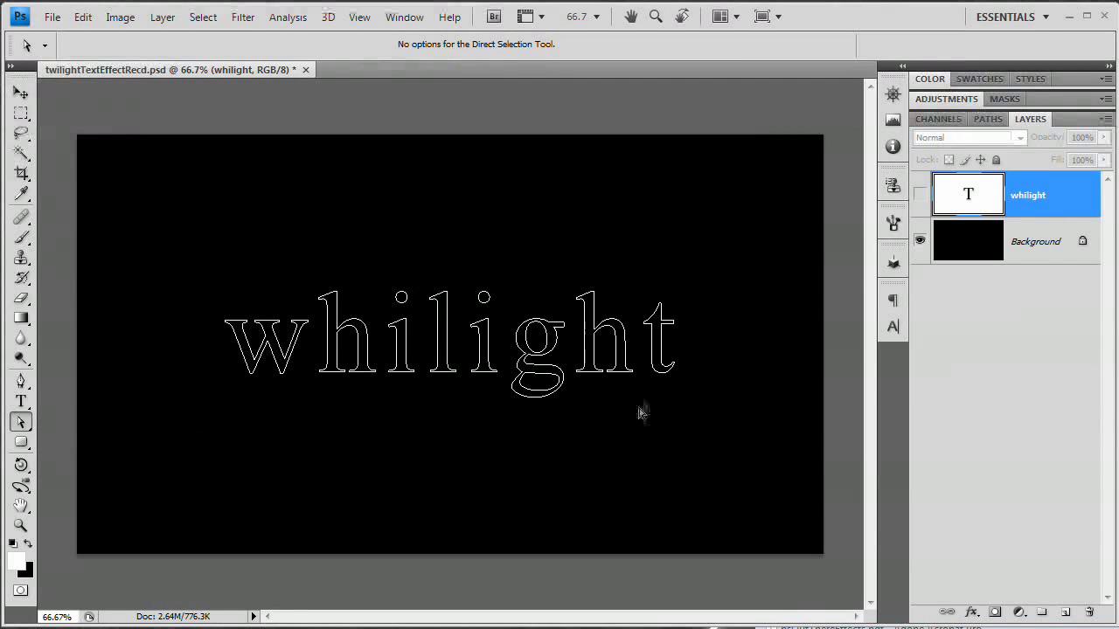
key("z")
left_click_drag(637, 284, 691, 365)
left_click_drag(349, 280, 386, 302)
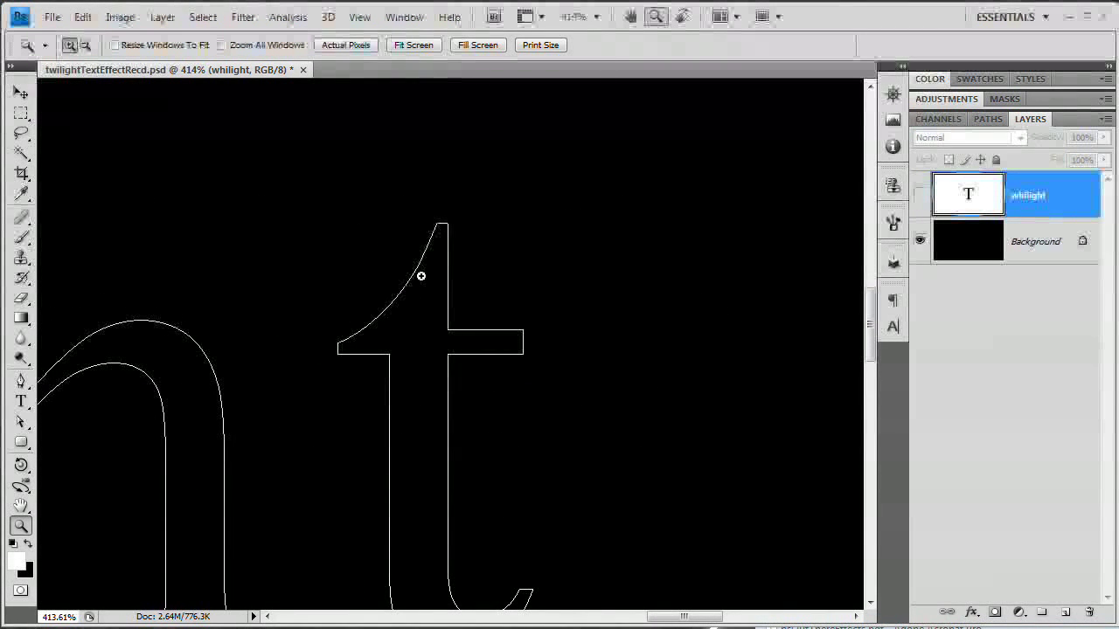
key("a")
left_click(403, 292)
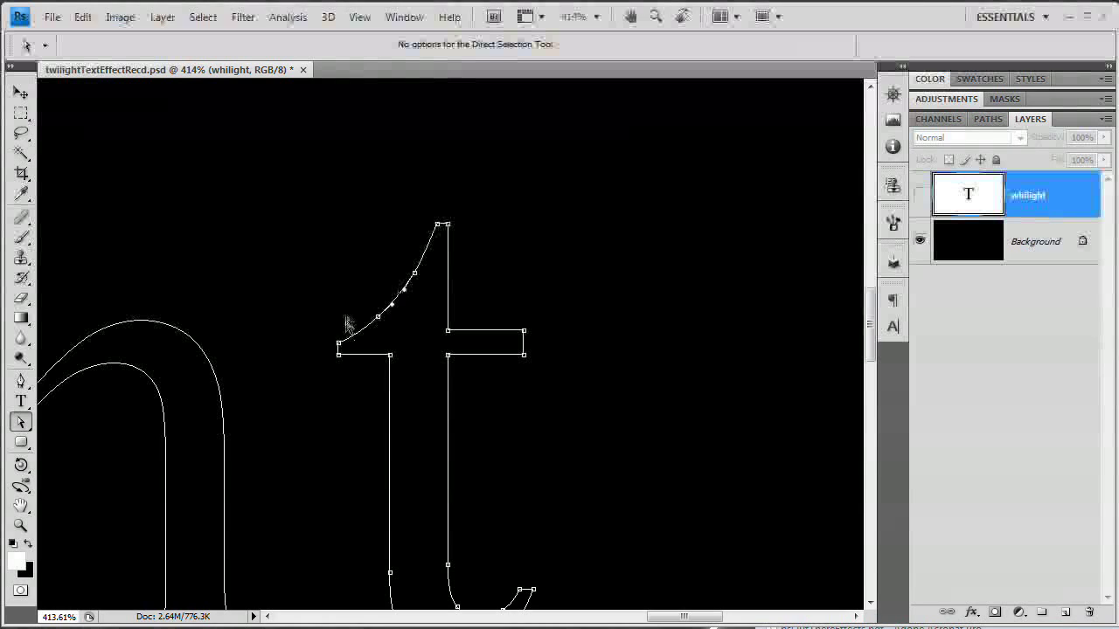
left_click(379, 317)
key("Delete")
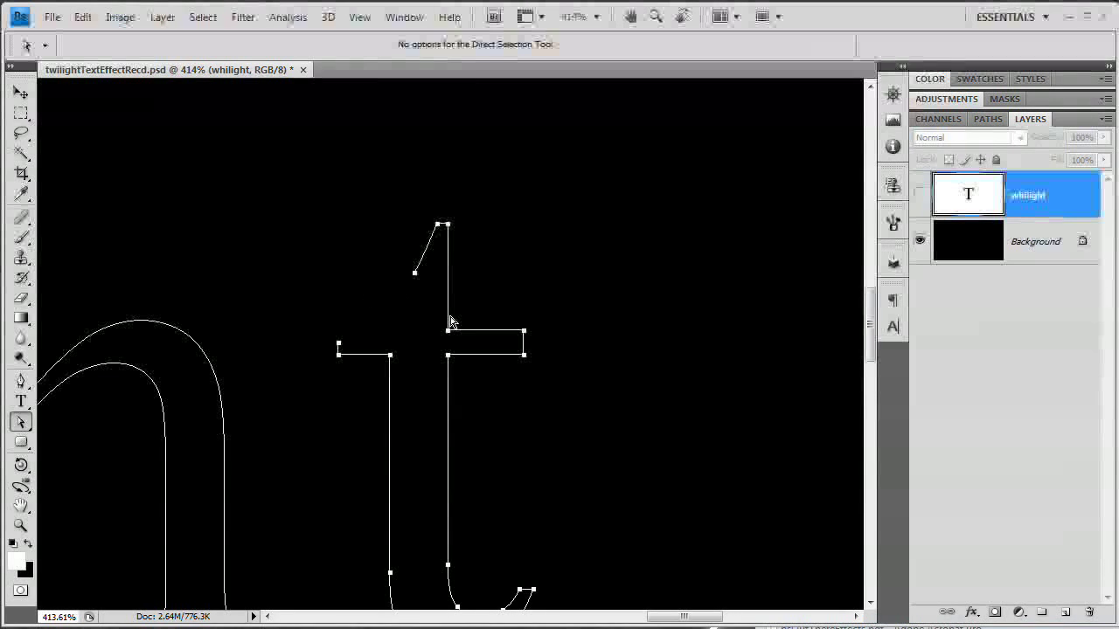
left_click(414, 274)
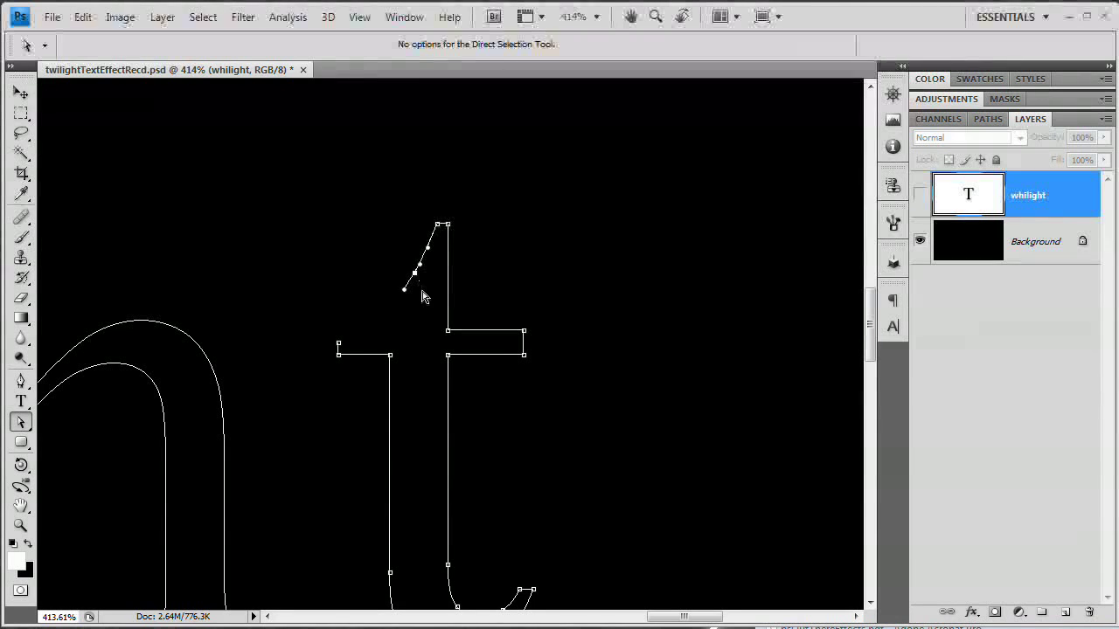
left_click(407, 278)
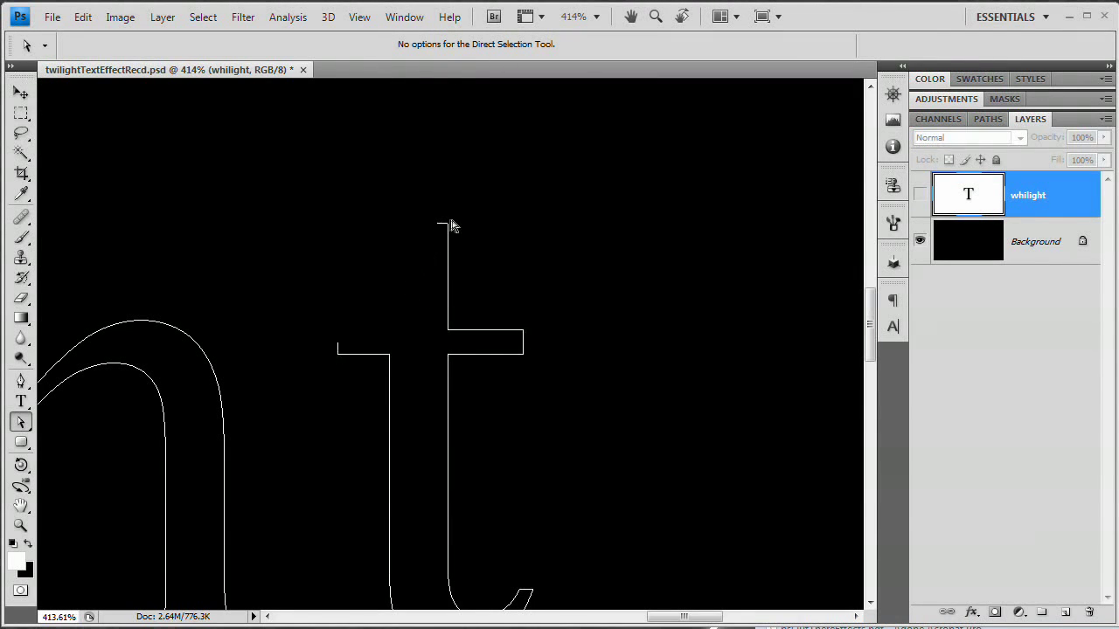
Try to close the gap in the upper part of the letter t with a Pen tool segment
left_click(21, 381)
left_click(339, 351)
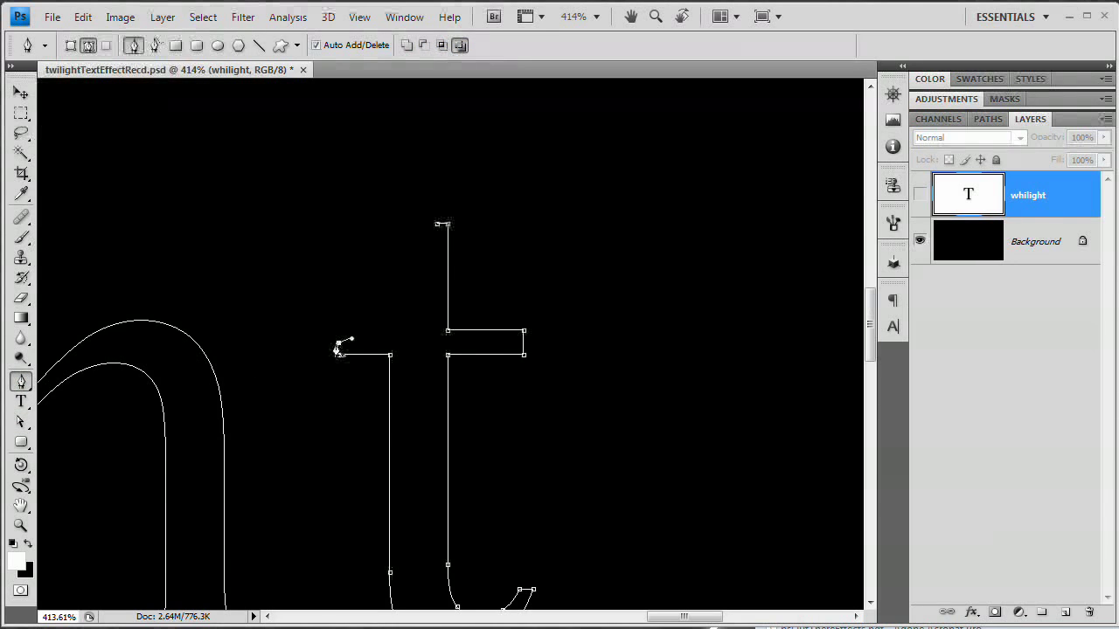
left_click(442, 227)
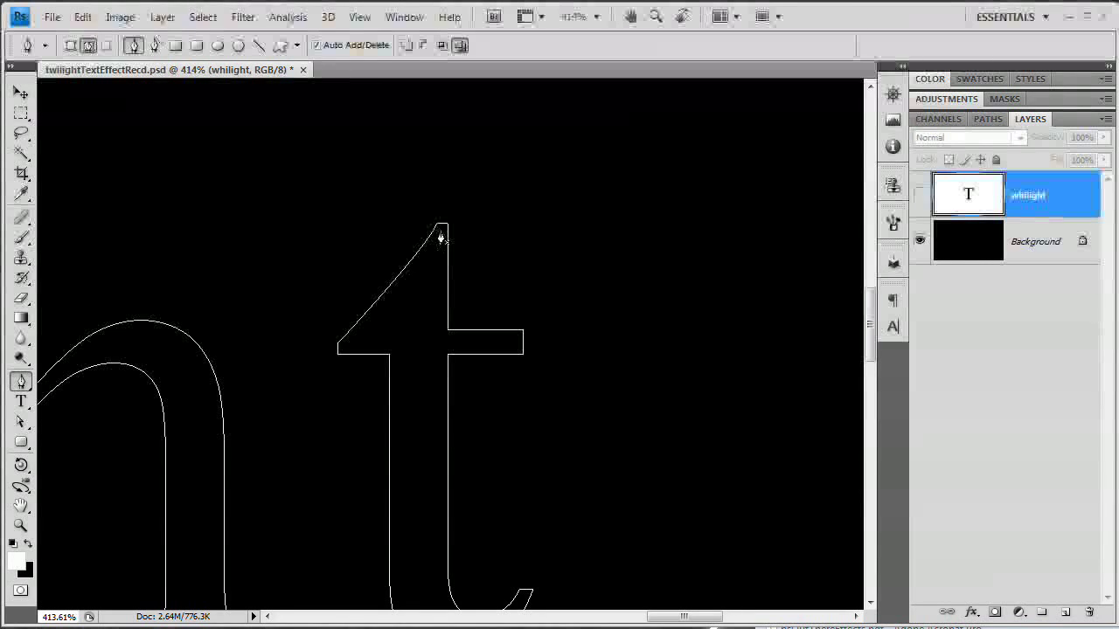
key("ctrl+z")
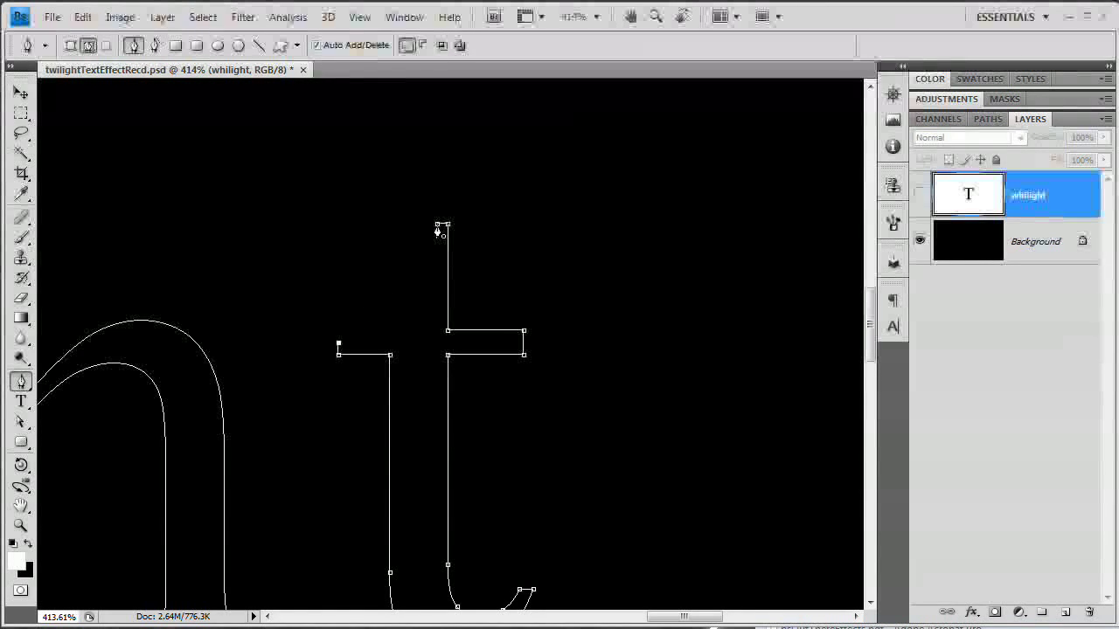
Join the two open ends of the letter t with a straight Pen tool segment
key("a")
left_click(437, 225)
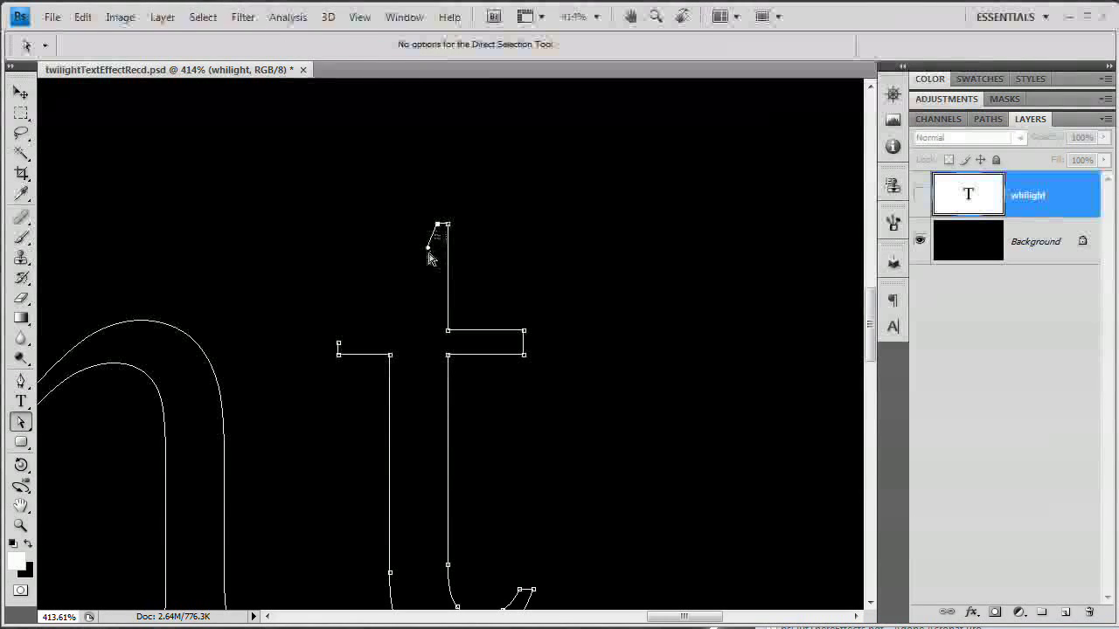
key("p")
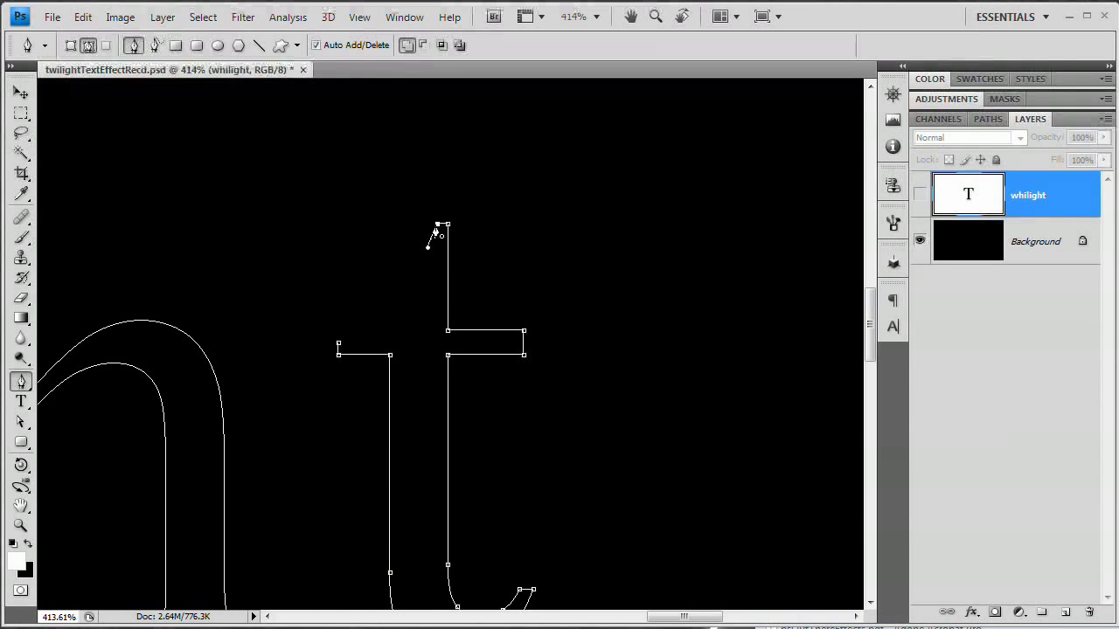
left_click(437, 229)
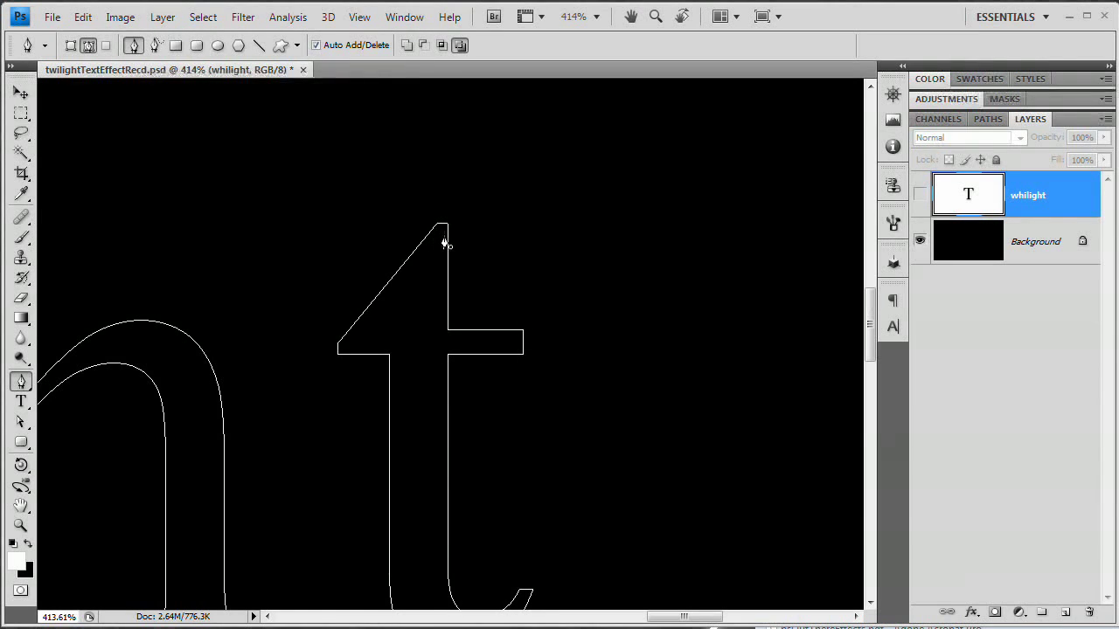
Delete the slanted serif and curve anchor points from the upper end of the letter l, leaving its two stem lines open
key("h")
left_click_drag(354, 437, 331, 460)
left_click_drag(482, 145, 460, 314)
key("a")
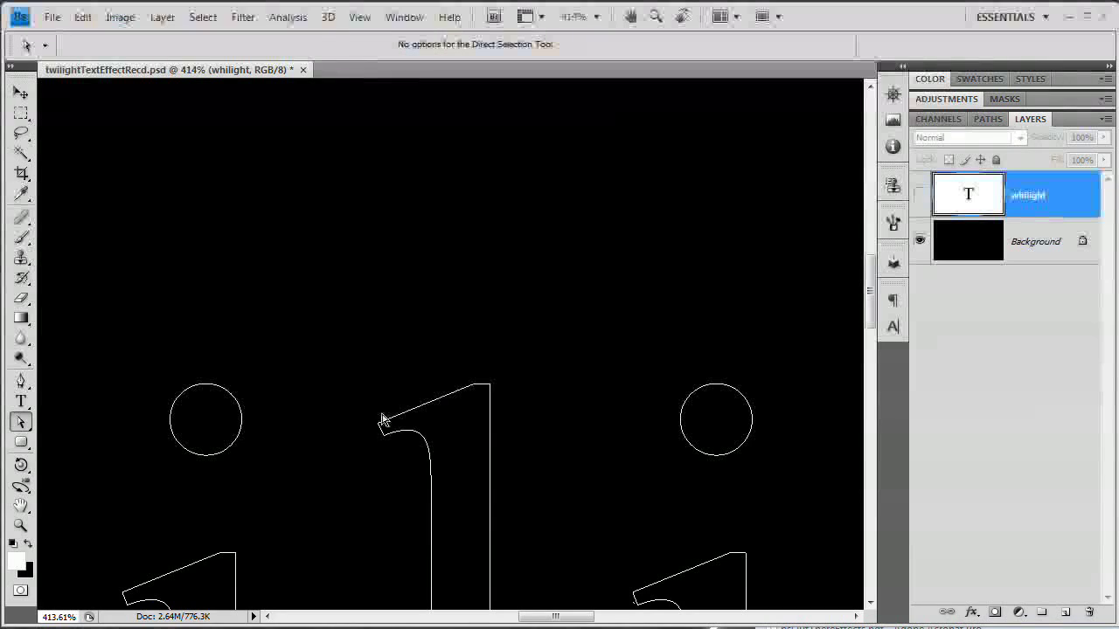
left_click_drag(341, 356, 392, 465)
key("Delete")
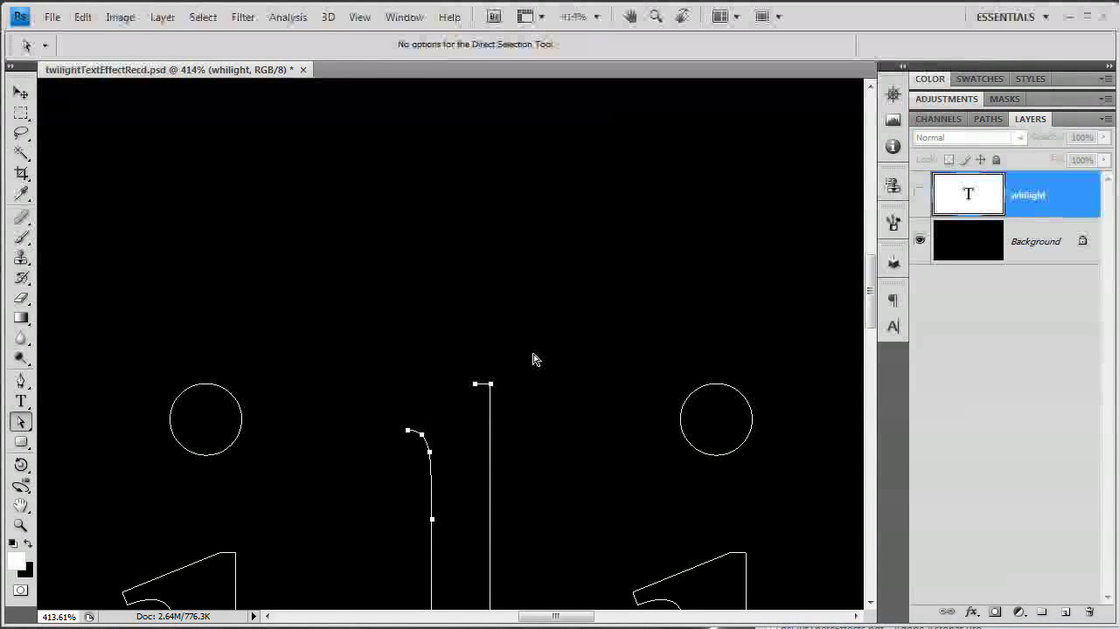
left_click_drag(385, 410, 430, 447)
left_click(431, 458)
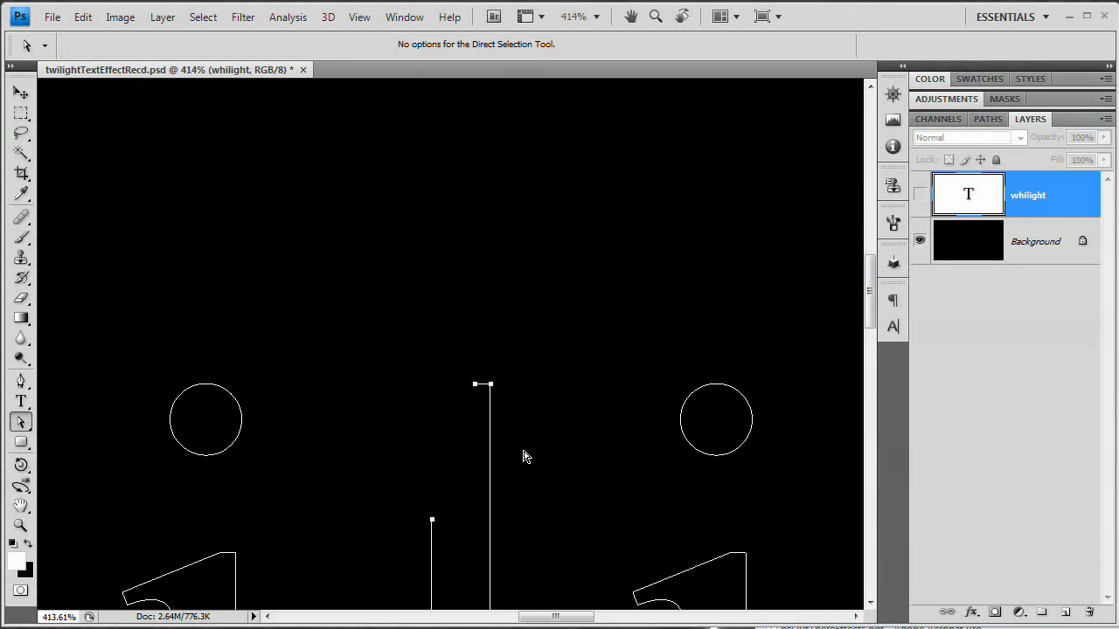
left_click_drag(456, 352, 483, 402)
Raise the two open stem endpoints of the letter l above the neighbouring letters, with the right endpoint slightly higher than the left
left_click_drag(469, 464, 453, 370)
key("ctrl+alt+0")
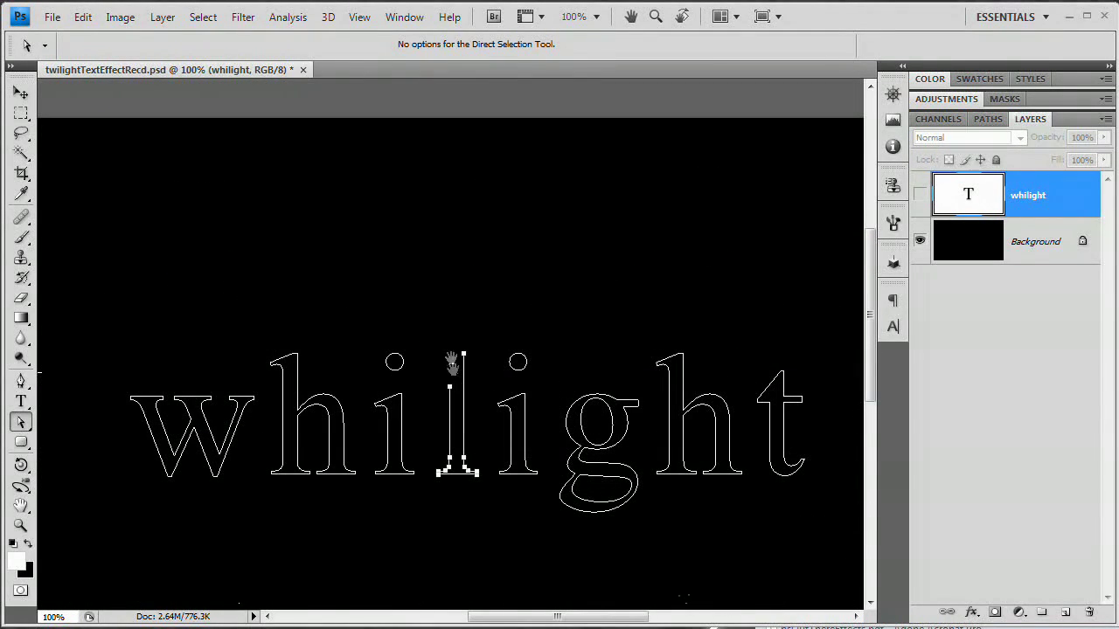
left_click(468, 331)
left_click_drag(439, 330, 479, 407)
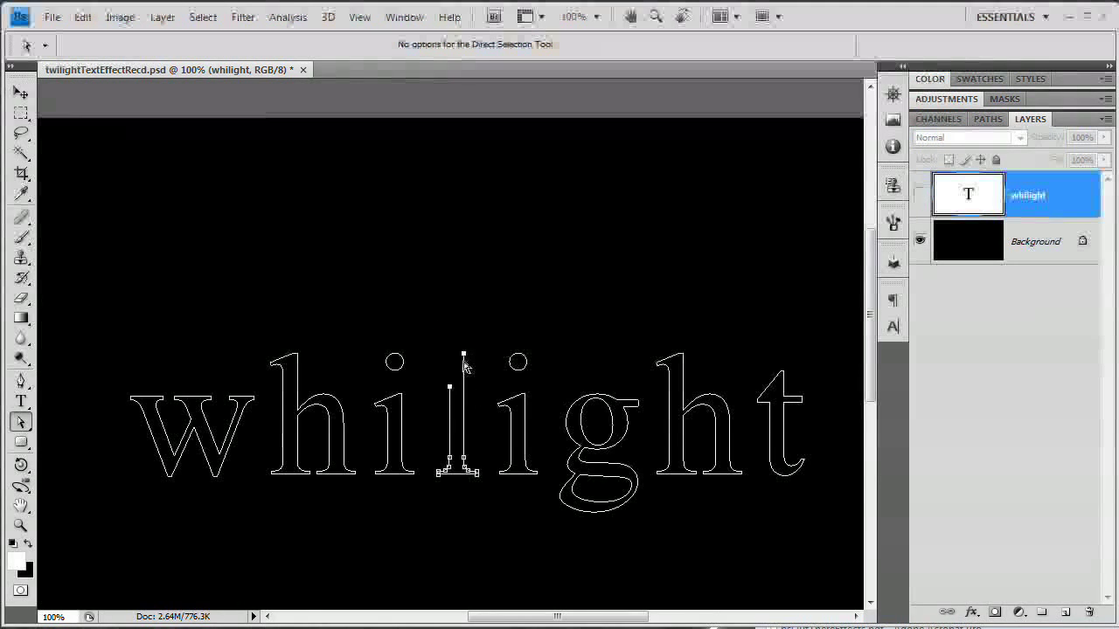
key("shift+Up")
key("shift+Up")
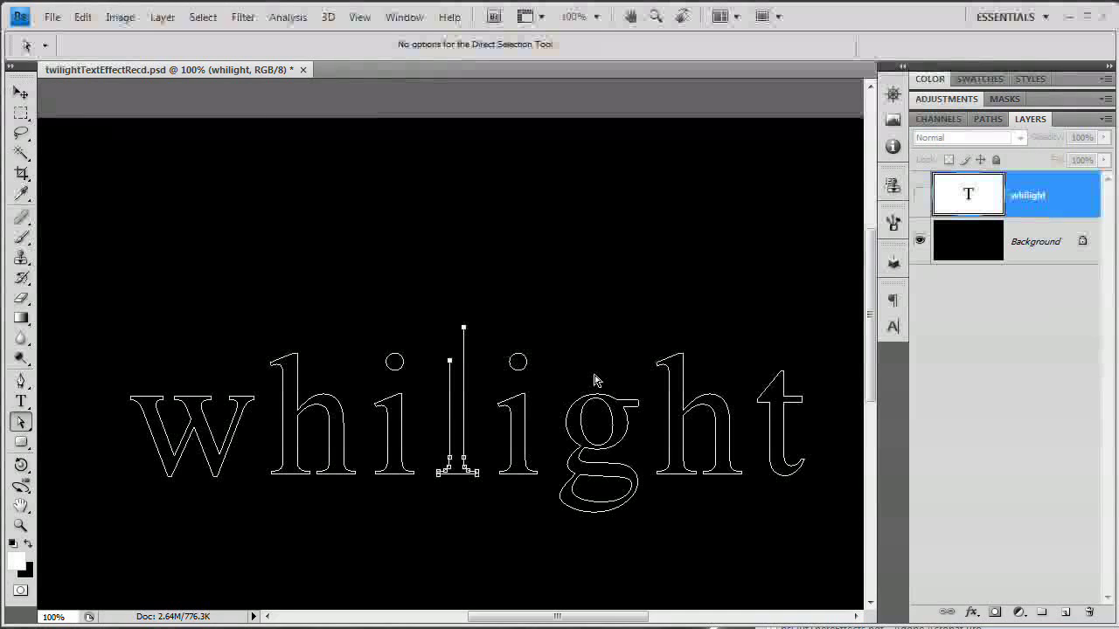
key("shift+Up")
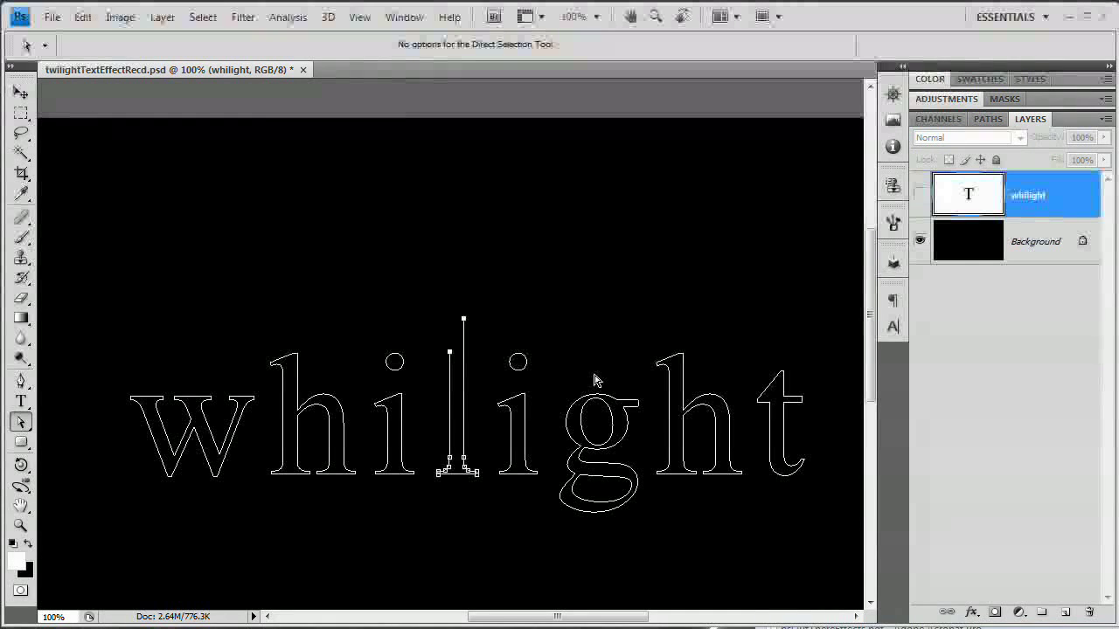
left_click(442, 341)
left_click_drag(443, 348, 457, 367)
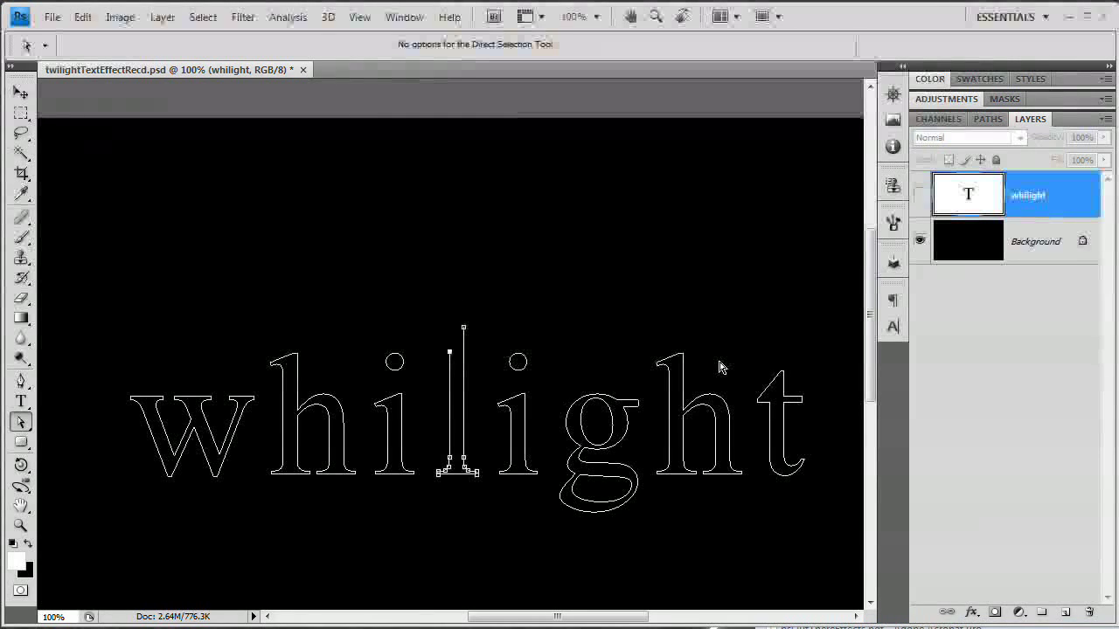
Close the upper end of the letter l with two Pen tool curves that meet in a pointed hook leaning right
key("z")
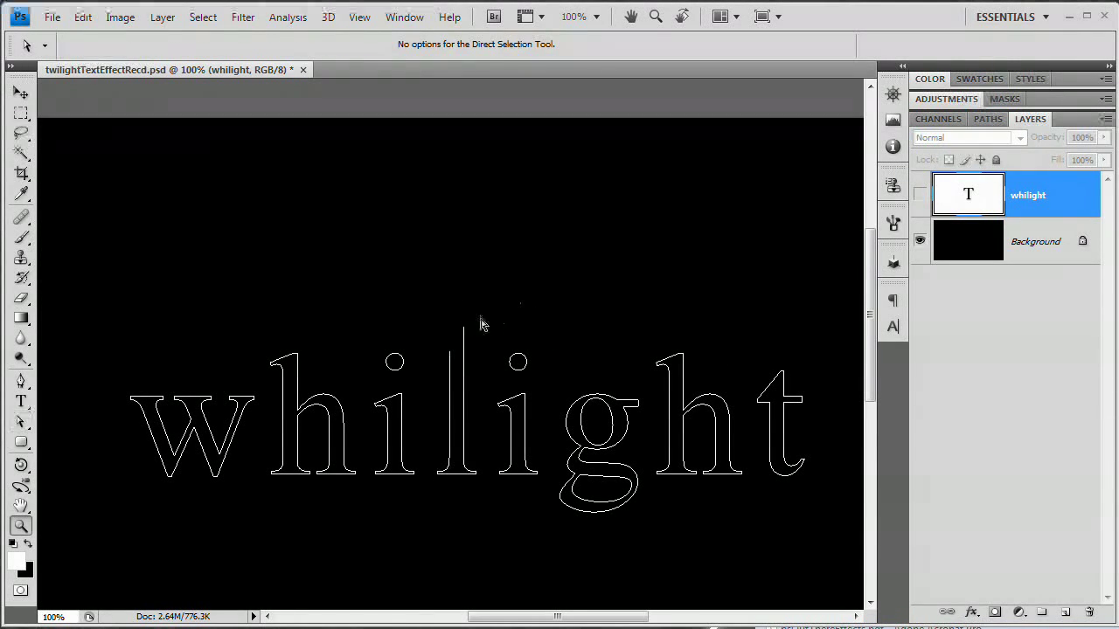
left_click_drag(512, 425, 469, 320)
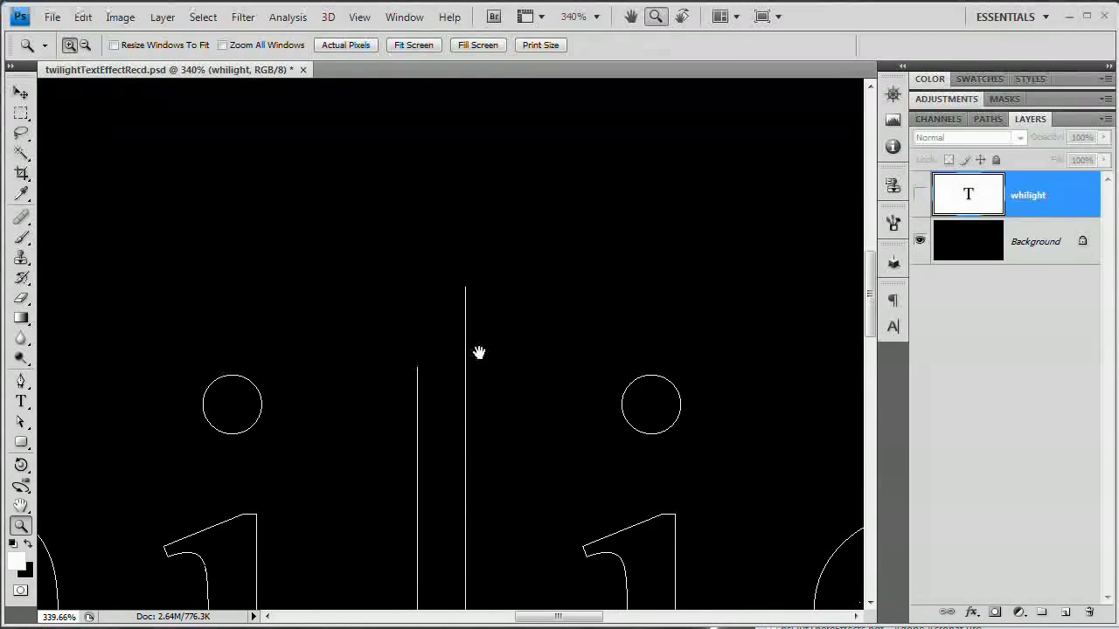
key("p")
left_click(466, 293)
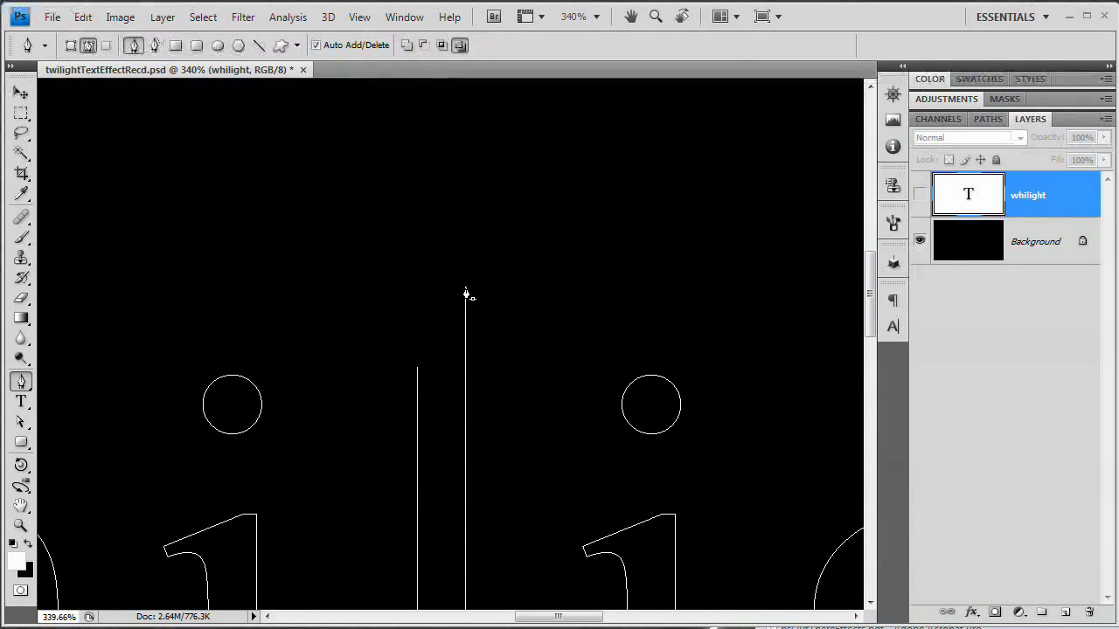
left_click(467, 294)
left_click_drag(467, 280, 452, 358)
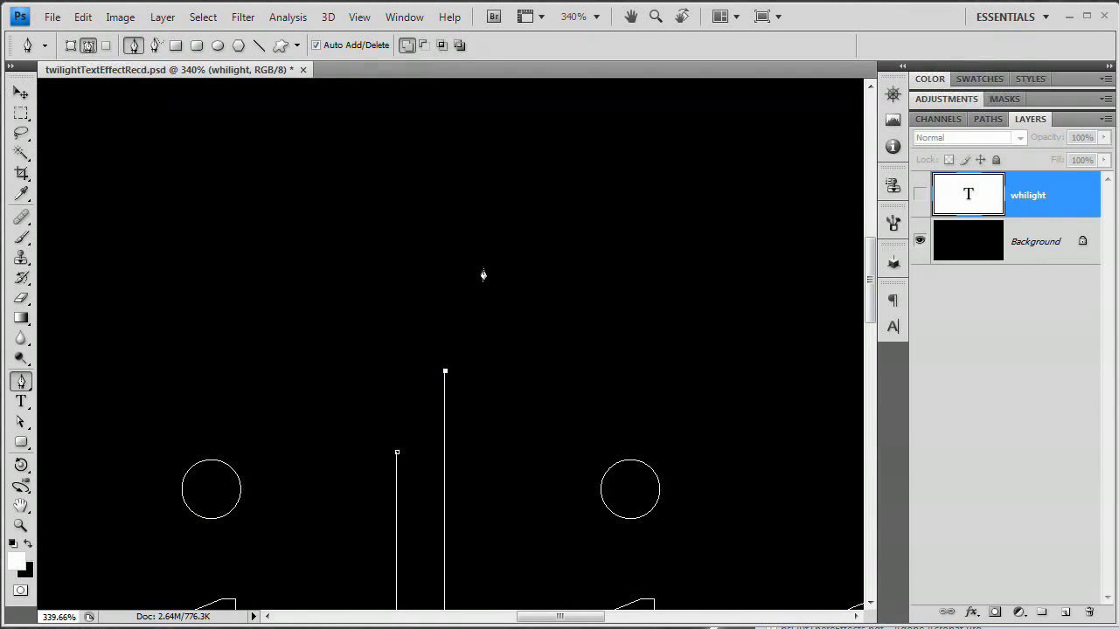
left_click_drag(482, 261, 525, 236)
left_click(483, 263, "alt")
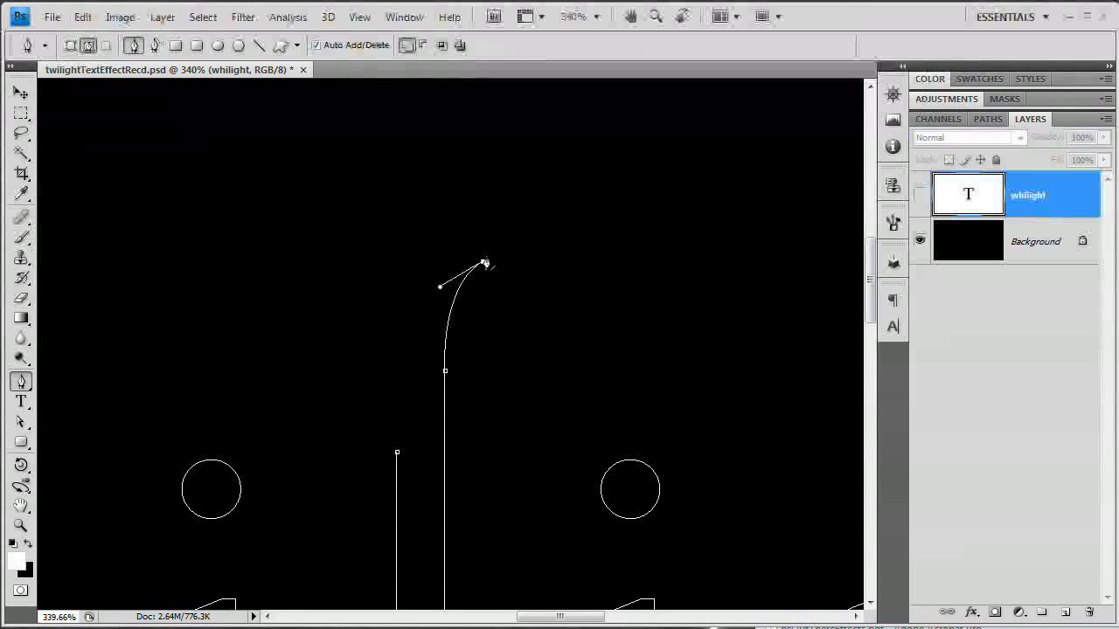
left_click_drag(398, 455, 399, 610)
left_click(461, 557, "ctrl")
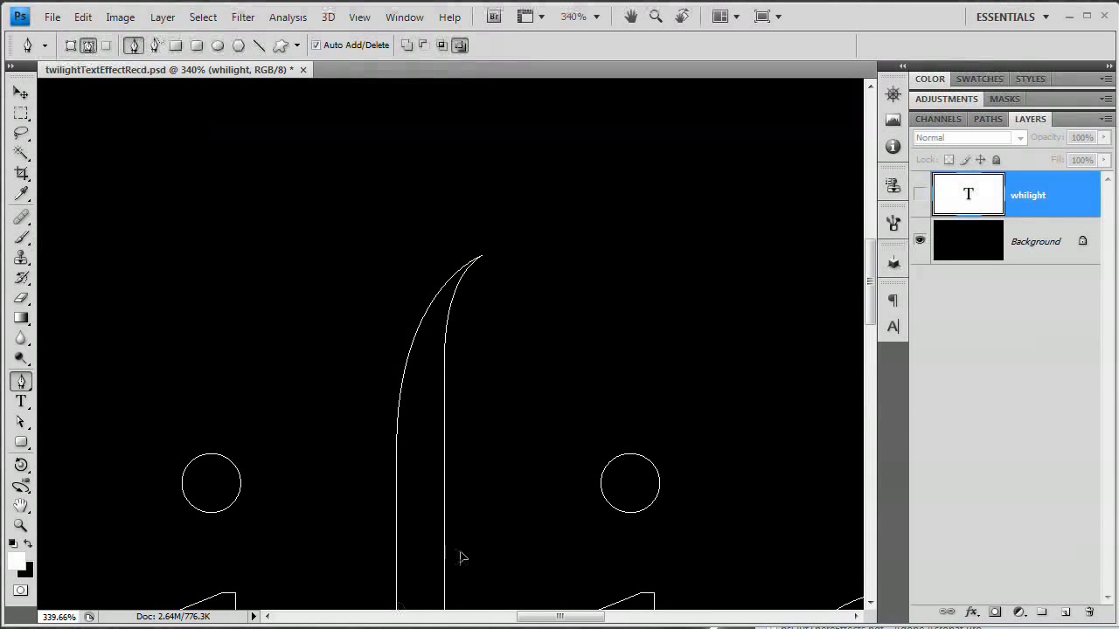
Delete the anchor point on the outer contour at the upper-left side of the g's lower loop
scroll(505, 364, "down", 1)
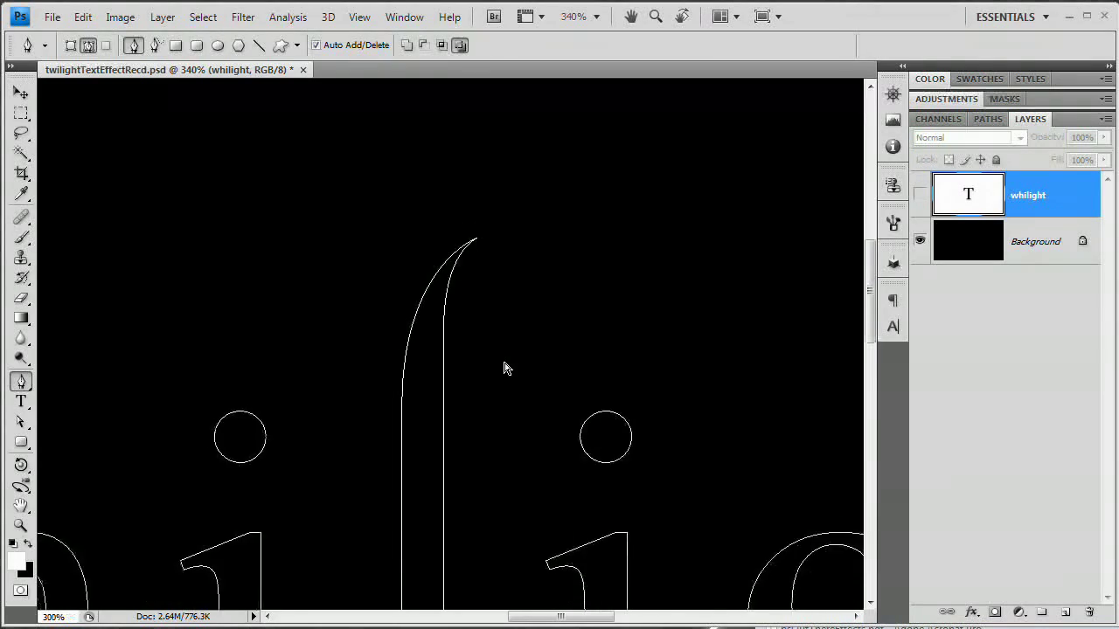
key("ctrl+minus")
key("ctrl+minus")
key("ctrl+minus")
key("ctrl+minus")
key("z")
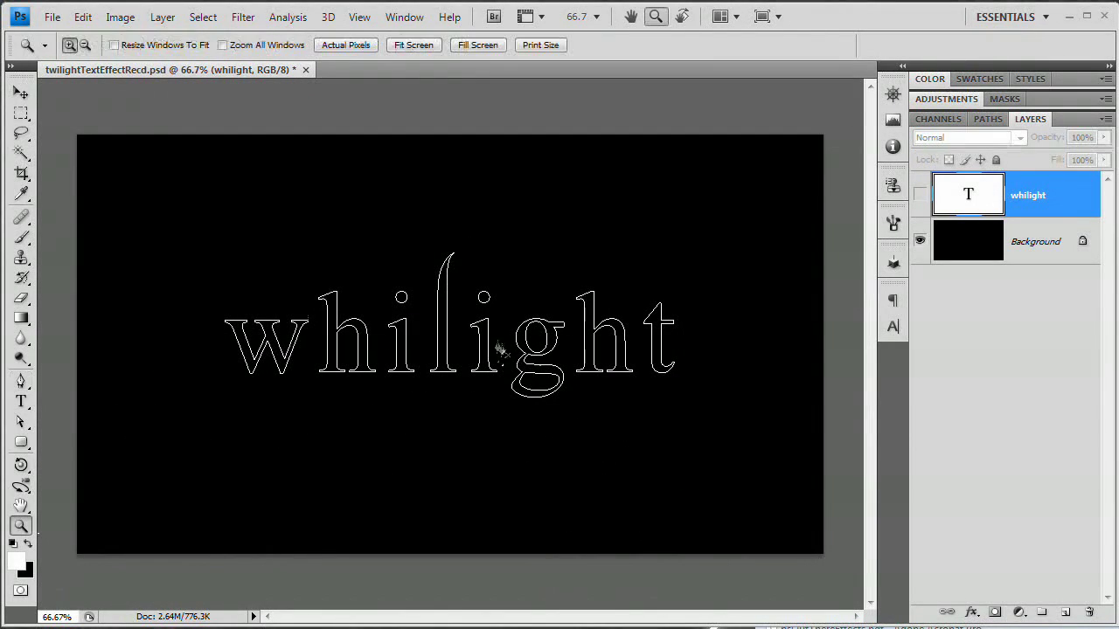
left_click(461, 301)
left_click_drag(551, 389, 615, 470)
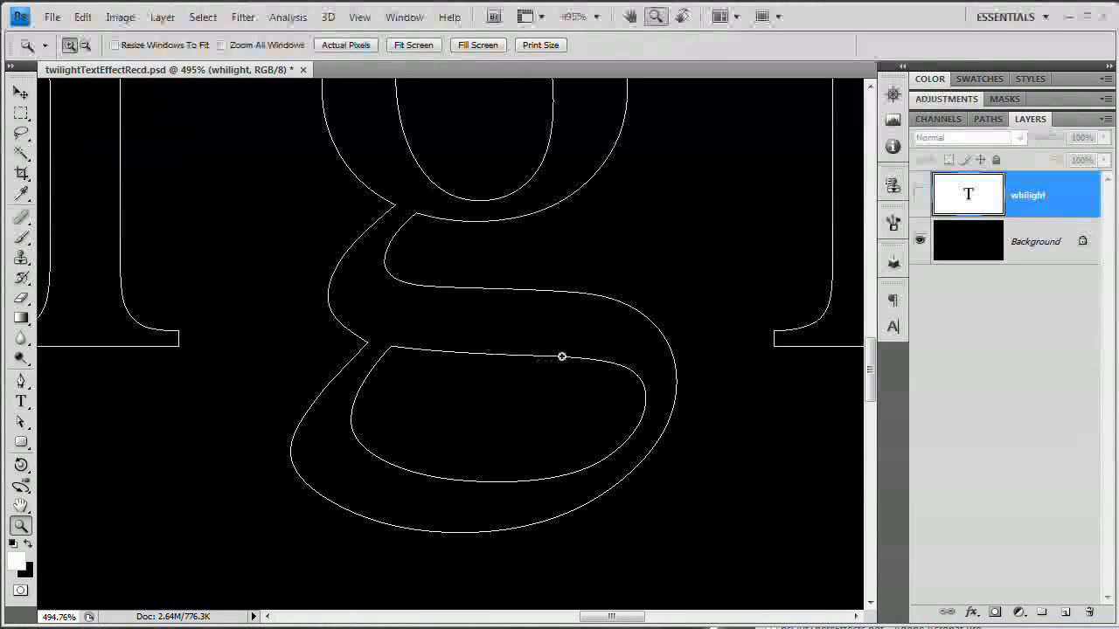
key("a")
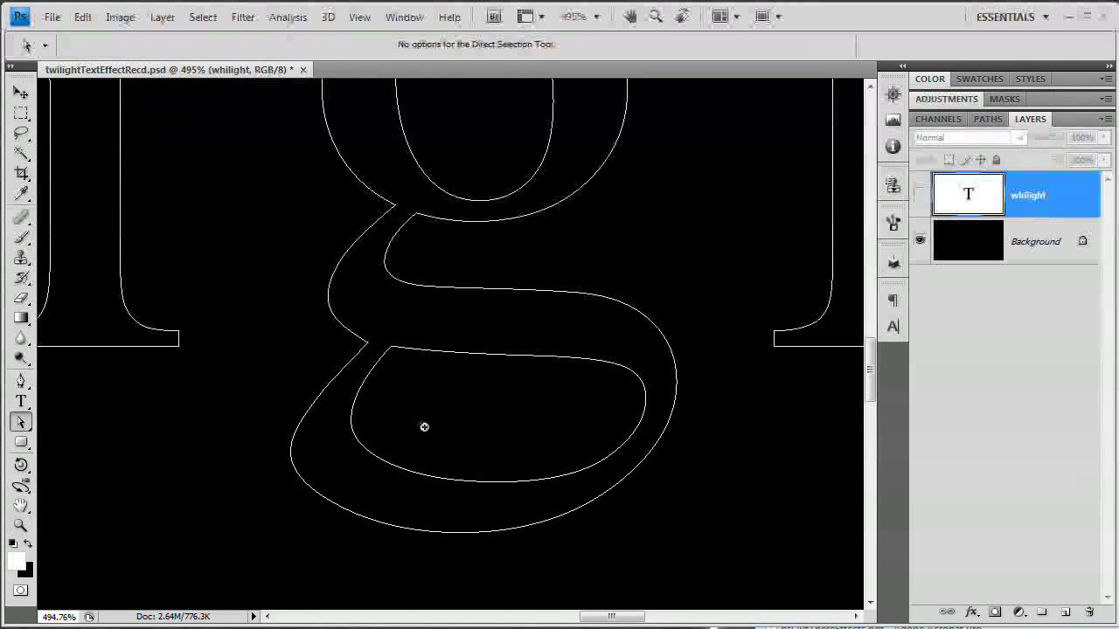
left_click(367, 378)
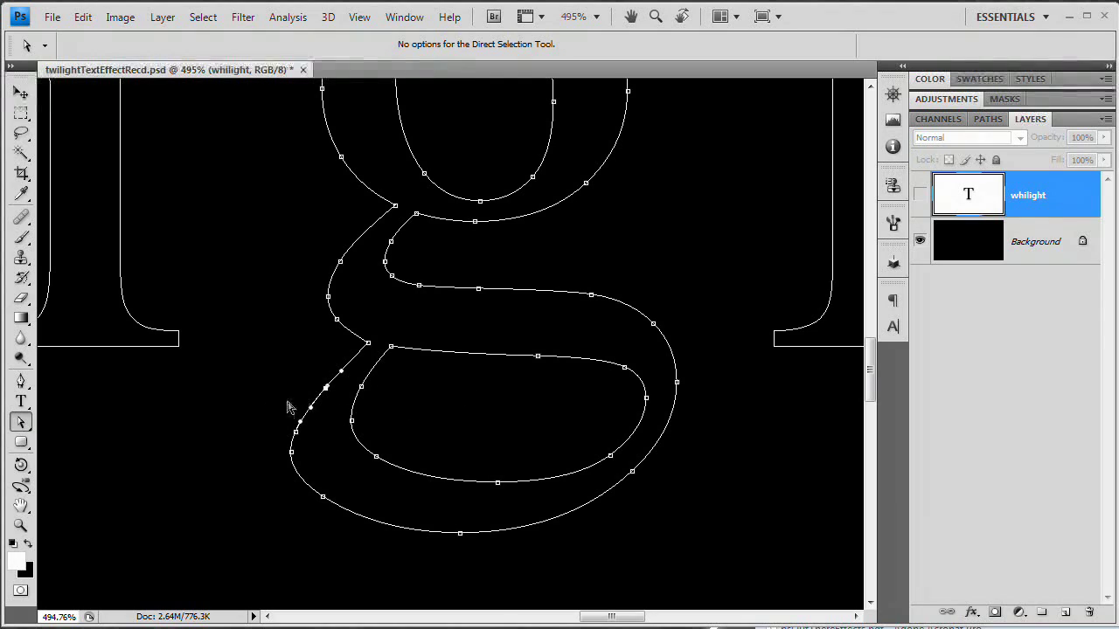
key("Delete")
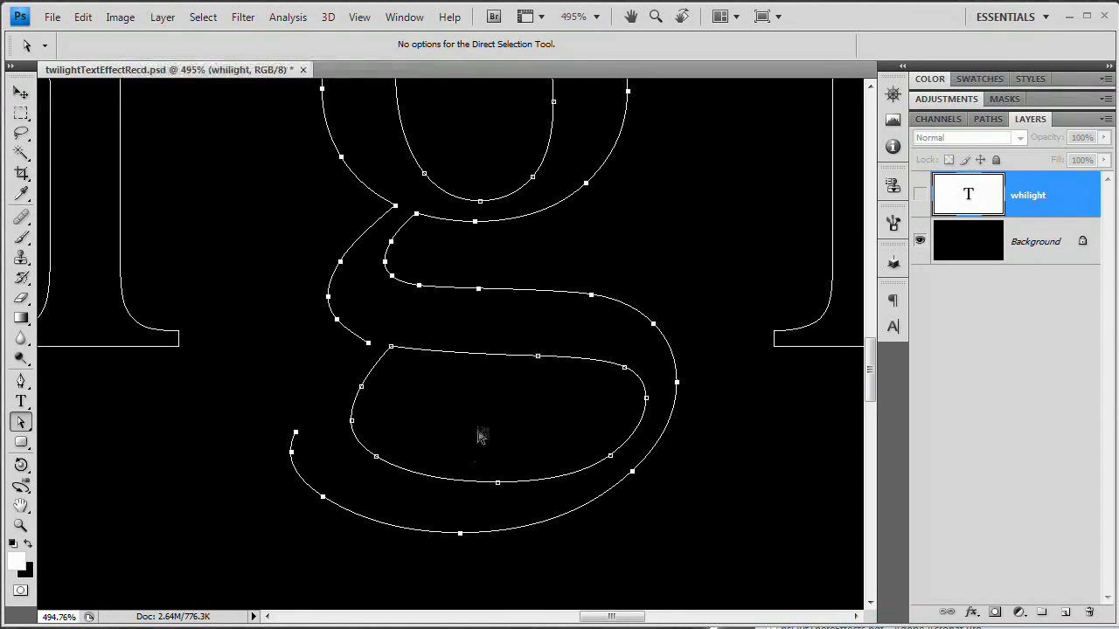
Delete the matching anchor point on the inner contour of the g's lower loop and deselect the path
left_click(368, 396)
left_click(361, 388)
key("Delete")
left_click(381, 369)
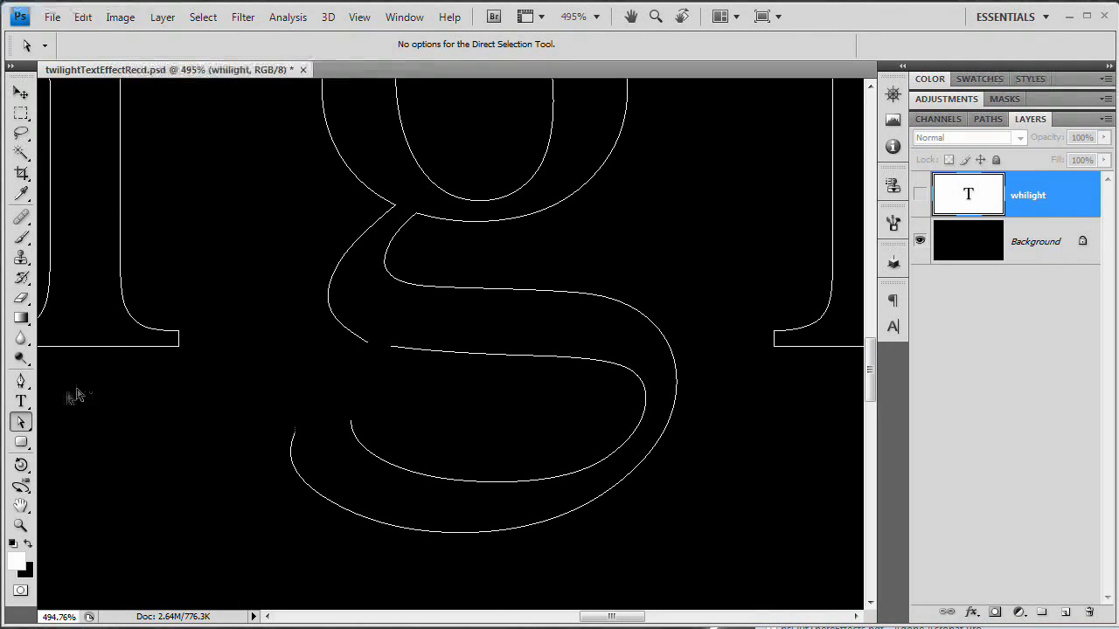
Join the two open endpoints at the neck of the g with a Pen tool segment and deselect the path
left_click(22, 382)
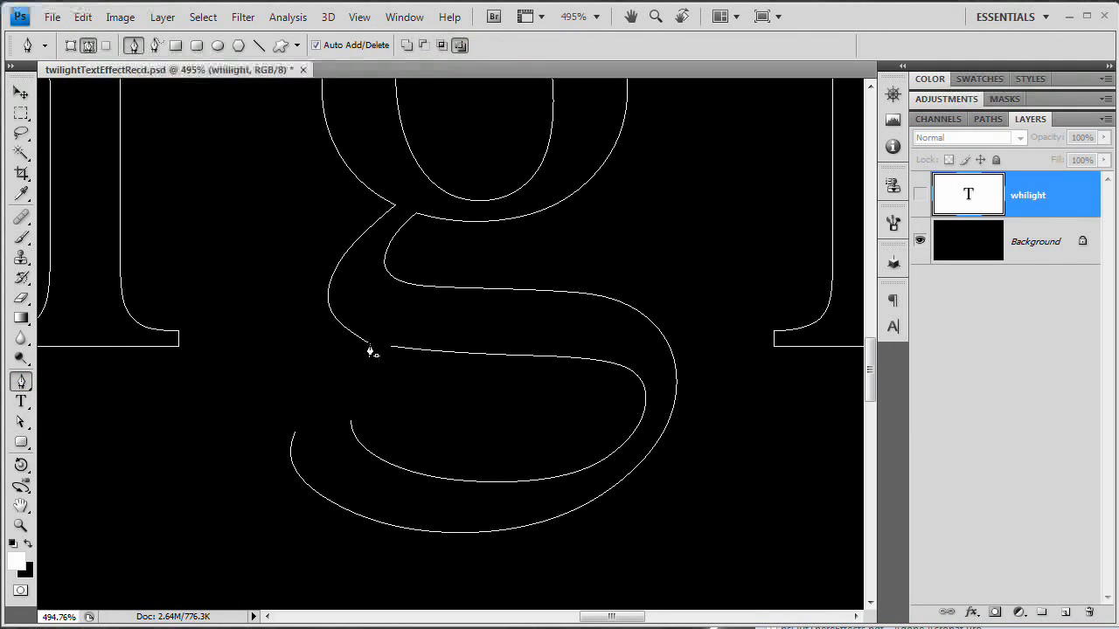
left_click(368, 344)
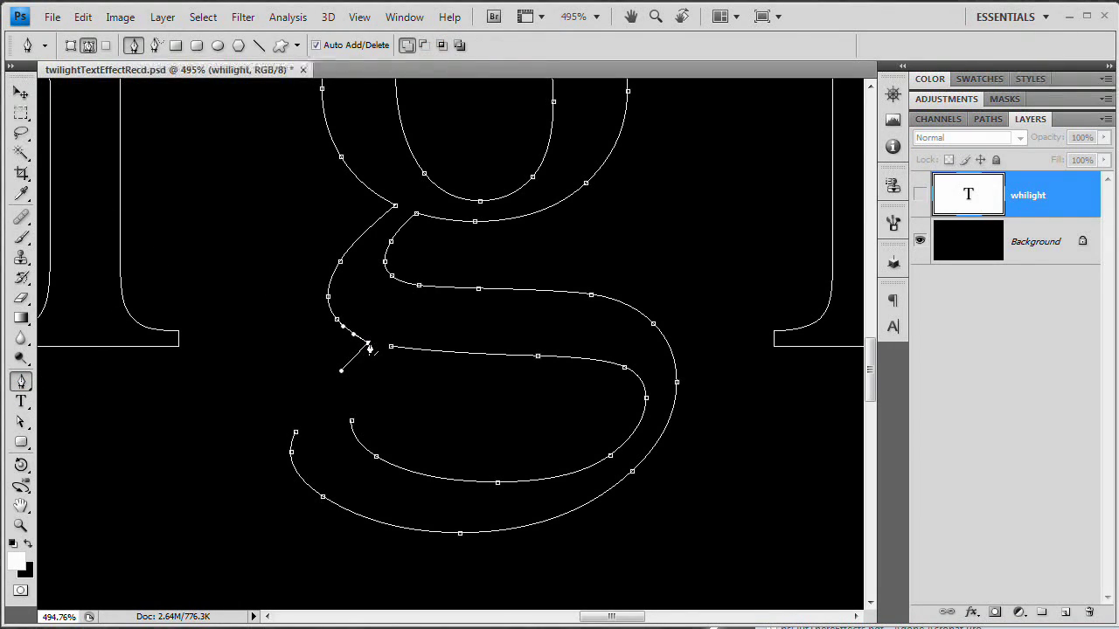
left_click(368, 345)
left_click(391, 349)
left_click(402, 402, "ctrl")
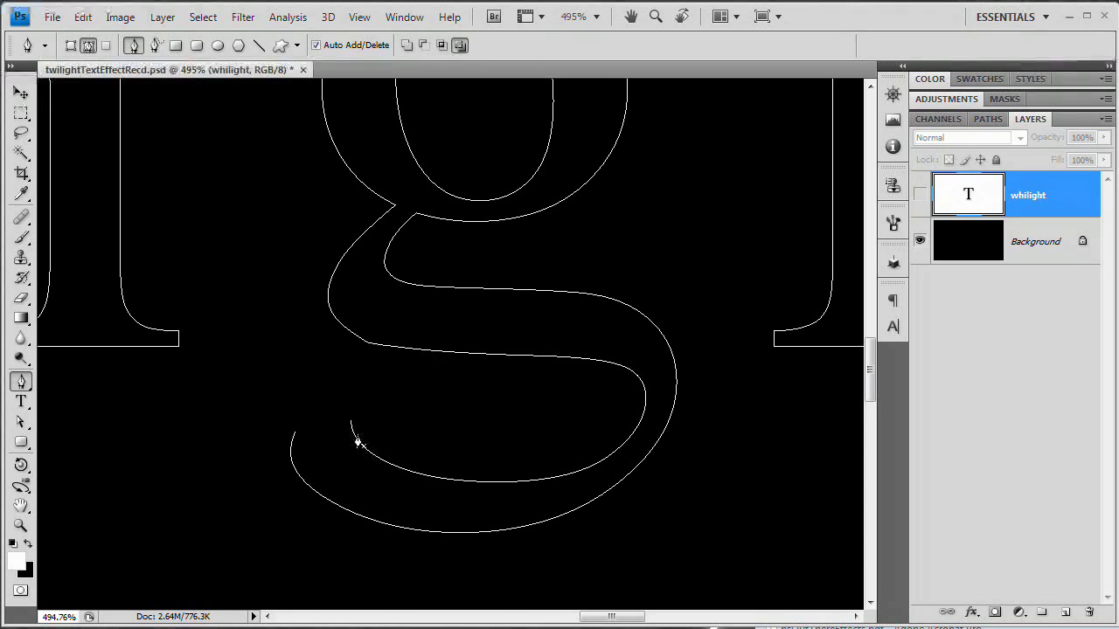
Extend the inner open endpoint of the g's lower loop with Pen tool curves that spiral inward to a tip at the loop's centre
left_click_drag(352, 434, 351, 410)
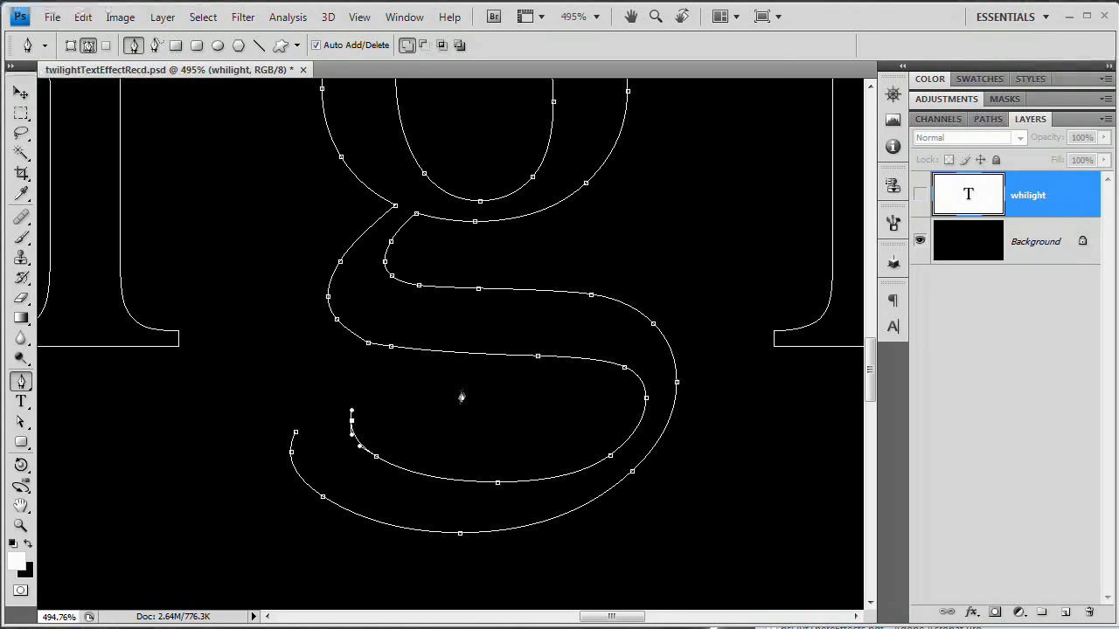
left_click_drag(453, 391, 504, 407)
left_click_drag(520, 444, 501, 461)
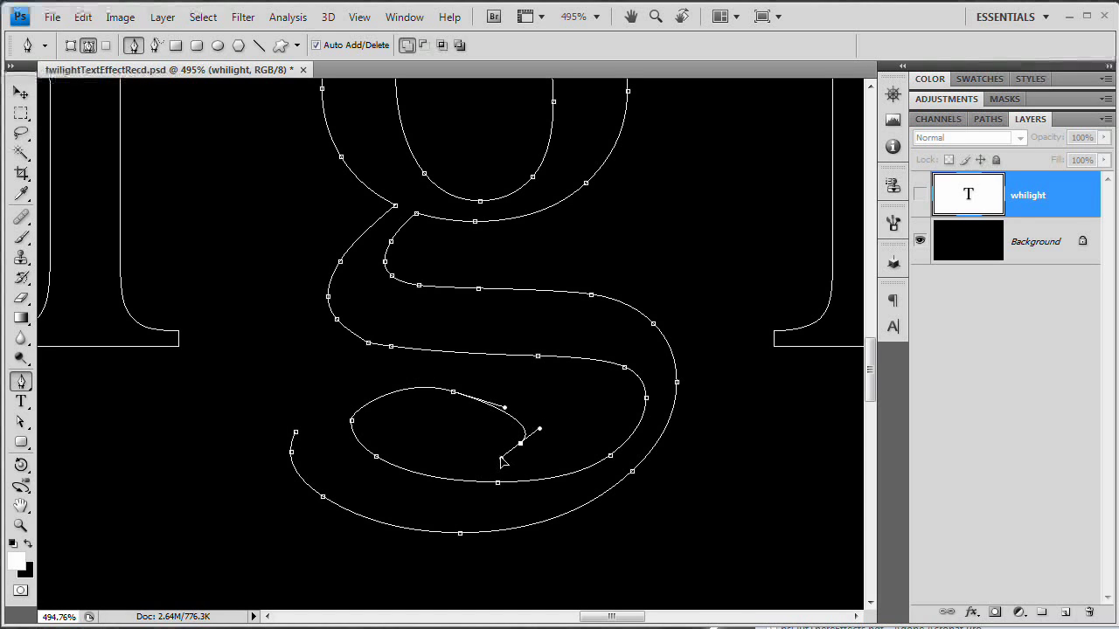
left_click_drag(404, 423, 438, 399)
left_click_drag(473, 435, 455, 439)
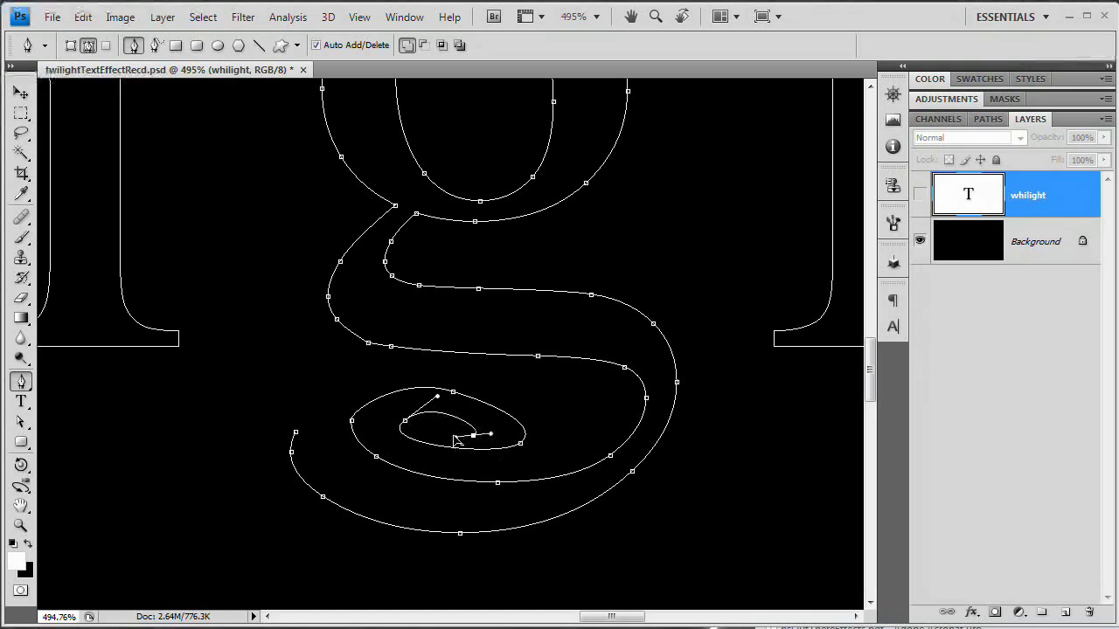
Trace back outward from the spiral's tip with Pen tool curves running between its inner turns, adjusting the last curve's handle
left_click(473, 435, "alt")
left_click_drag(404, 411, 393, 382)
key("ctrl+z")
left_click_drag(408, 451, 470, 459)
left_click_drag(548, 424, 533, 364)
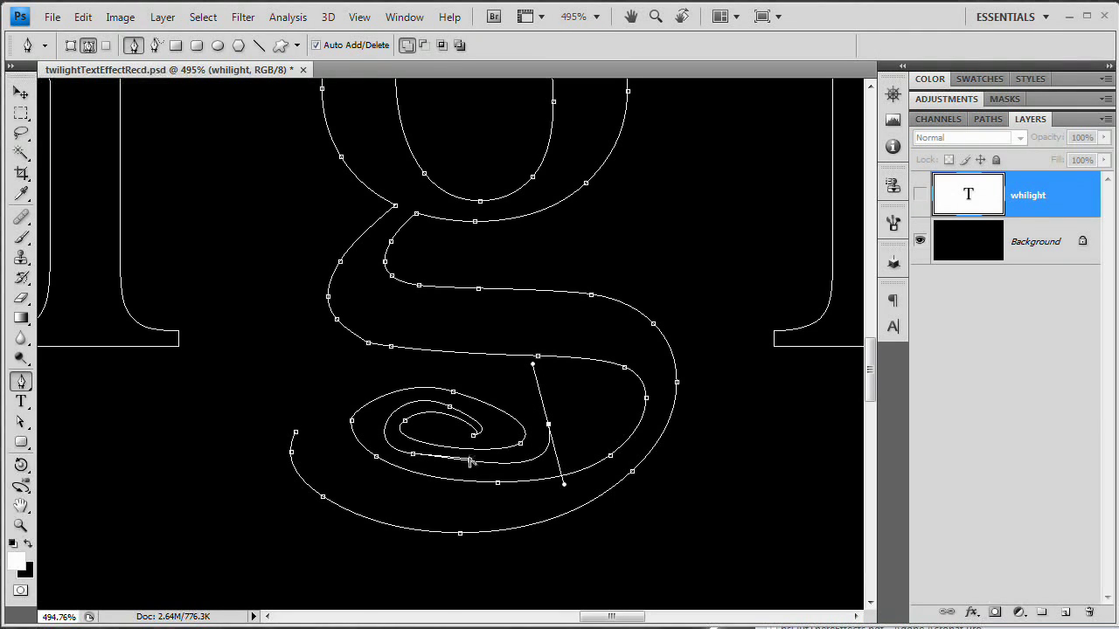
left_click_drag(468, 458, 451, 461)
Curve the spiral's outer edge over the top of the loop, close it at the g's outer open endpoint and deselect the path
left_click_drag(373, 371, 309, 378)
key("ctrl+z")
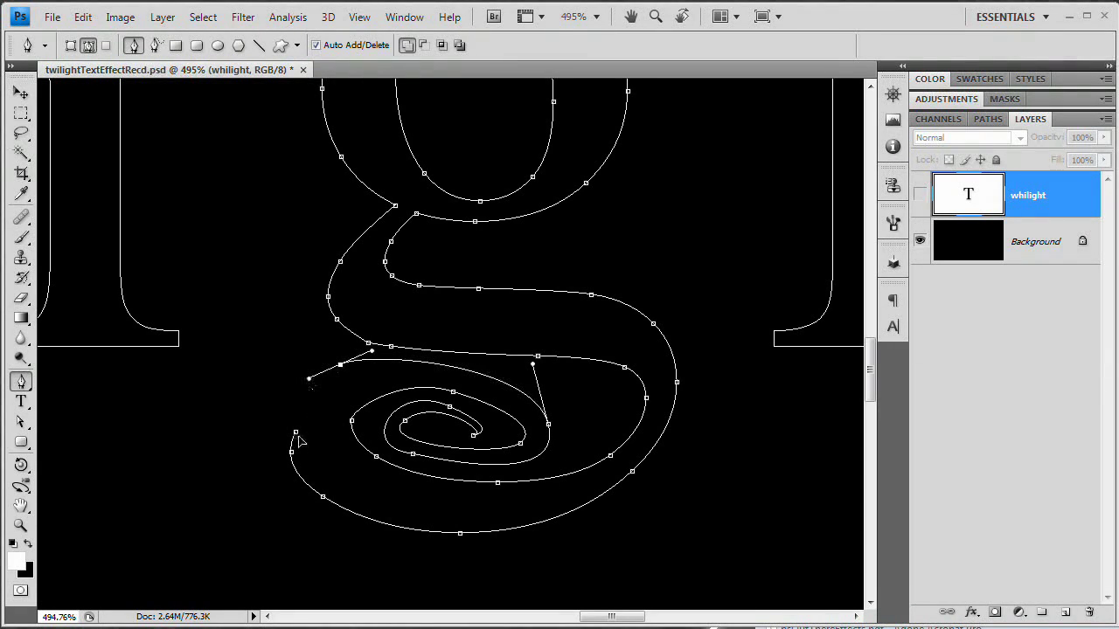
left_click(295, 437)
left_click(274, 411, "ctrl")
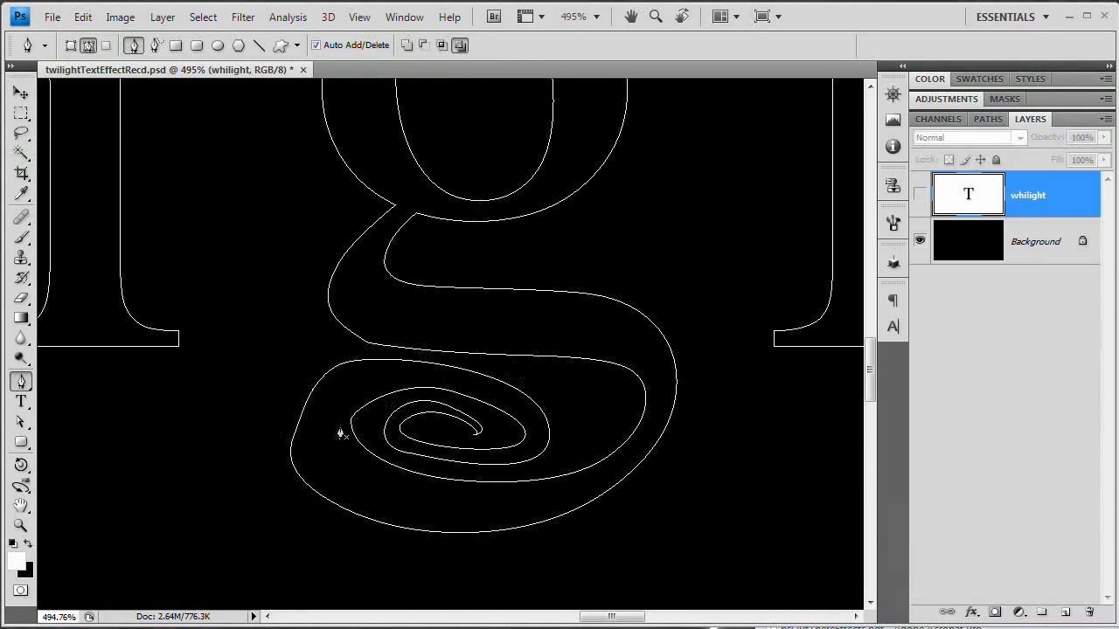
Smooth the upper-left of the g's spiral by shifting the outer anchor slightly down and right and lengthening the inner curve's handle
left_click(316, 400)
left_click_drag(341, 370, 349, 371)
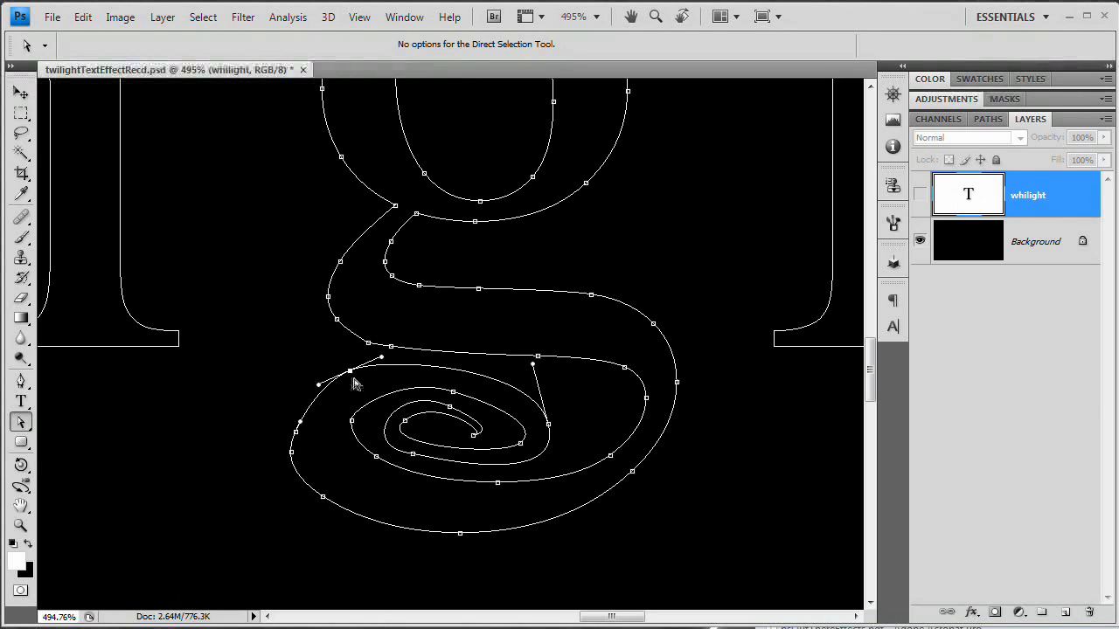
left_click(380, 400)
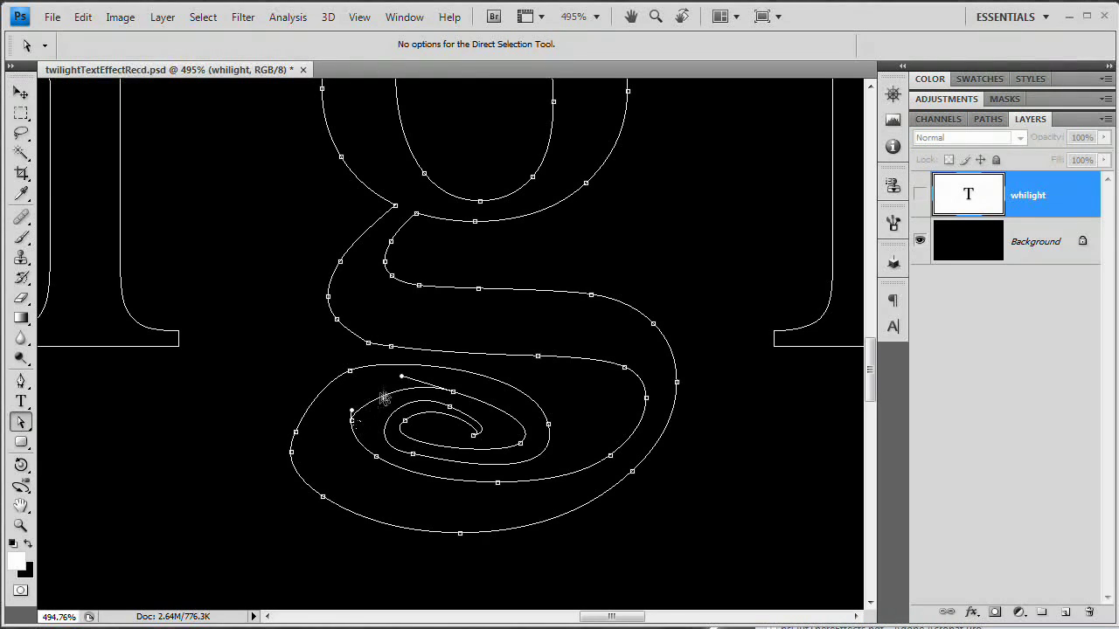
left_click_drag(352, 411, 352, 404)
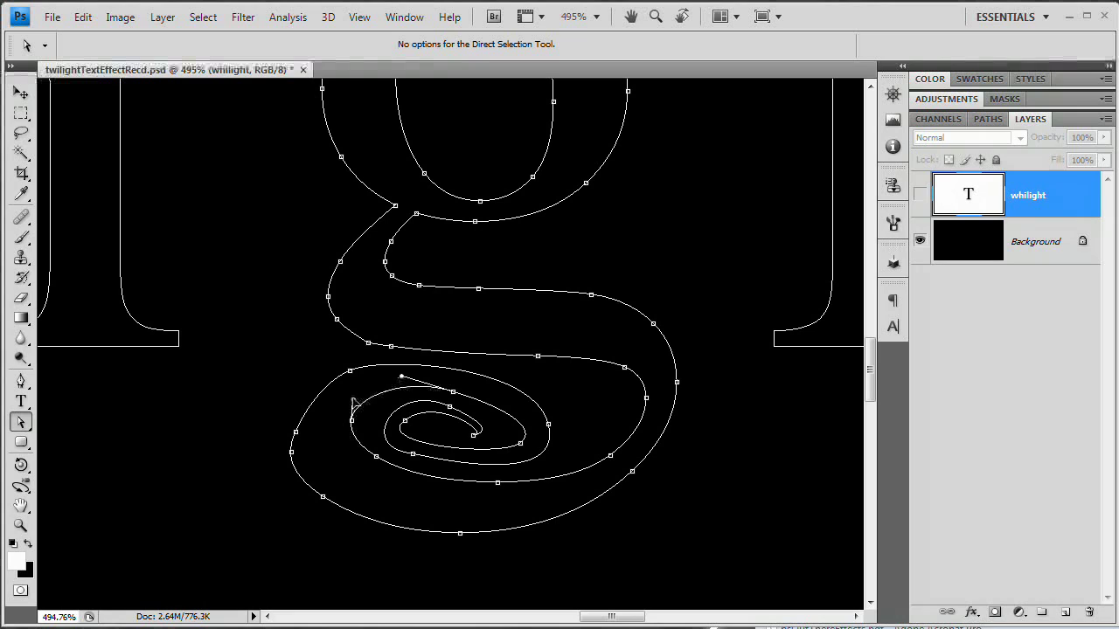
left_click(577, 403)
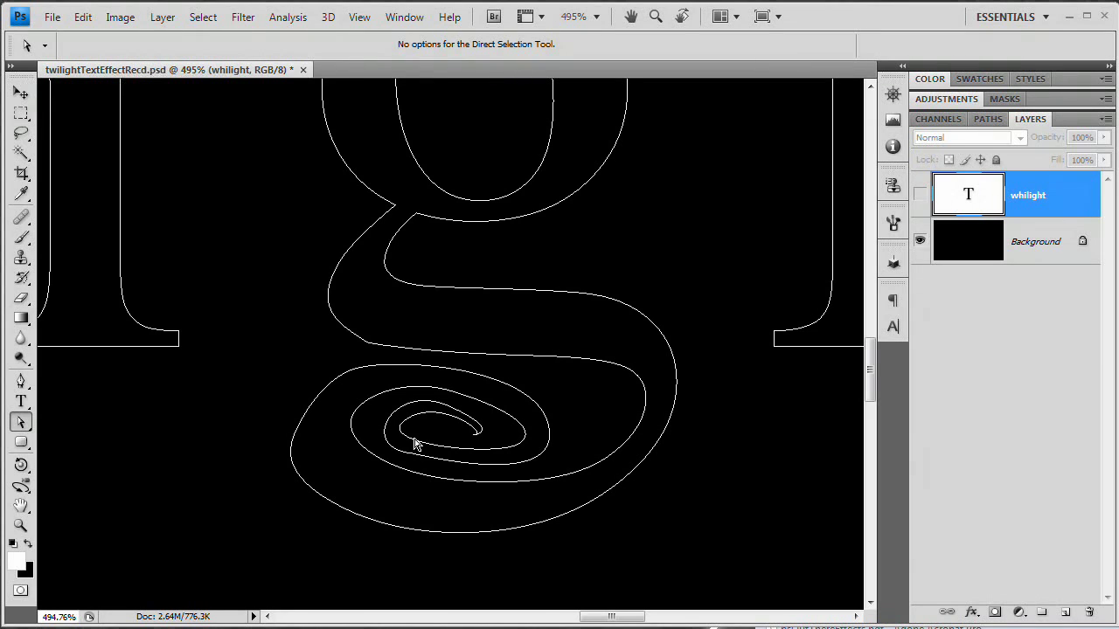
left_click(368, 453)
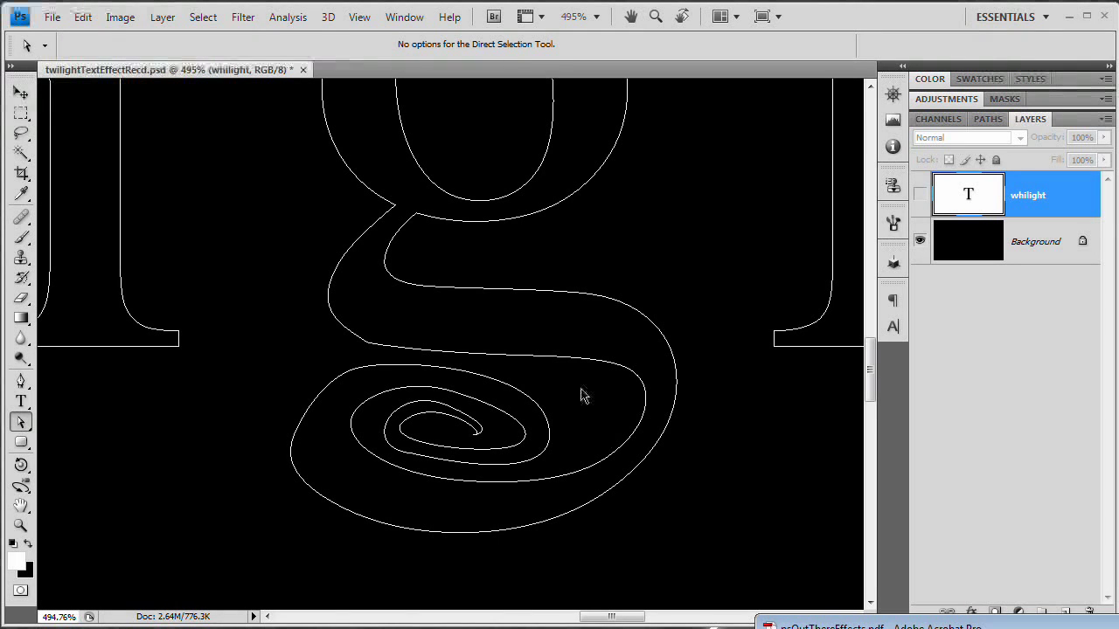
Create a new layer above the whilight text layer and set the foreground colour to blue #008aff
scroll(582, 394, "down", 4)
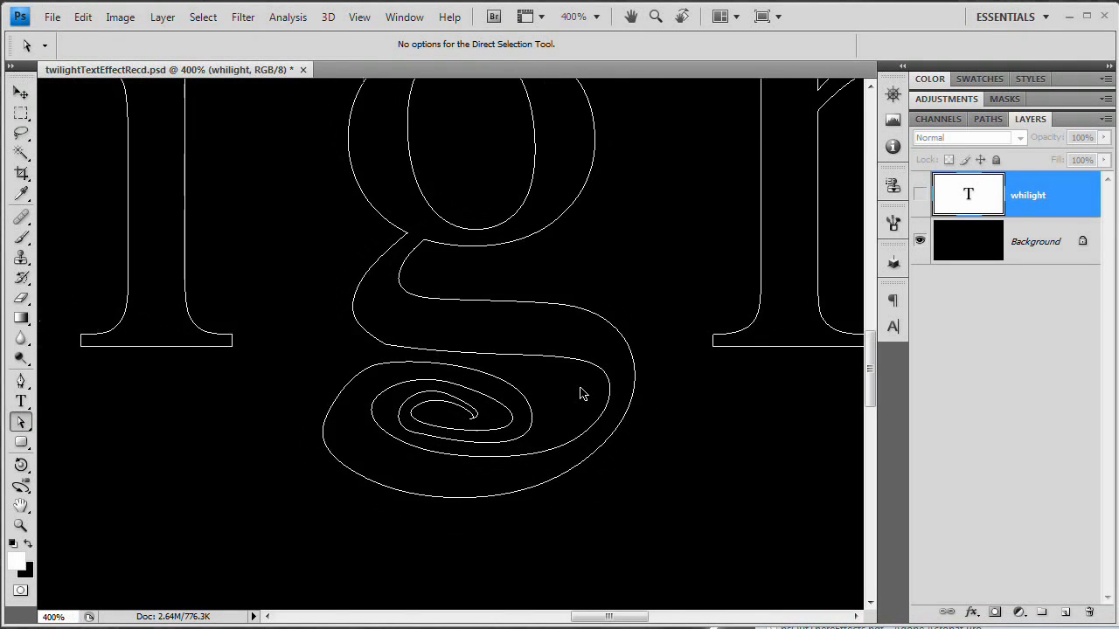
scroll(582, 394, "down", 1)
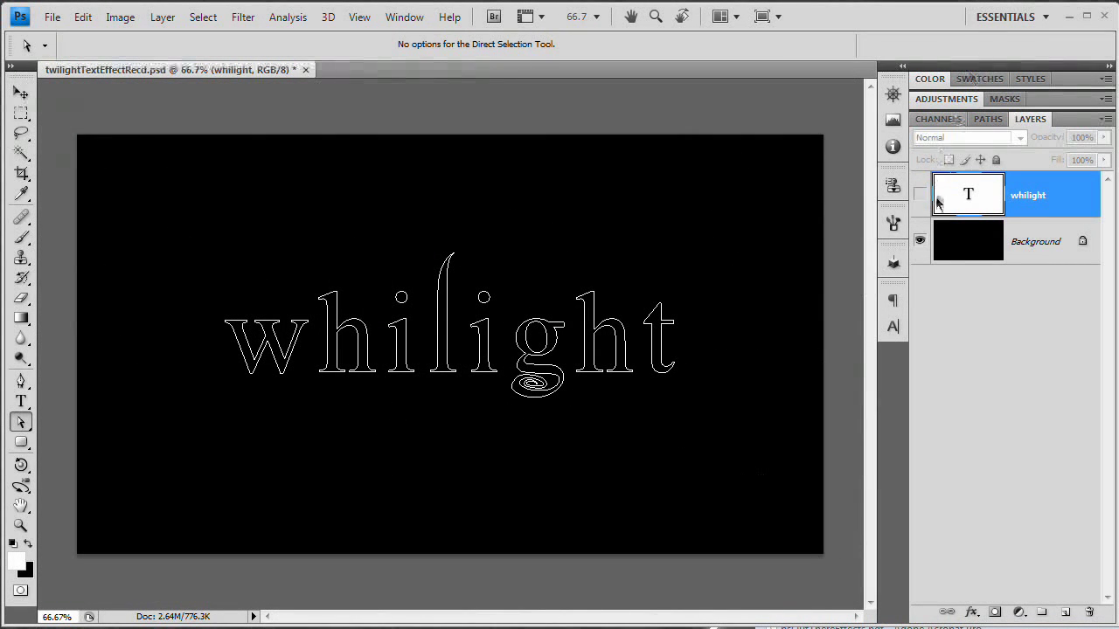
left_click(1064, 611)
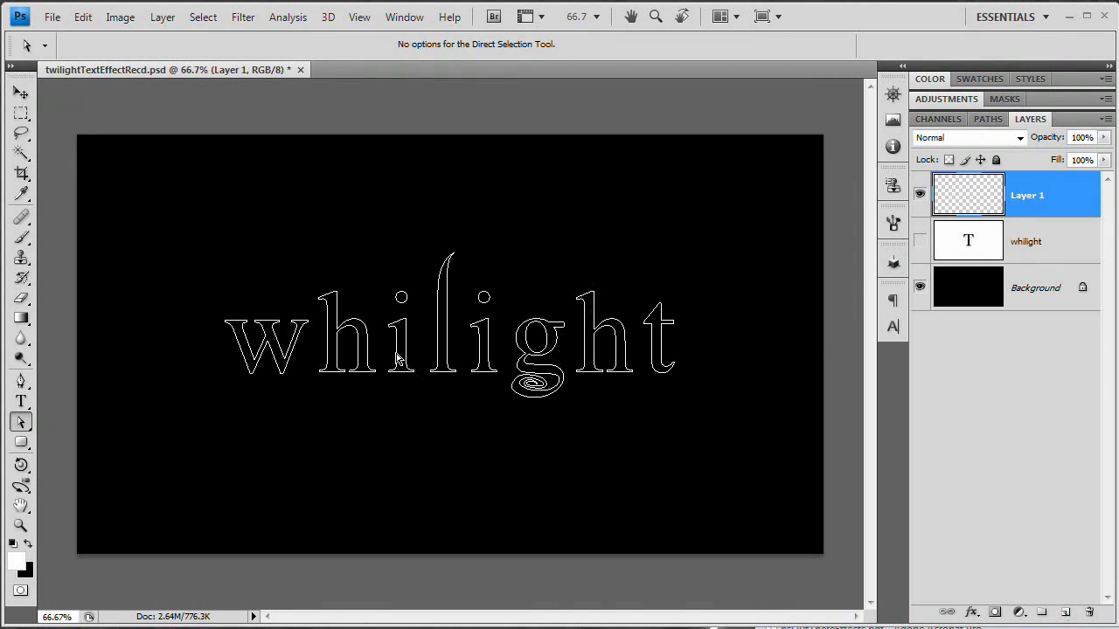
left_click(16, 562)
left_click_drag(881, 370, 877, 323)
left_click(860, 224)
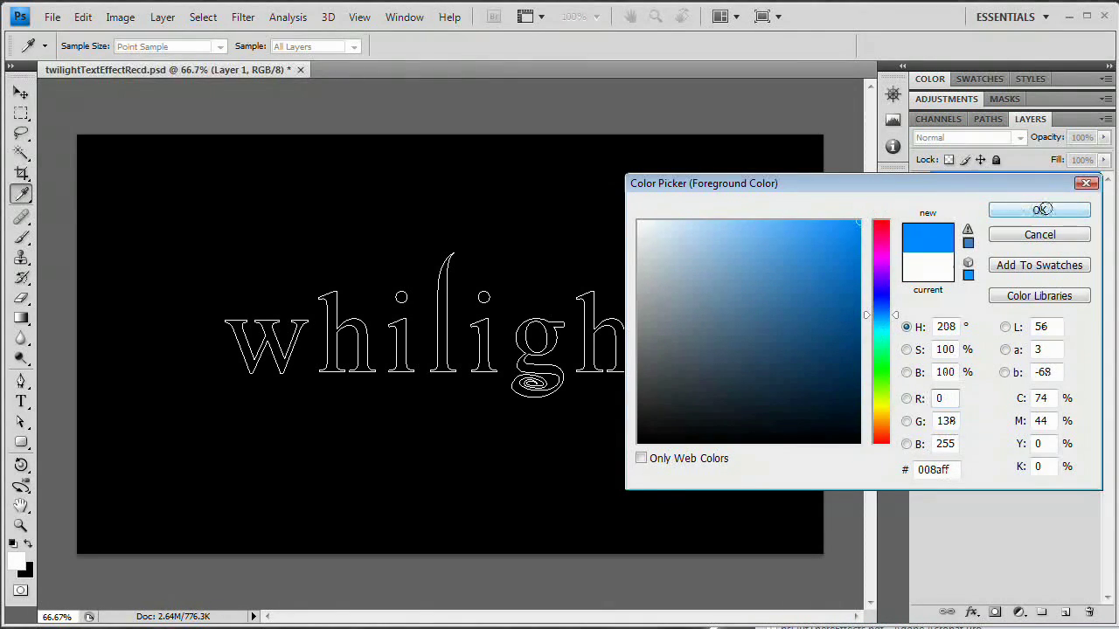
left_click(1039, 211)
Fill the textTemp path with the foreground colour at 100% opacity on the new layer and deselect the path
left_click(991, 121)
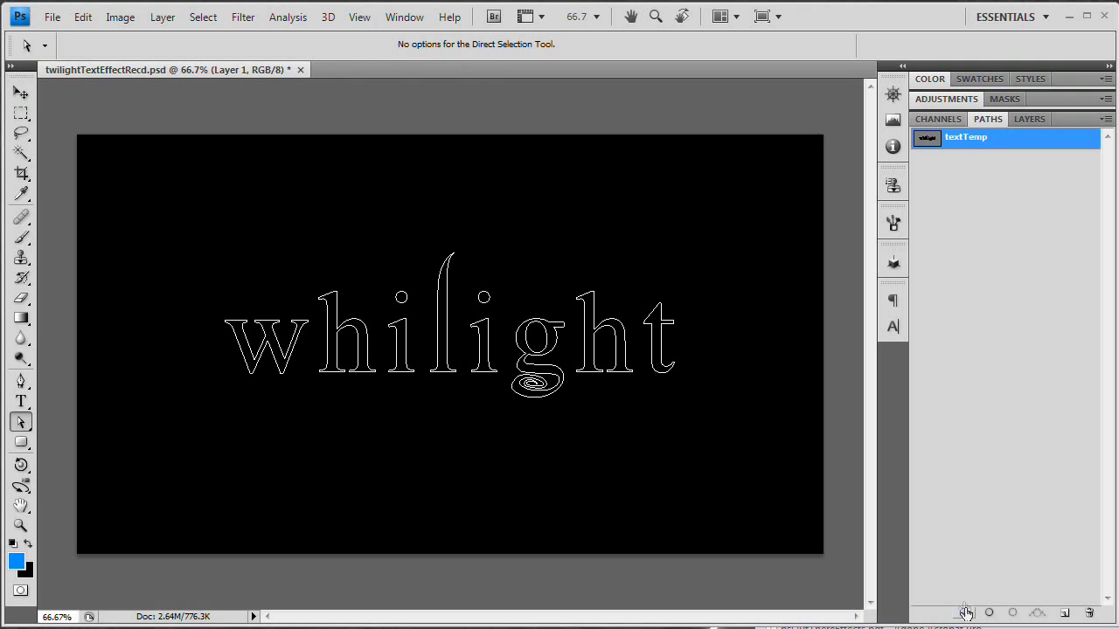
right_click(958, 148)
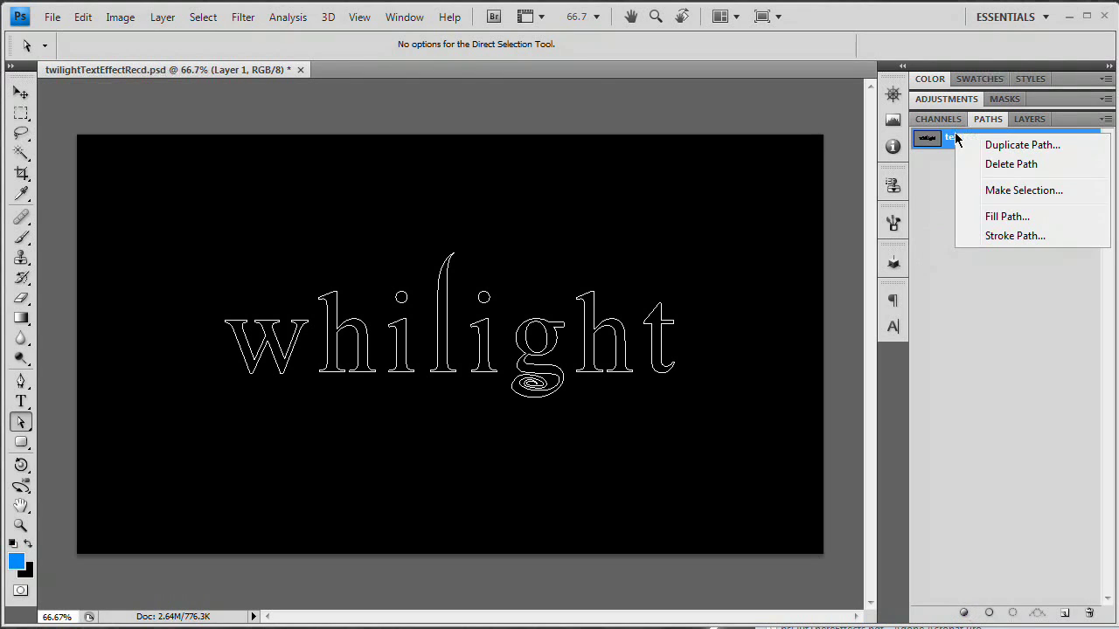
left_click(1009, 221)
left_click_drag(825, 258, 662, 187)
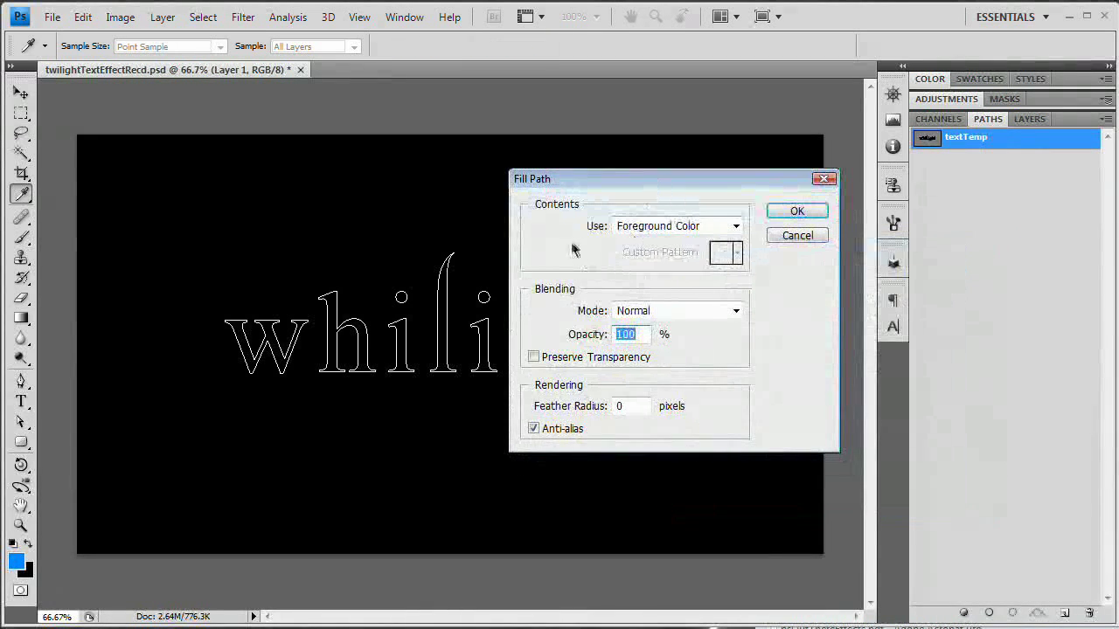
left_click(792, 215)
key("a")
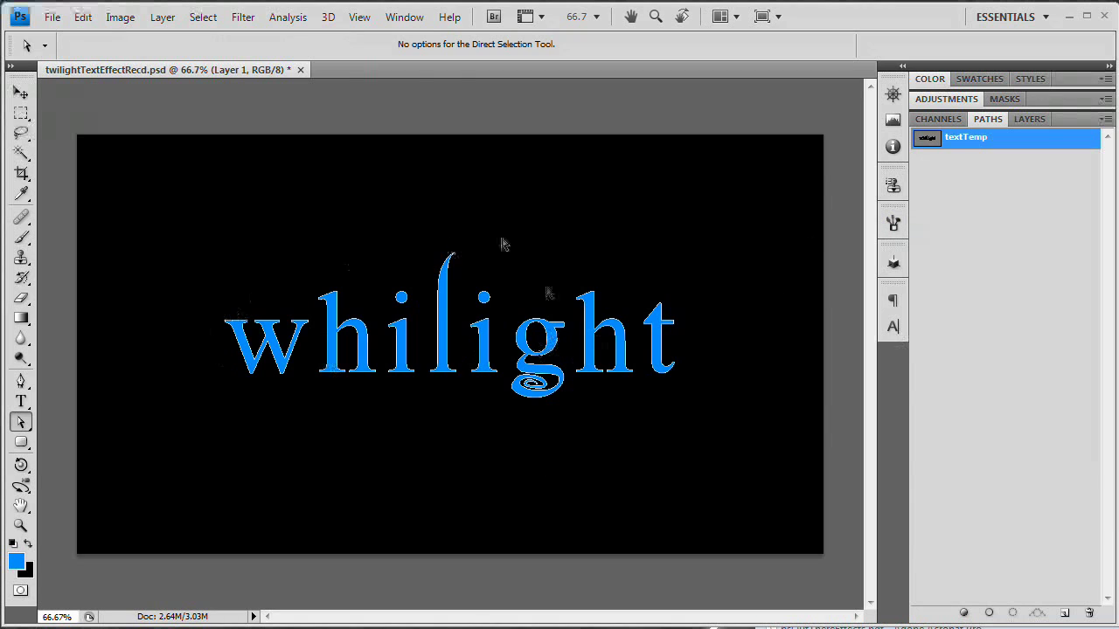
left_click(377, 394)
left_click(1028, 119)
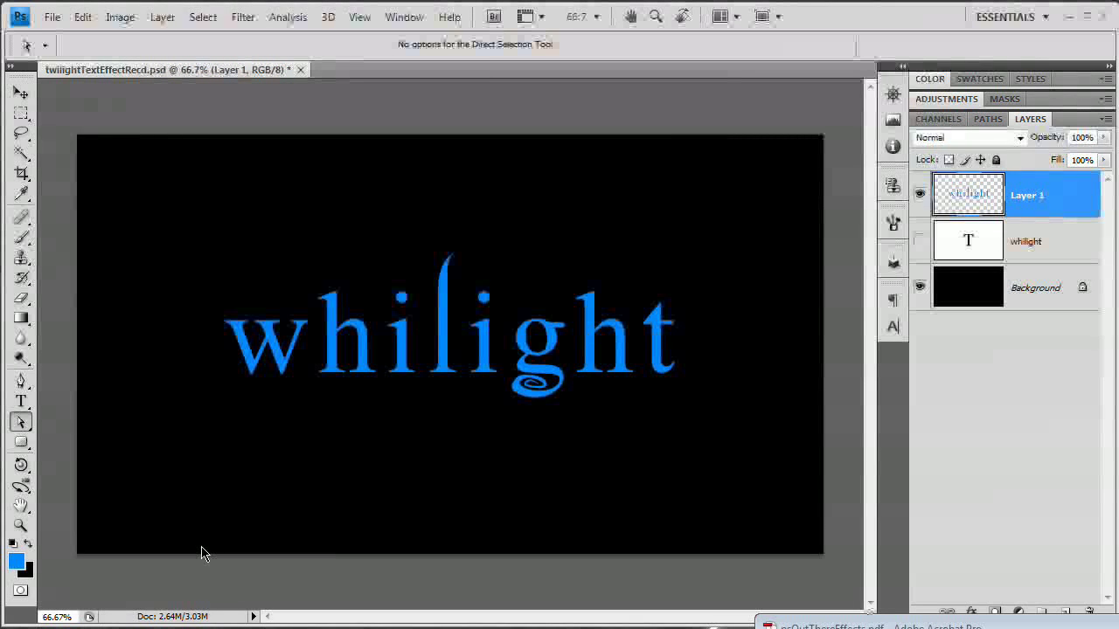
Write "sxc.hu" with the Brush tool on a new layer above the lettering and delete that layer
key("ctrl+j")
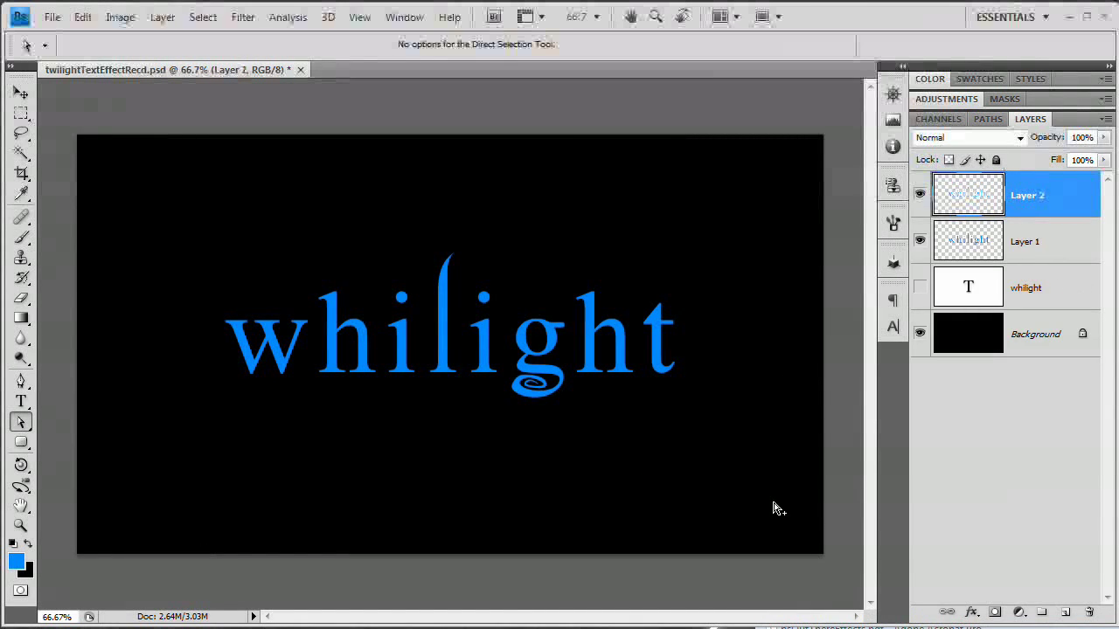
key("b")
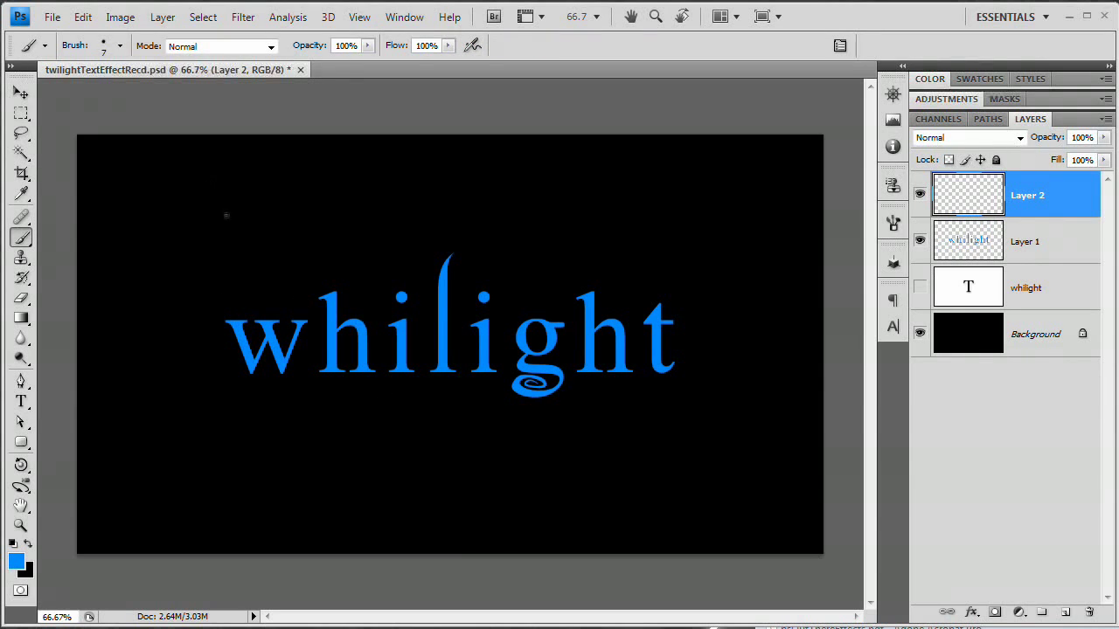
mouse_move(188, 191)
left_mouse_down()
mouse_move(170, 227)
mouse_move(126, 260)
left_mouse_up()
left_click_drag(203, 199, 273, 259)
left_click_drag(246, 180, 229, 283)
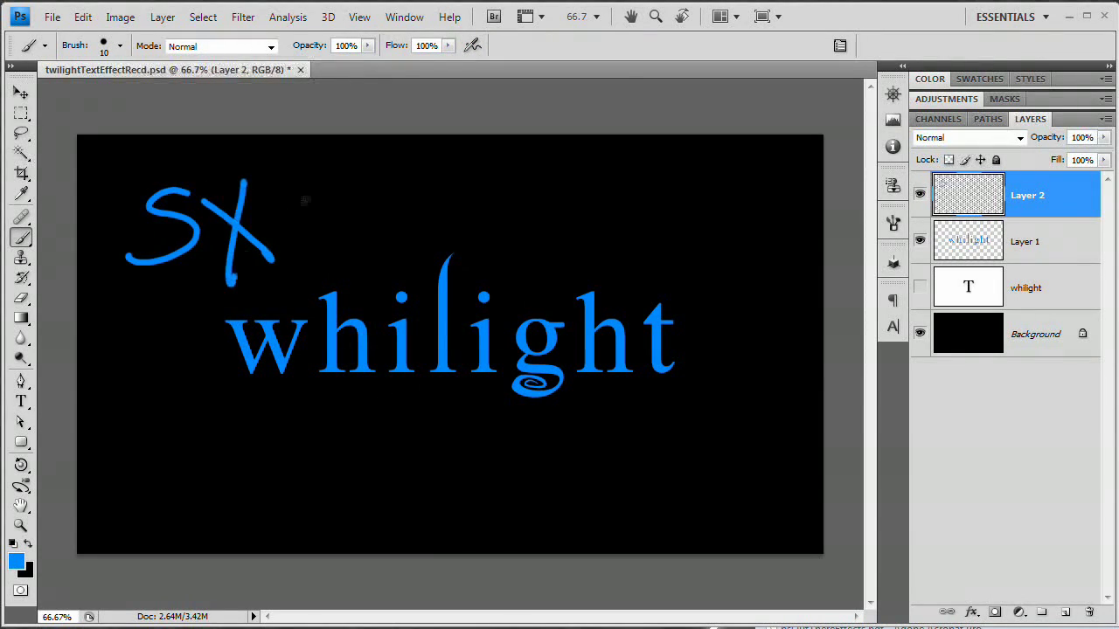
left_click_drag(331, 179, 339, 232)
left_click(368, 233)
left_click_drag(395, 157, 437, 234)
left_click_drag(461, 179, 504, 231)
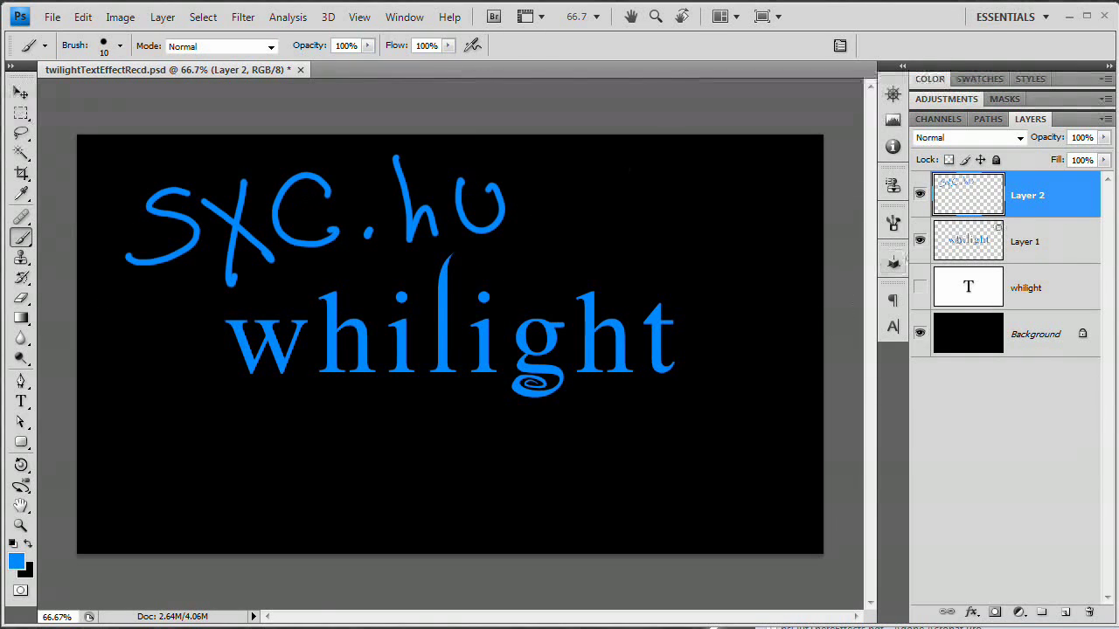
left_click_drag(1068, 601, 1089, 612)
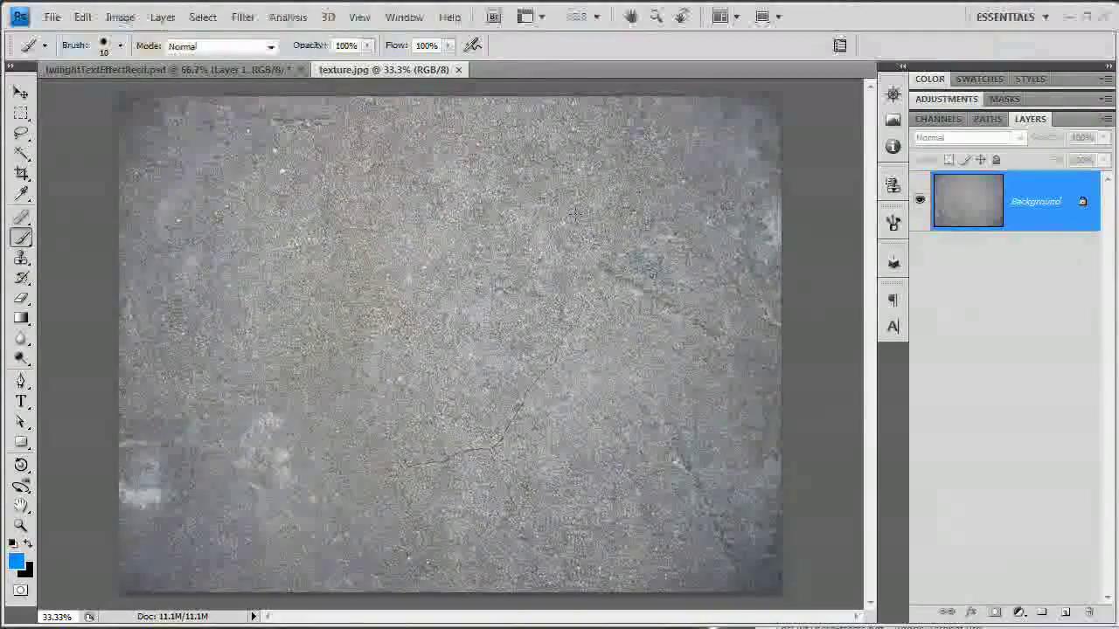
Copy the entire texture.jpg image, close it and paste it as a new layer above the blue lettering
key("ctrl+a")
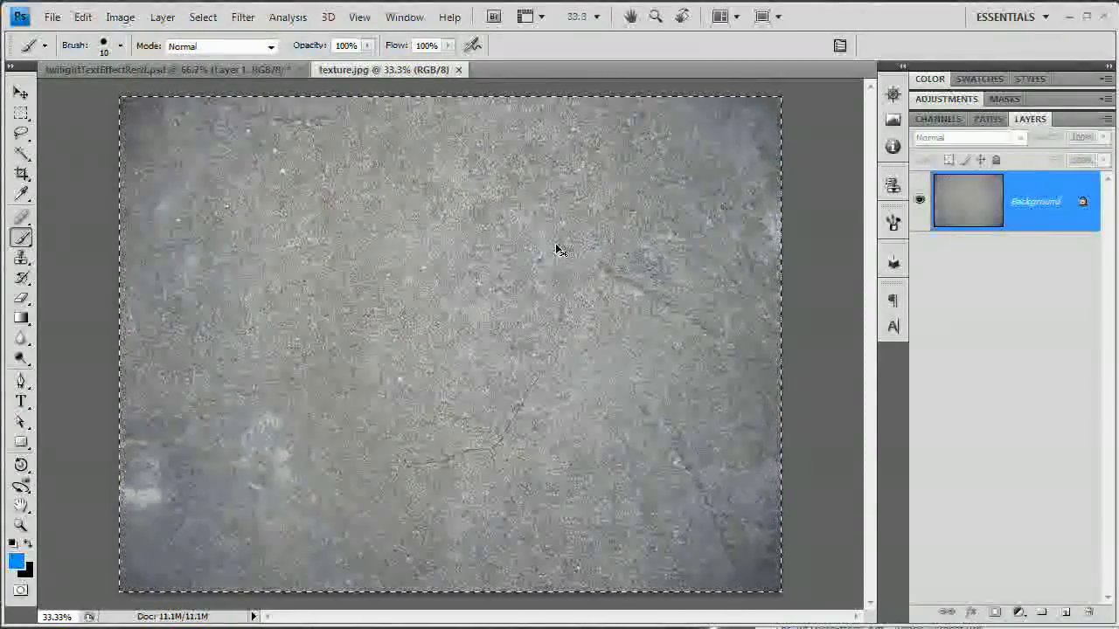
key("ctrl+w")
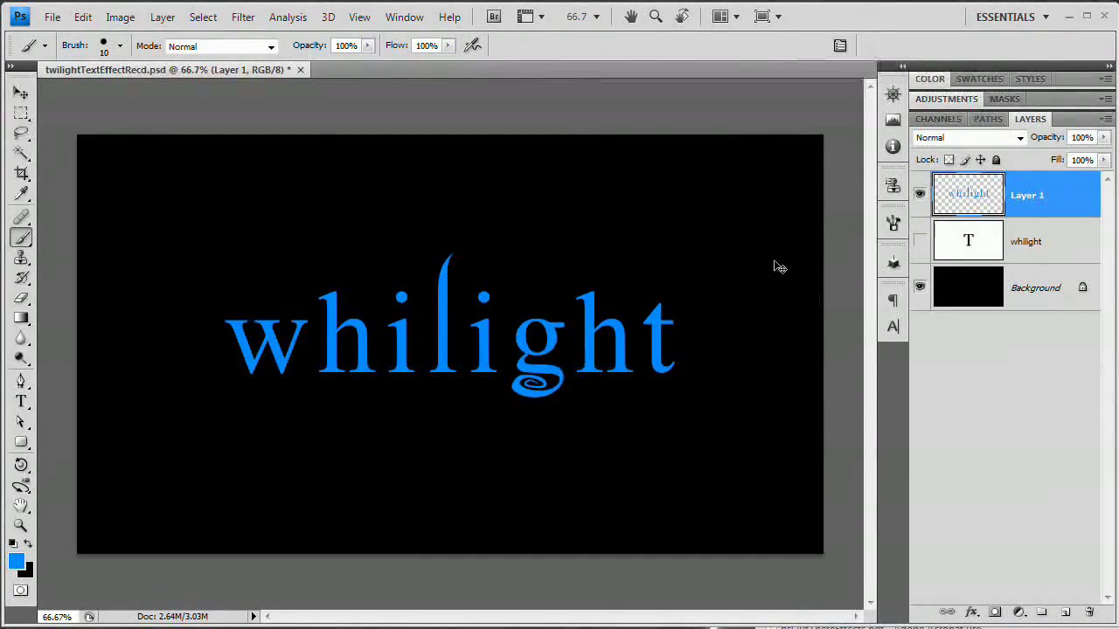
key("ctrl+v")
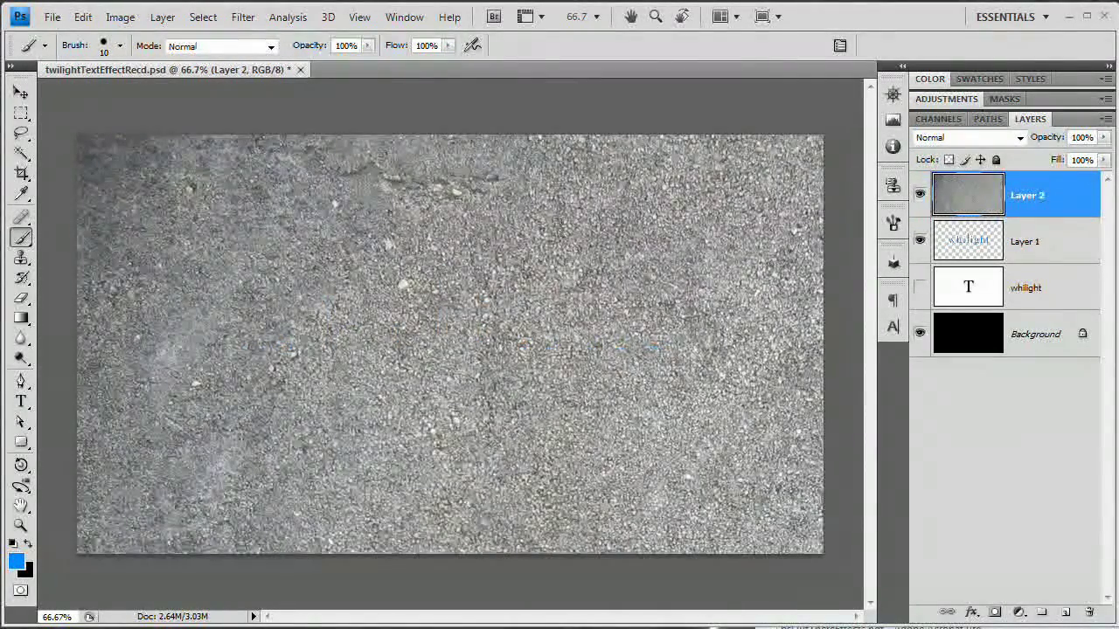
Scale the pasted texture layer proportionally to about 41.6% and fit it, centred, within the canvas height
key("ctrl+minus")
key("ctrl+minus")
key("ctrl+minus")
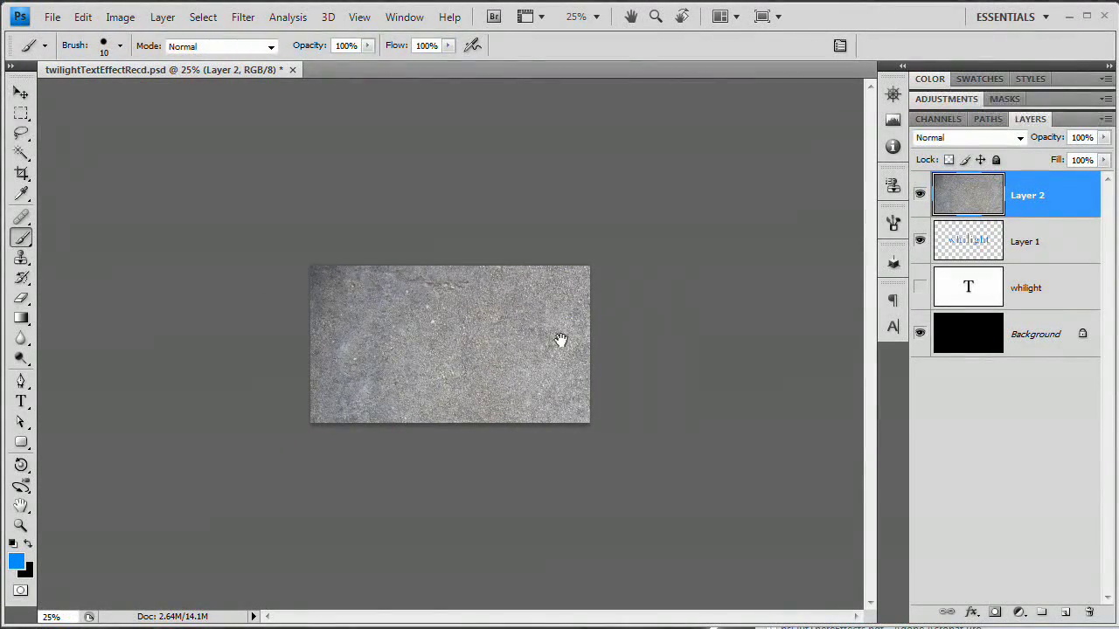
key("ctrl+t")
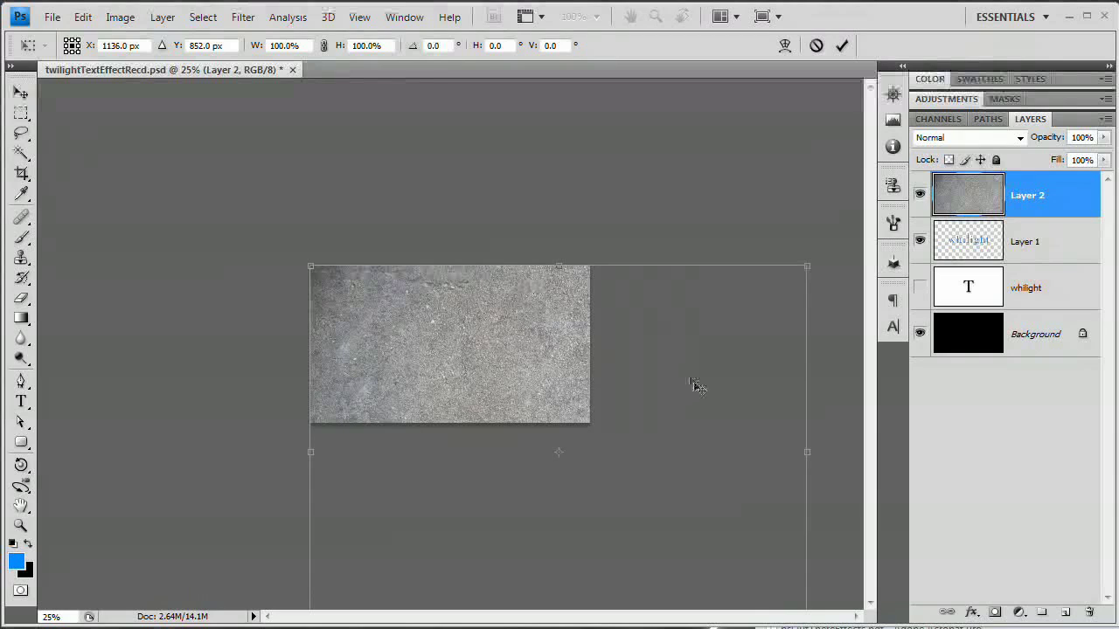
key("ctrl+minus")
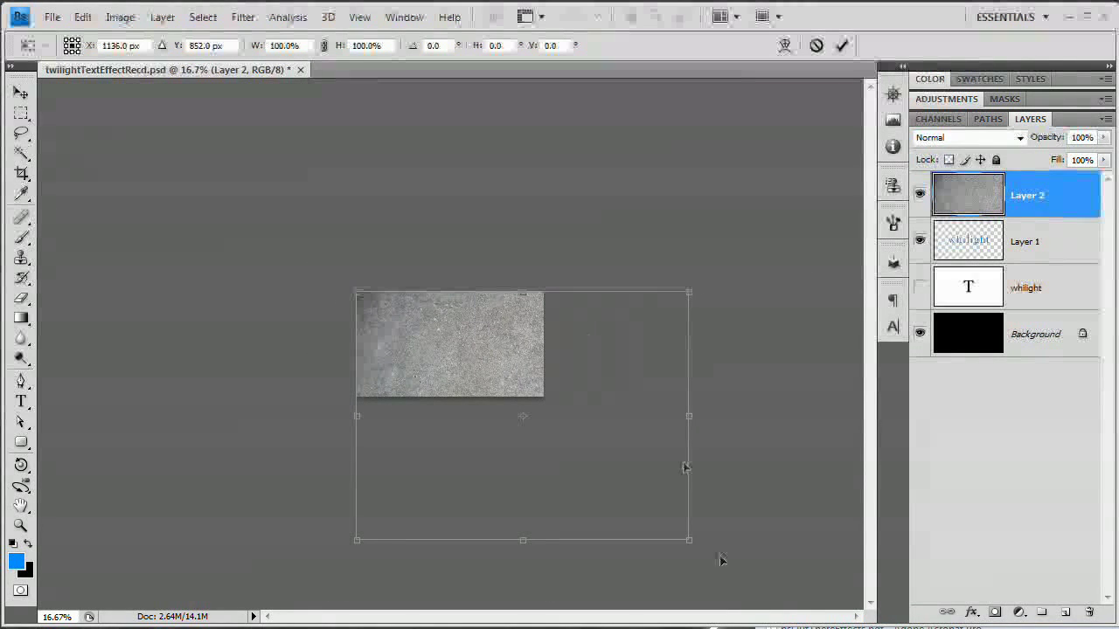
left_click_drag(688, 539, 502, 369)
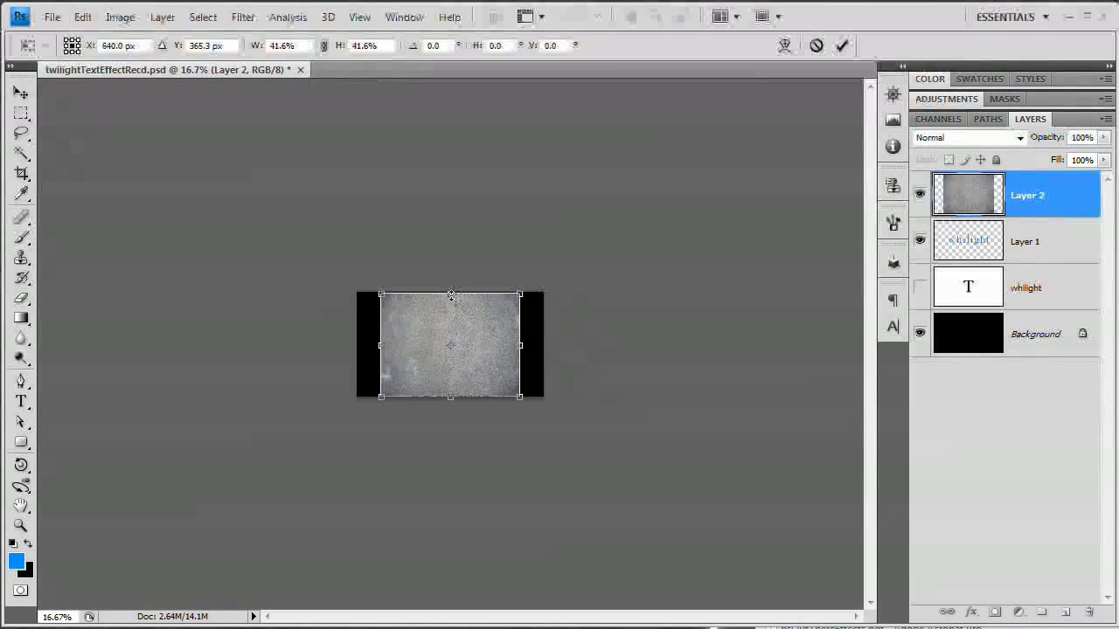
Squash the texture symmetrically to about 19.2% height, keeping its width, and apply the transformation
key("ctrl+plus")
key("ctrl+plus")
key("ctrl+plus")
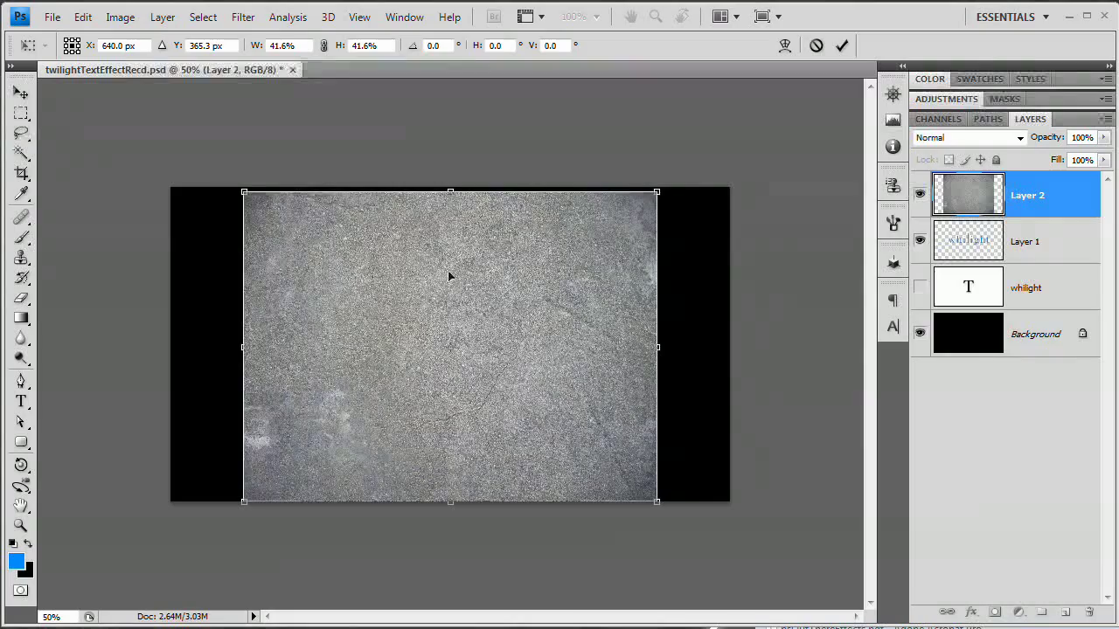
left_click_drag(450, 191, 453, 275)
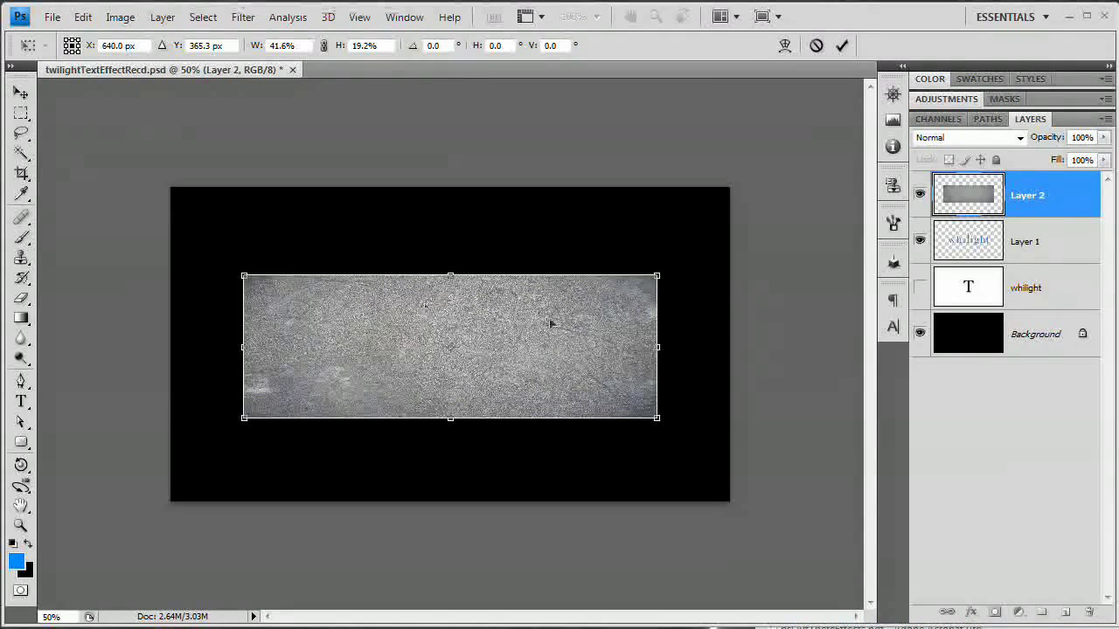
left_click(841, 49)
Check that the texture covers the lettering by hiding it, loading its outline as a selection, and restoring the view
left_click(919, 193)
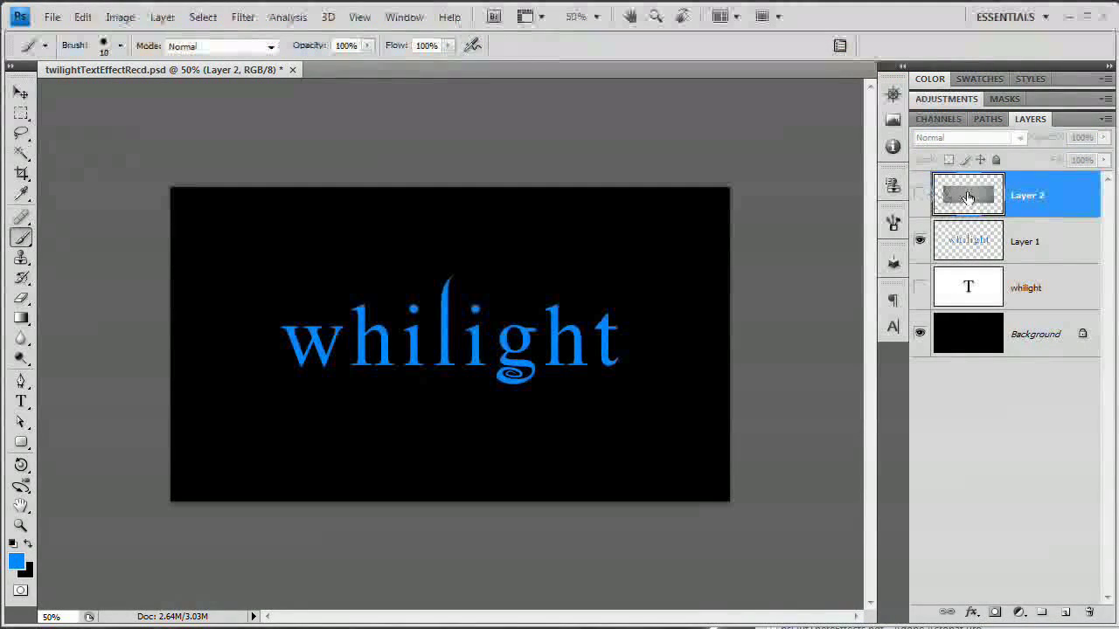
left_click(966, 197, "ctrl")
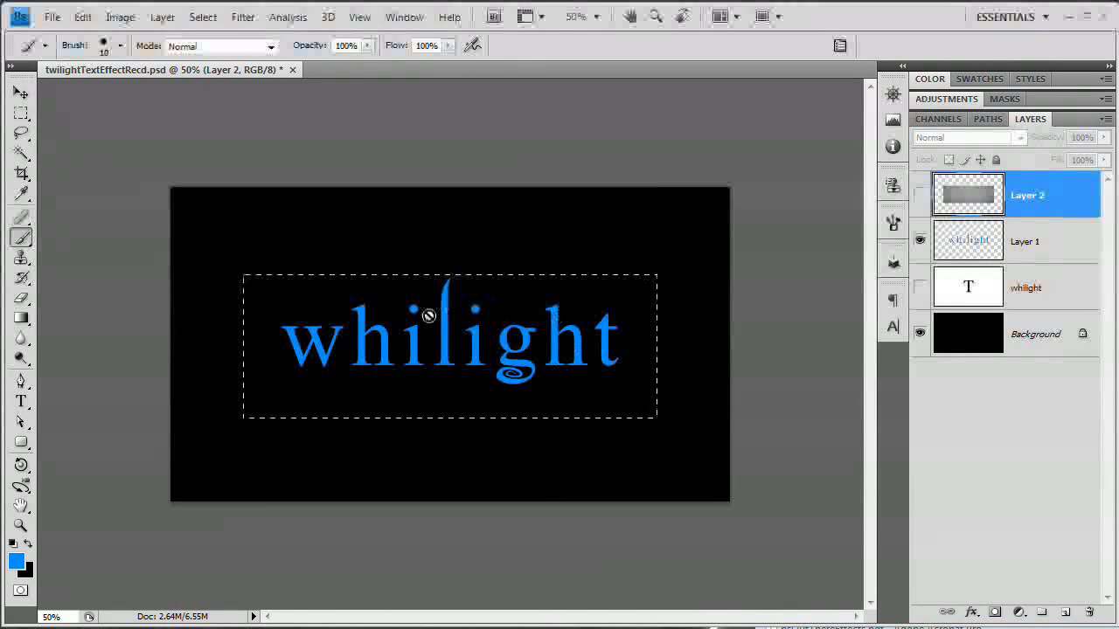
left_click(921, 195)
key("ctrl+d")
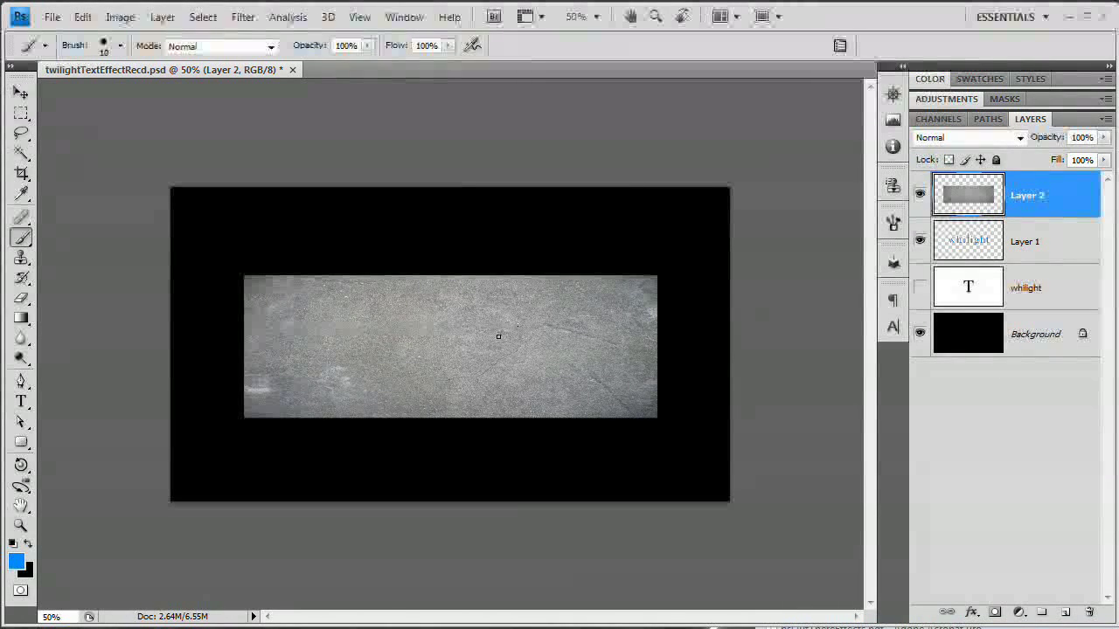
Turn off snapping and shift the texture slightly right and up, keeping the blue lettering fully covered
key("v")
left_click_drag(505, 333, 511, 334)
left_click(359, 16)
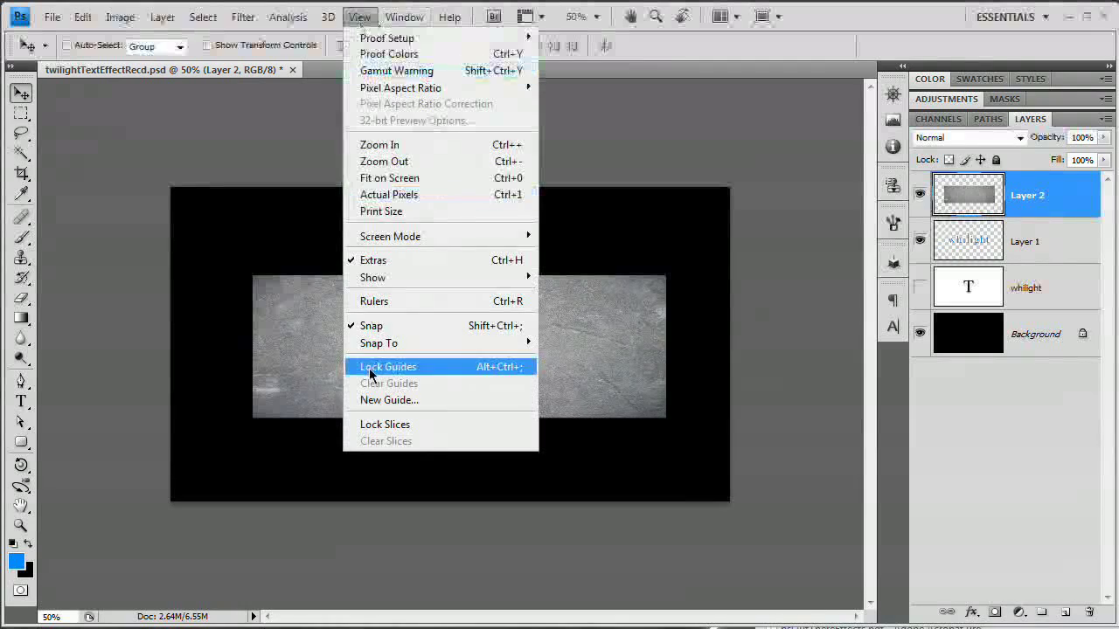
left_click(385, 326)
mouse_move(469, 333)
left_mouse_down()
mouse_move(510, 397)
mouse_move(467, 325)
left_mouse_up()
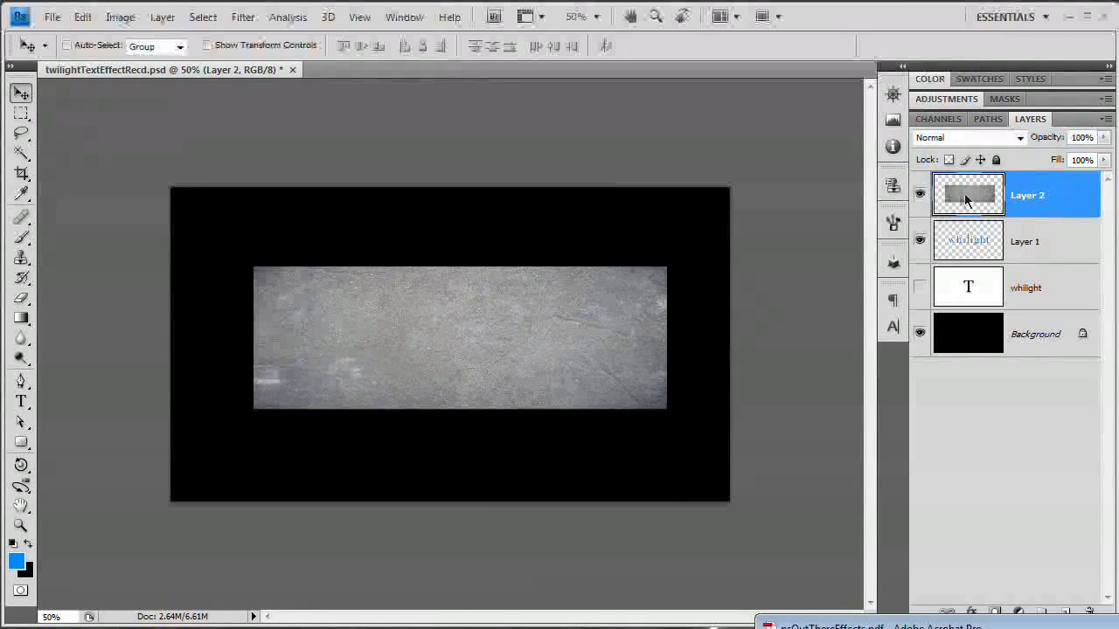
left_click(919, 194)
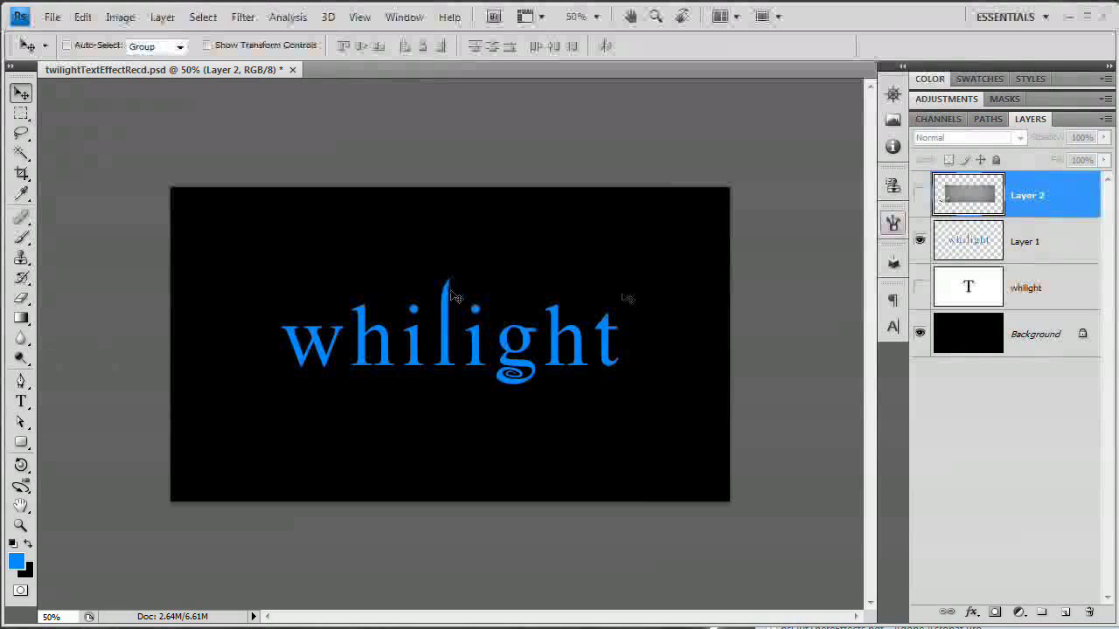
left_click(919, 194)
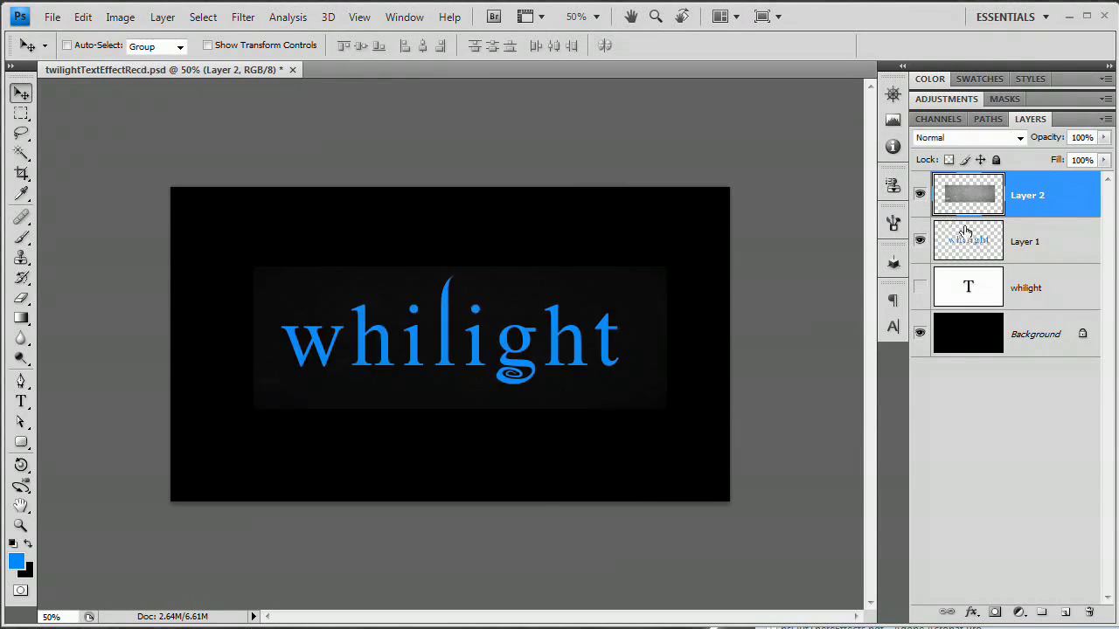
Clip the texture layer to the blue lettering and release the clipping again
mouse_move(1024, 216)
left_mouse_down()
mouse_move(1019, 230)
mouse_move(1024, 219)
left_mouse_up()
left_click(1025, 219, "alt")
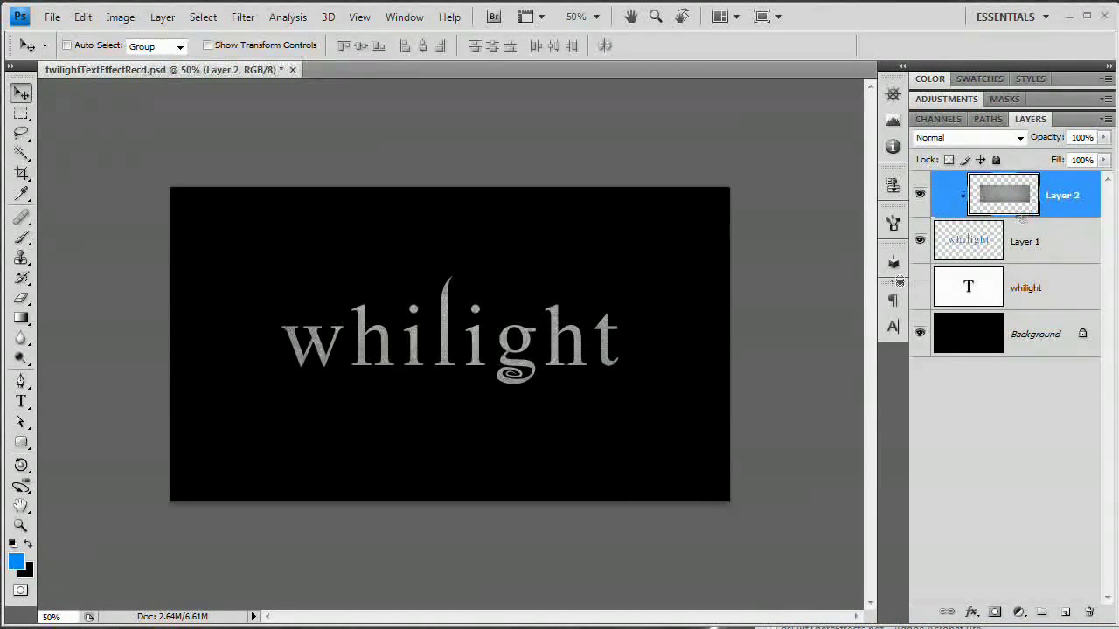
left_click(1014, 218, "alt")
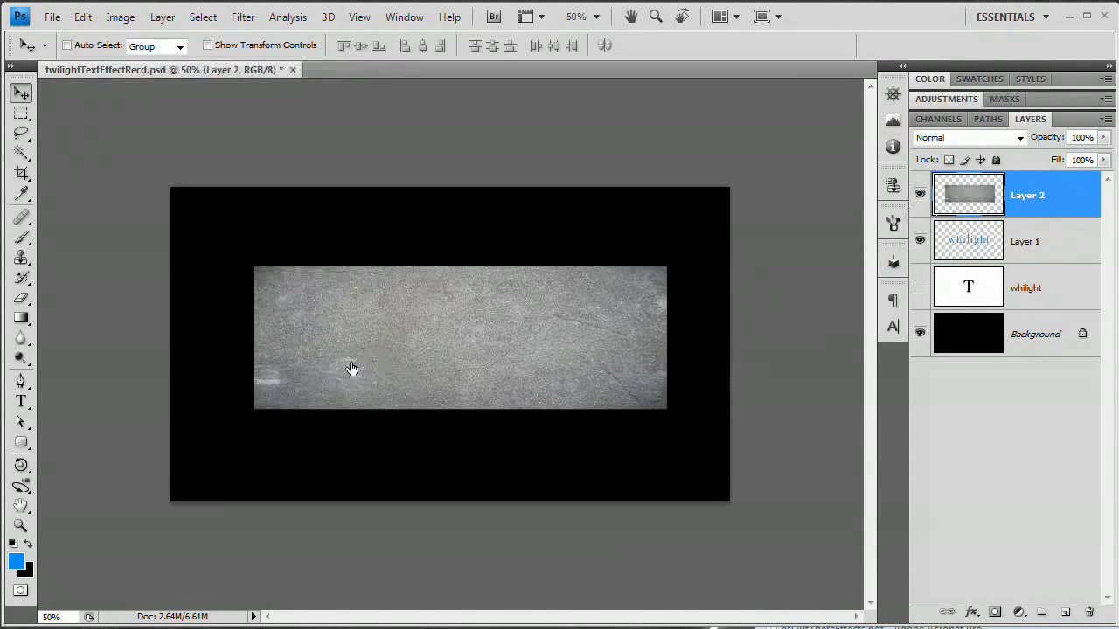
Create a clipping mask so the Layer 2 texture fills only the Layer 1 lettering
left_click(162, 17)
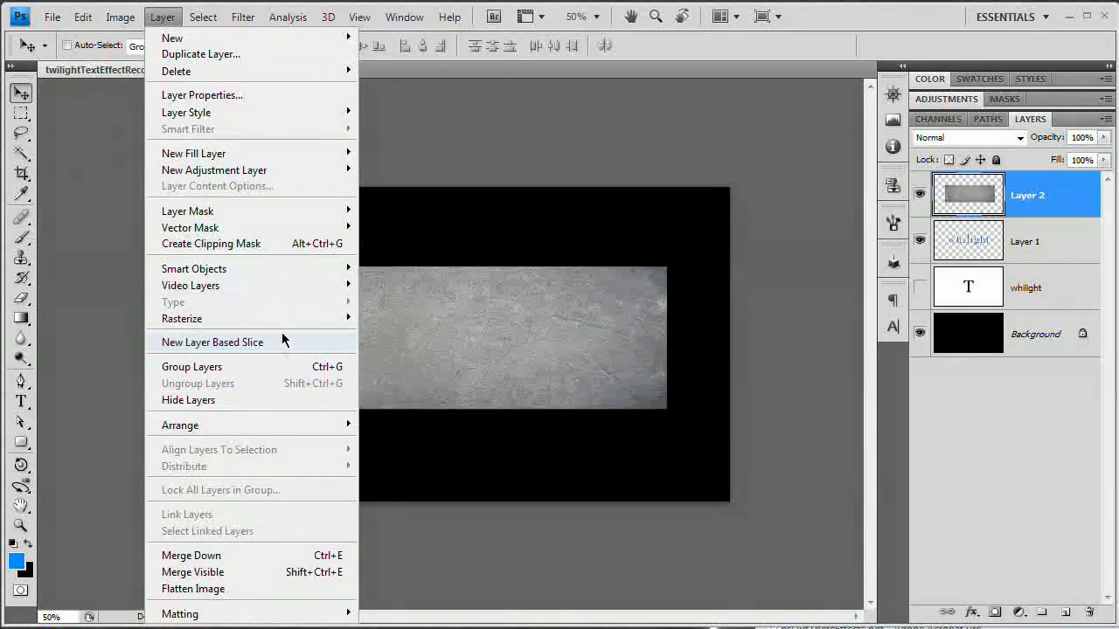
mouse_move(288, 217)
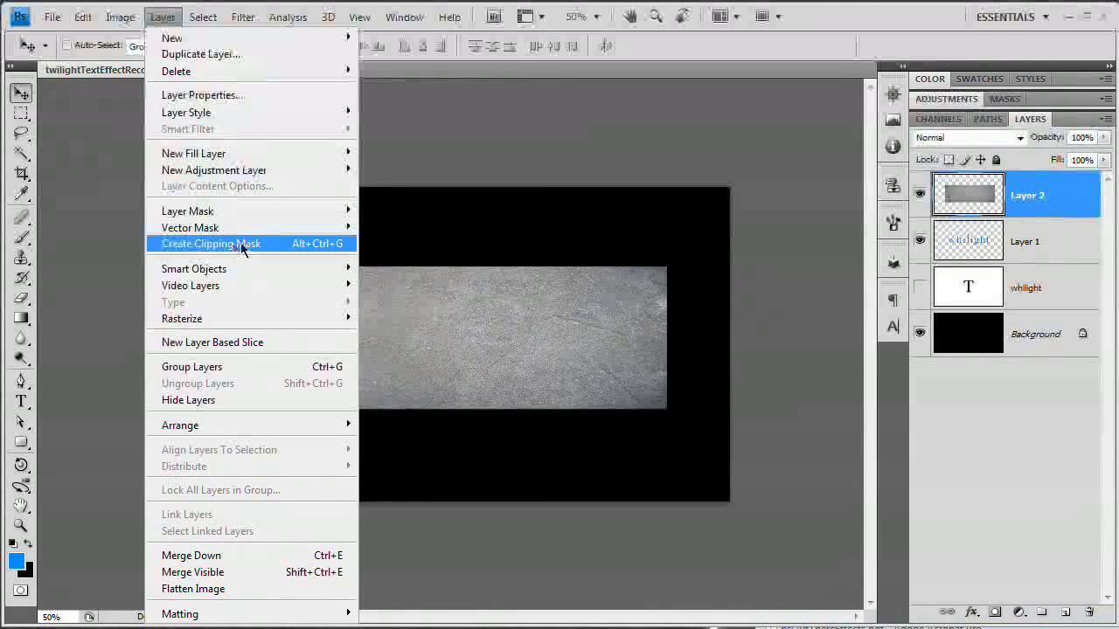
left_click(325, 248)
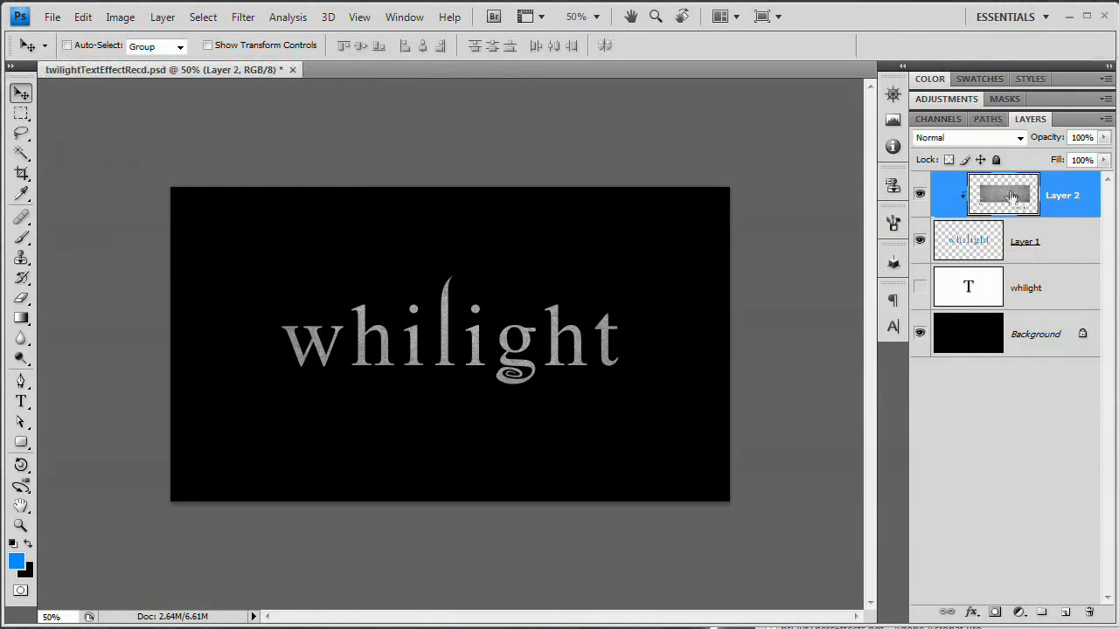
Increase the texture layer's contrast with Levels, setting the black input to 62 and the white input to 209
left_click(121, 17)
mouse_move(263, 62)
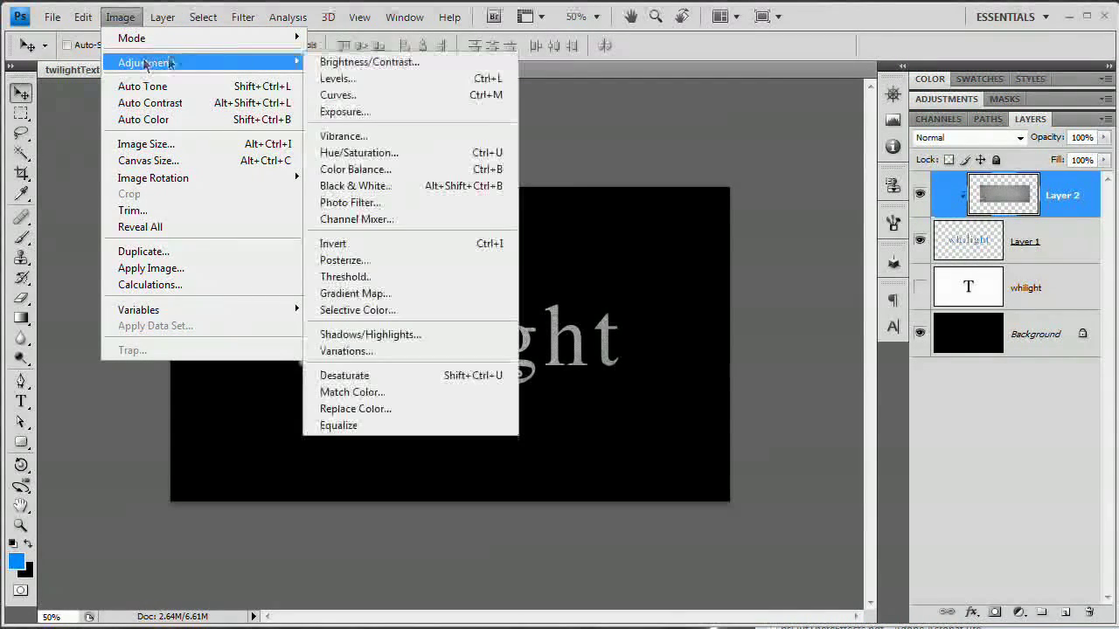
left_click(374, 81)
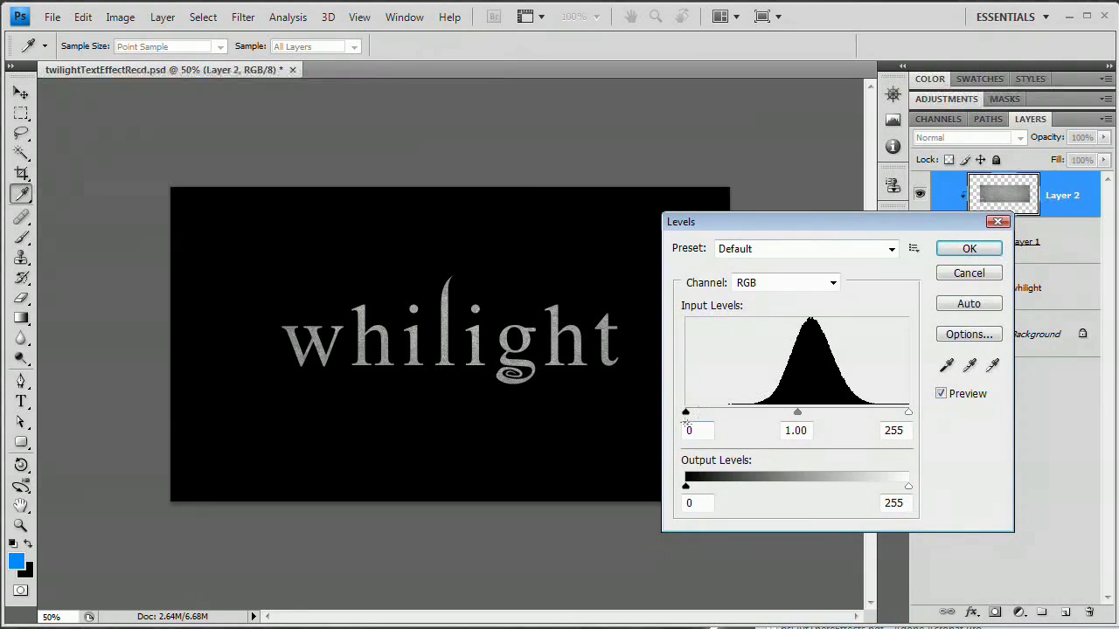
left_click_drag(685, 418, 740, 416)
left_click_drag(907, 411, 869, 413)
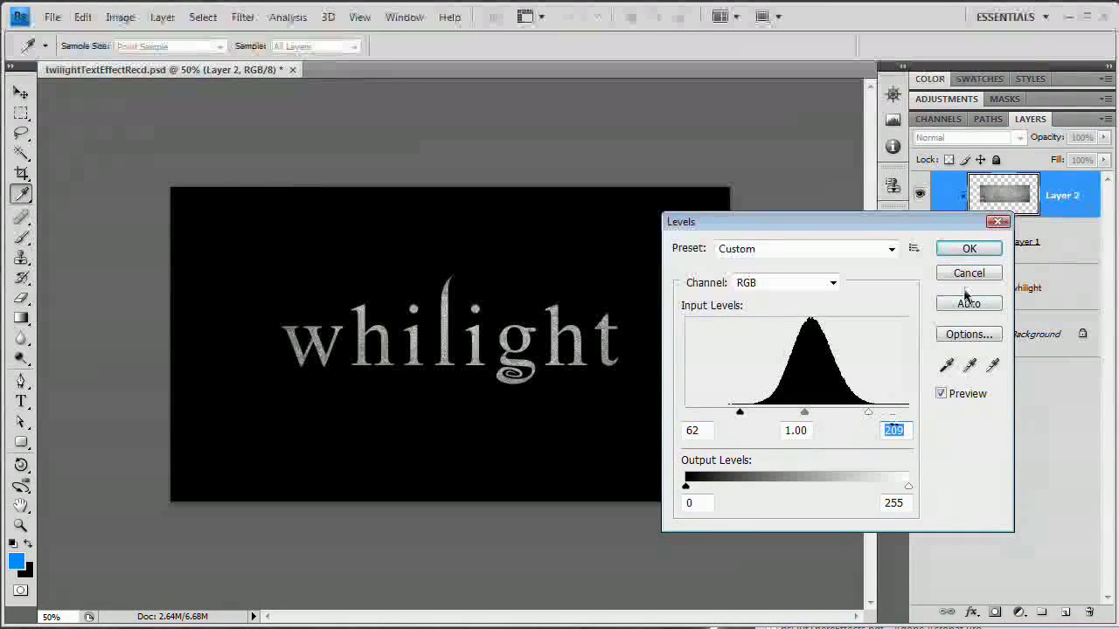
left_click(966, 249)
Duplicate the texture layer and clip the copy to the lettering
key("ctrl+plus")
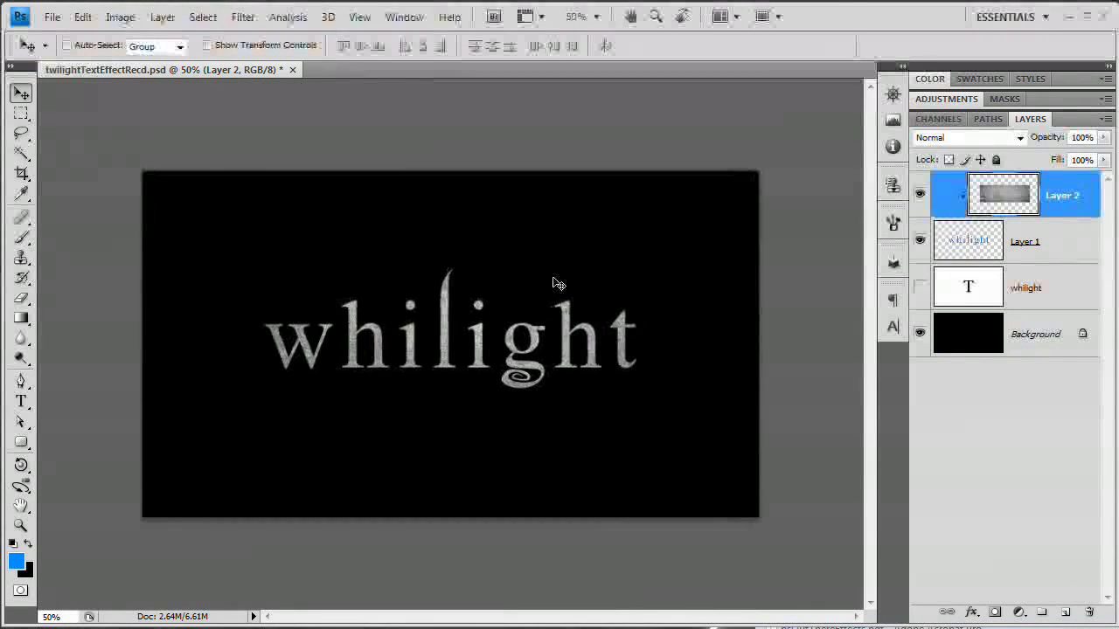
key("ctrl+plus")
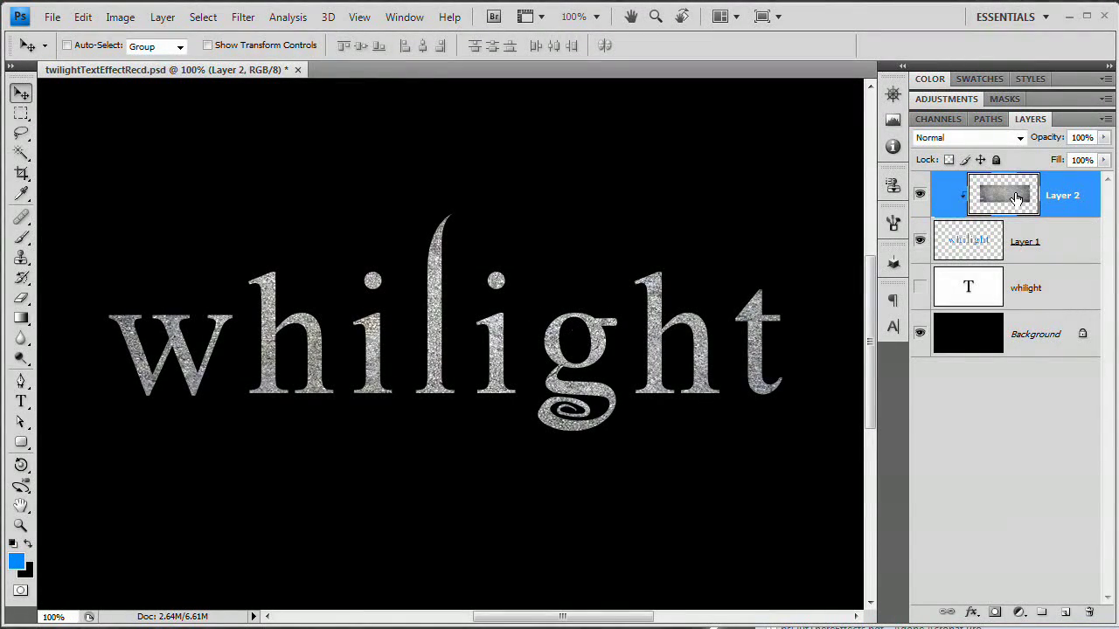
key("ctrl+j")
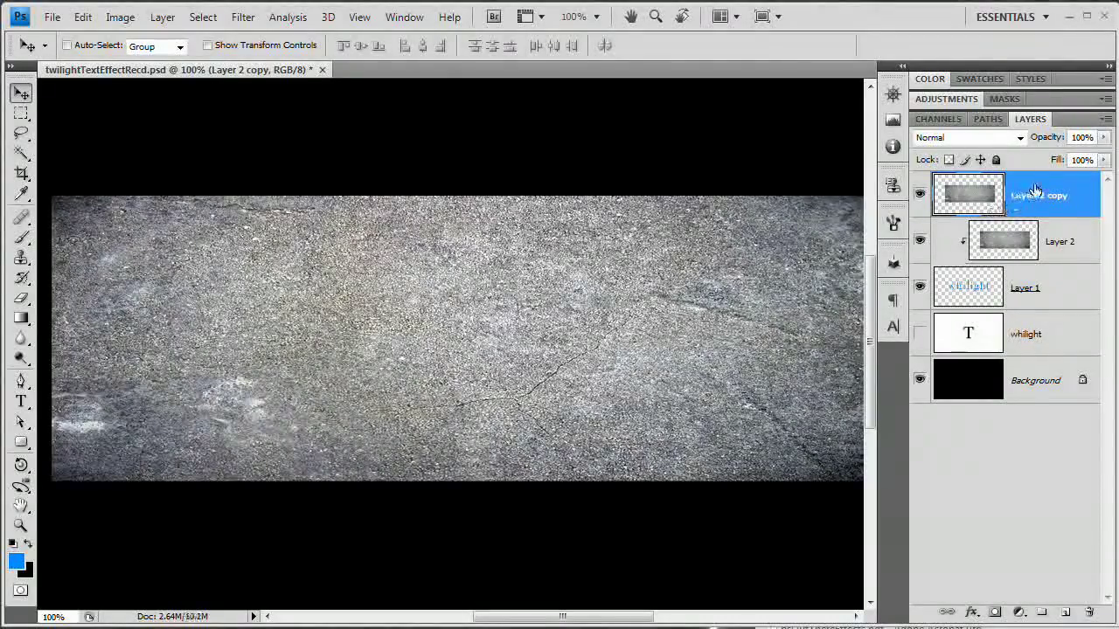
left_click(975, 219, "alt")
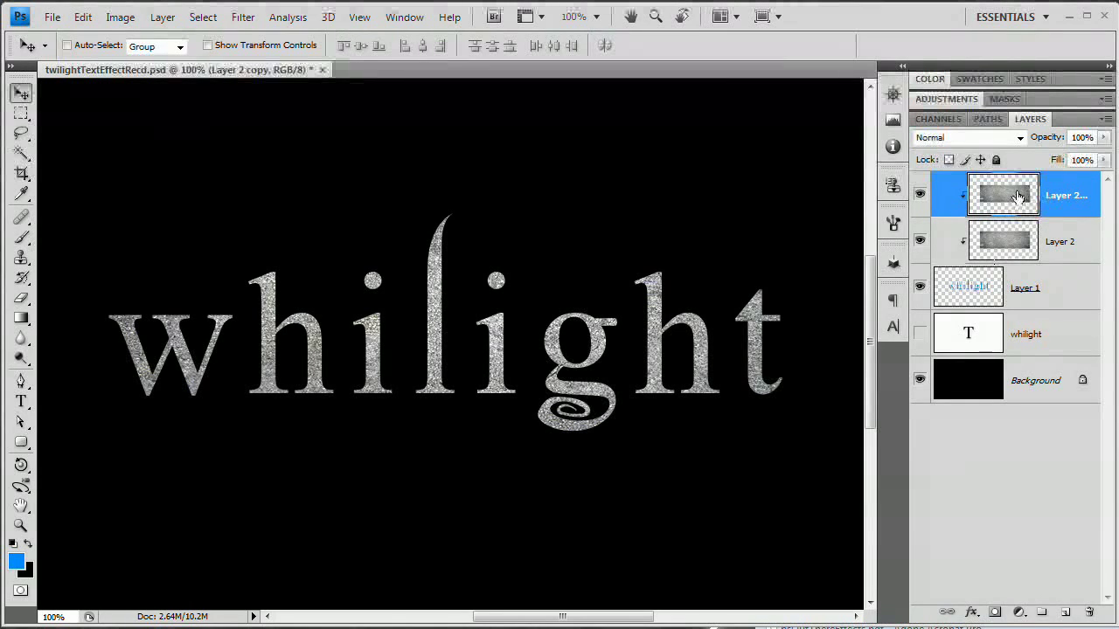
Set the clipped texture copy's blend mode to Screen
left_click(985, 138)
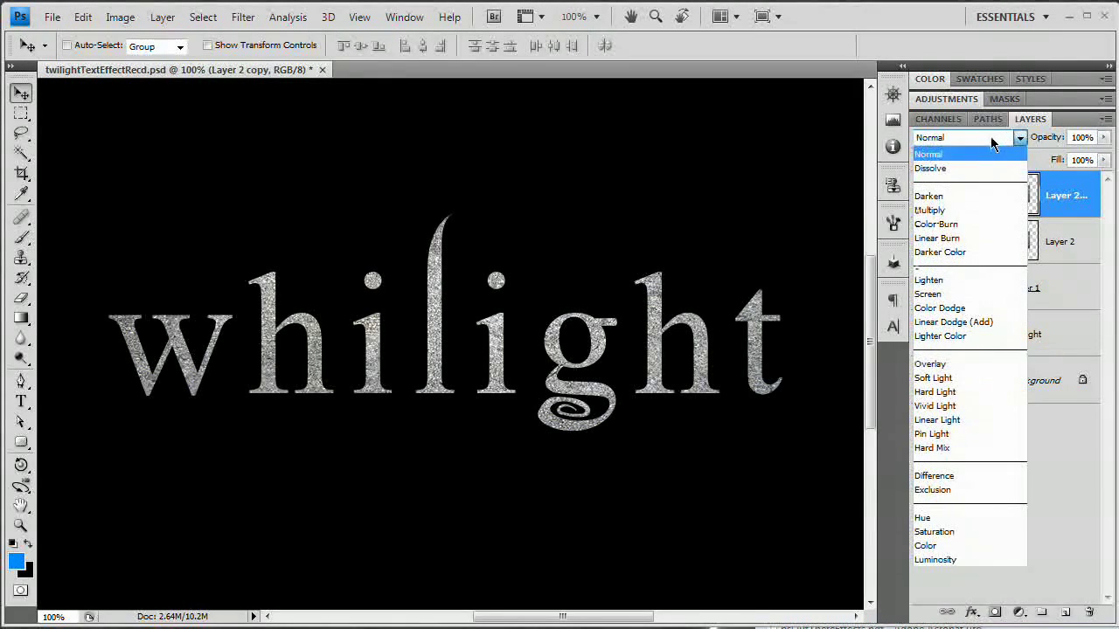
left_click(955, 297)
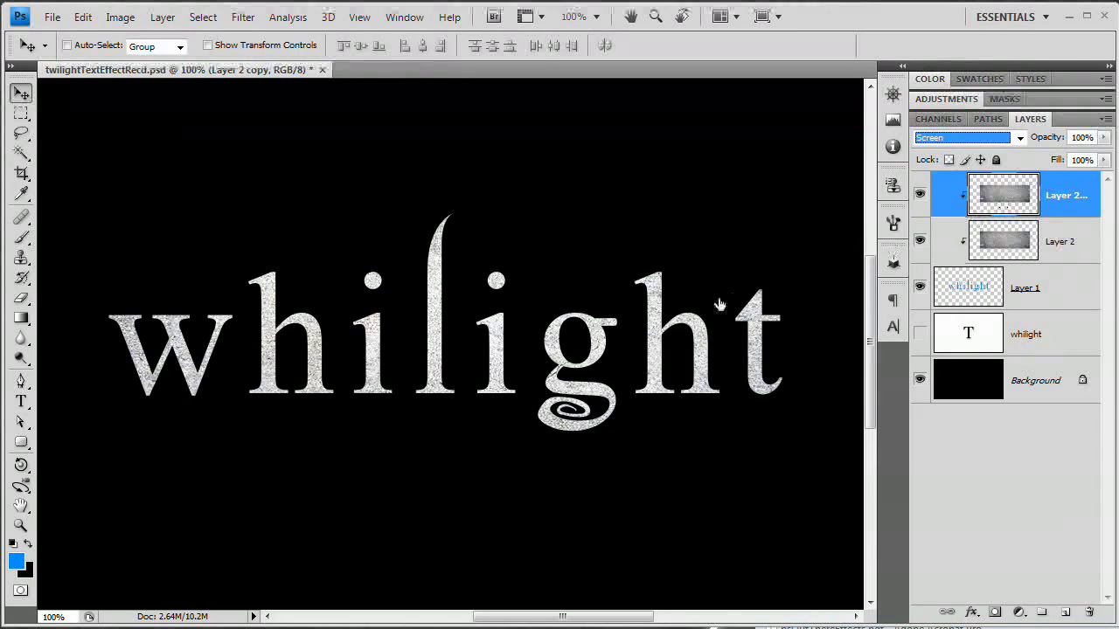
left_click(722, 301)
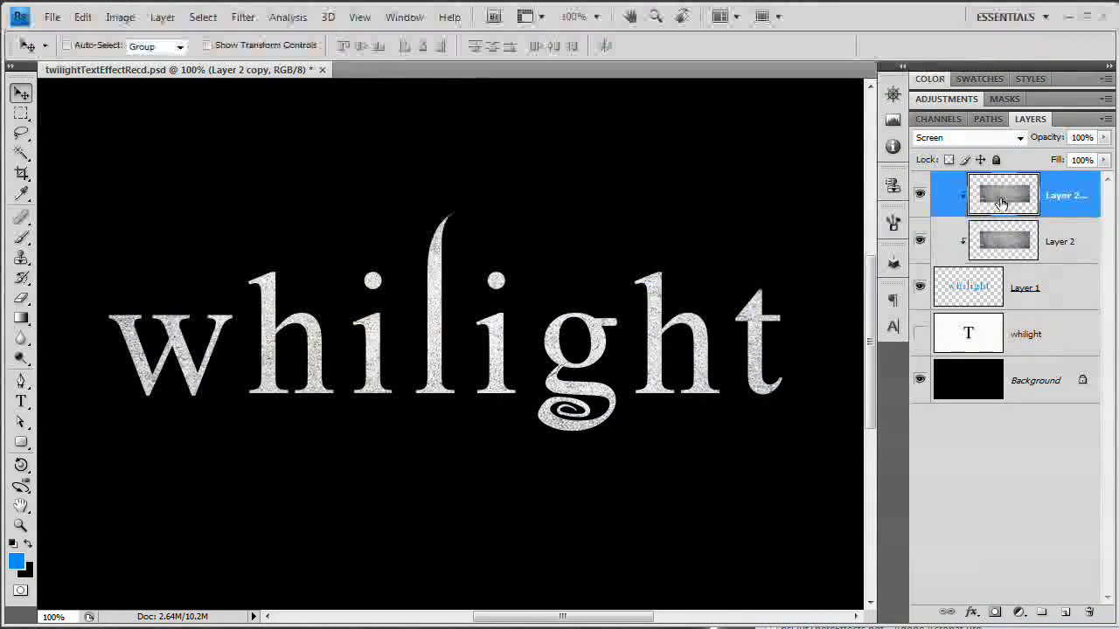
Add a second clipped duplicate of the texture above the Screen copy and set its blend mode to Overlay
key("ctrl+j")
key("ctrl+alt+g")
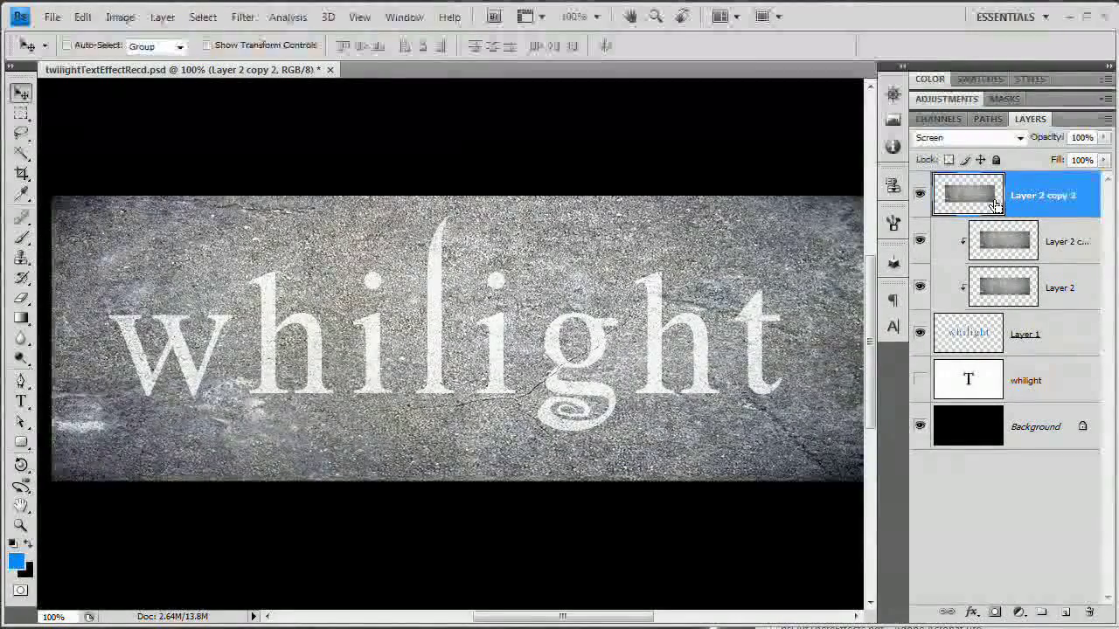
key("ctrl+alt+g")
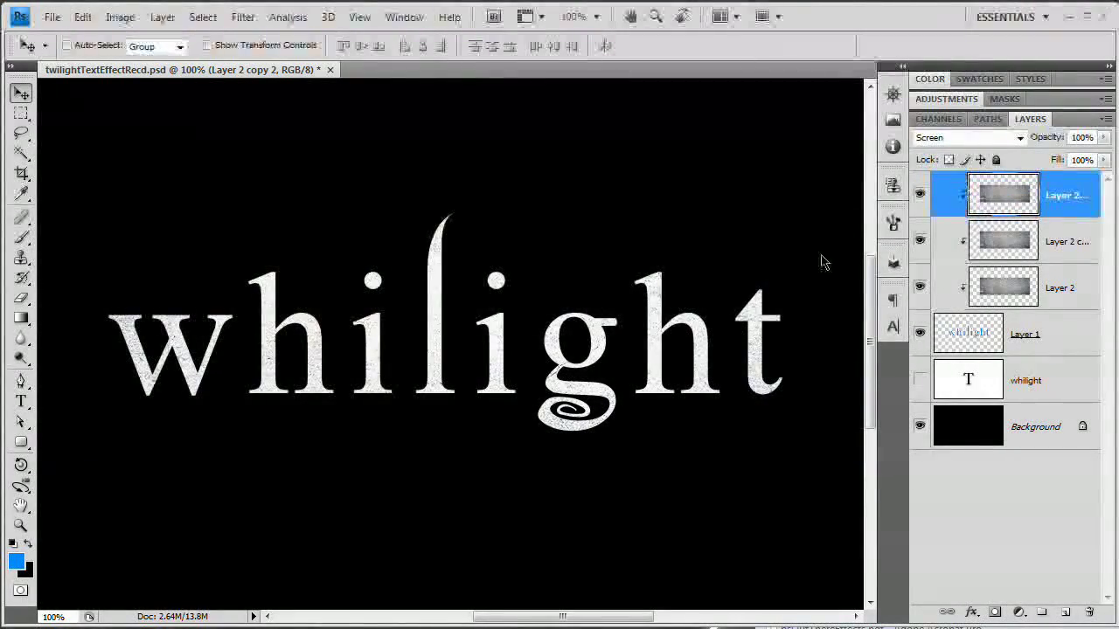
left_click(992, 140)
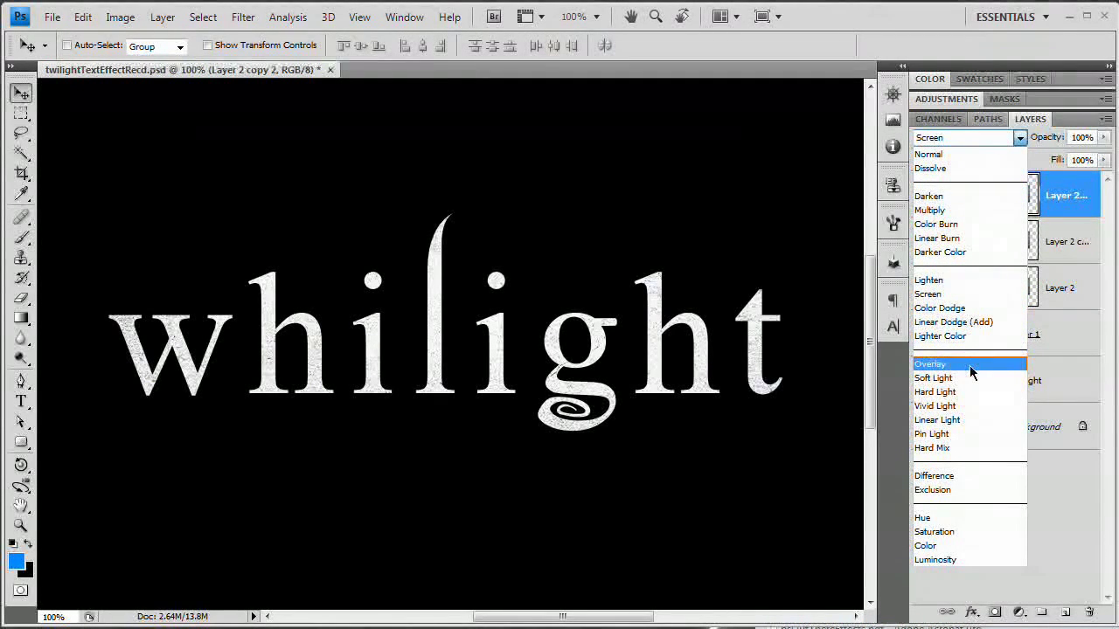
left_click(968, 364)
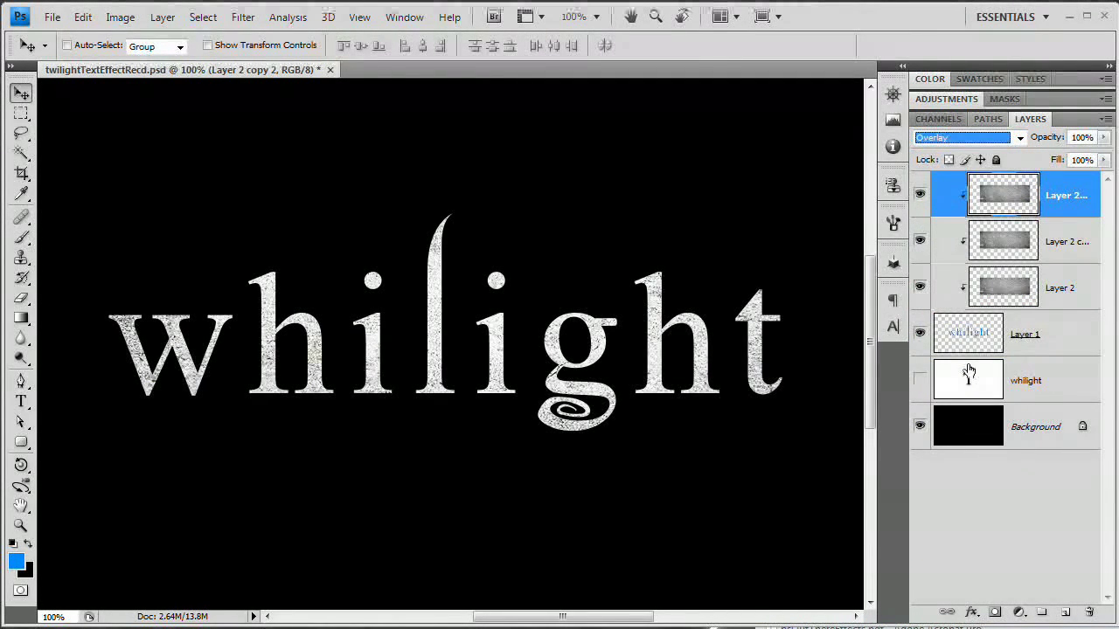
Lower the opacity of the Screen texture copy to 31%
left_click(1002, 245)
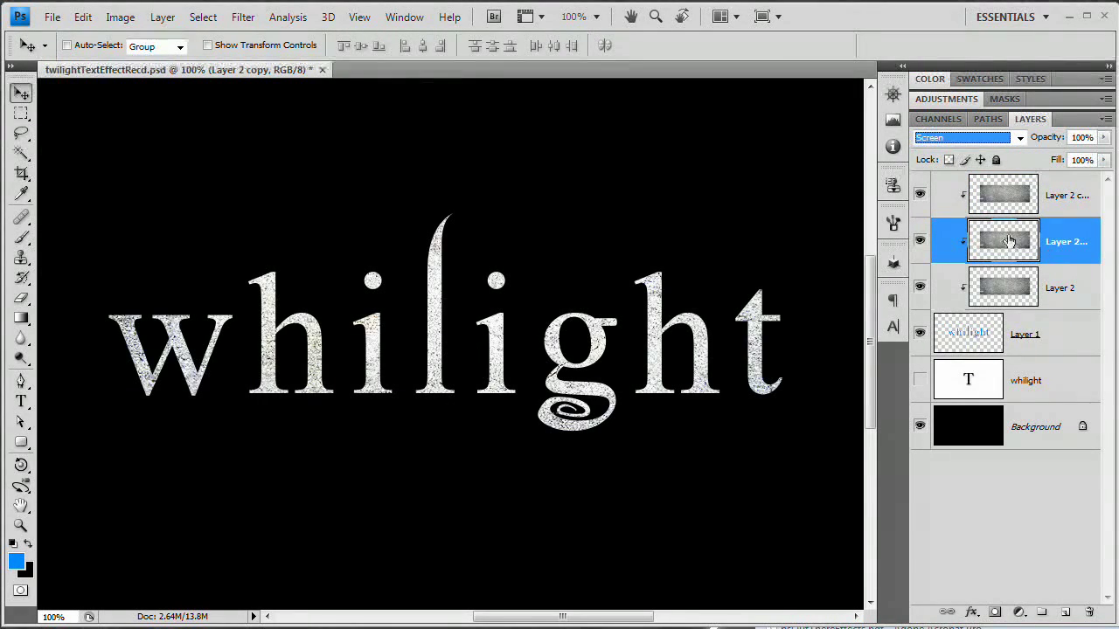
left_click_drag(1056, 137, 996, 139)
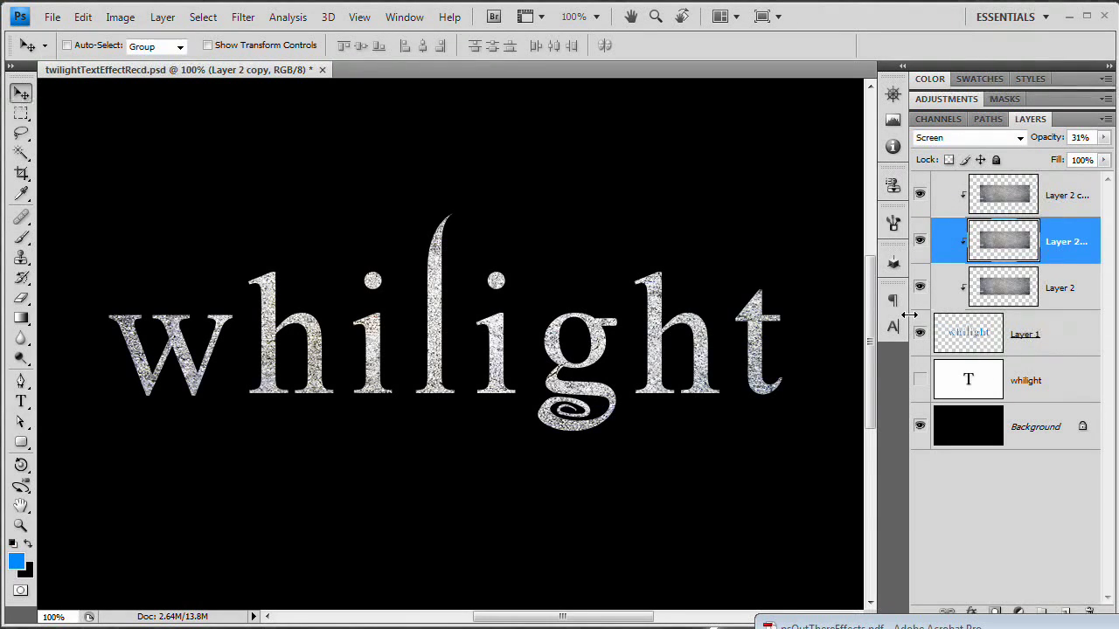
Add a new empty layer above the topmost clipped texture copy and deselect the textTemp path
left_click(990, 124)
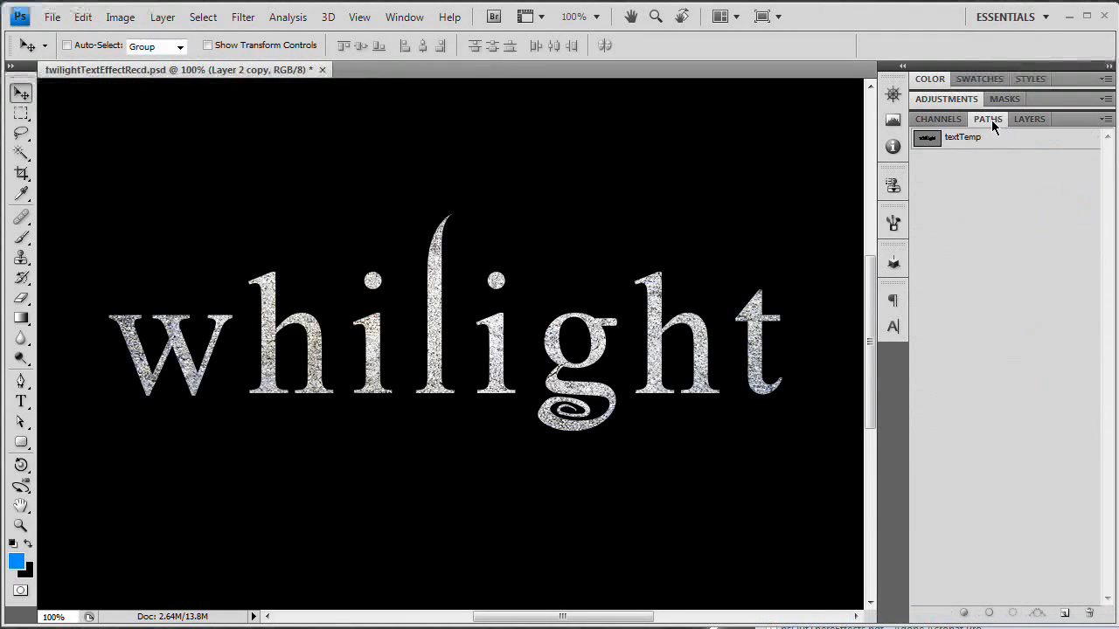
left_click(975, 147)
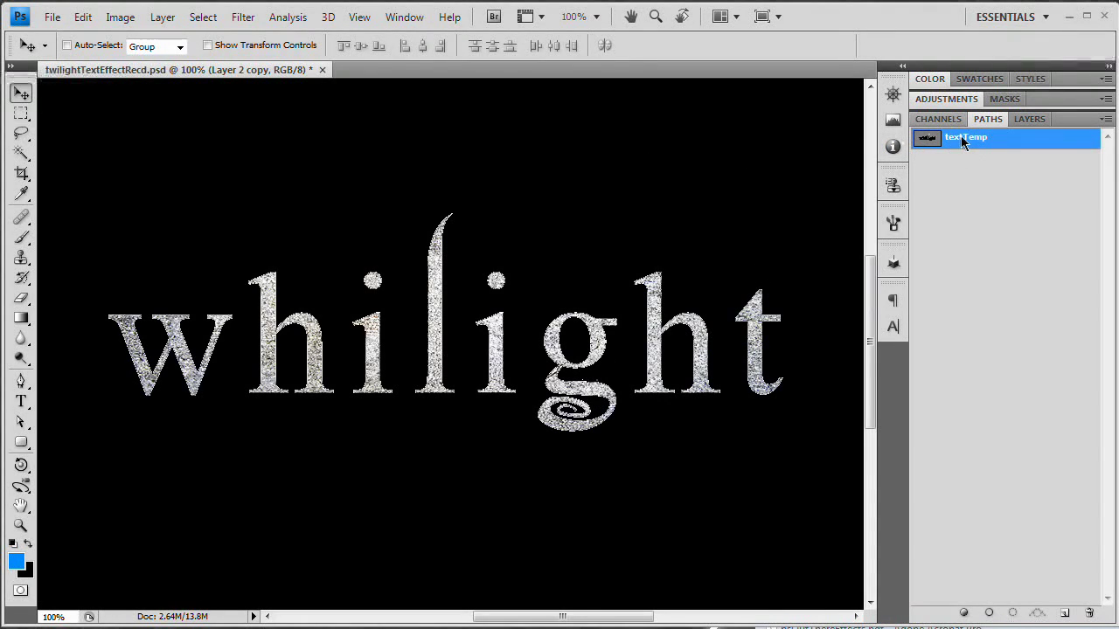
left_click(1025, 120)
left_click(1004, 197)
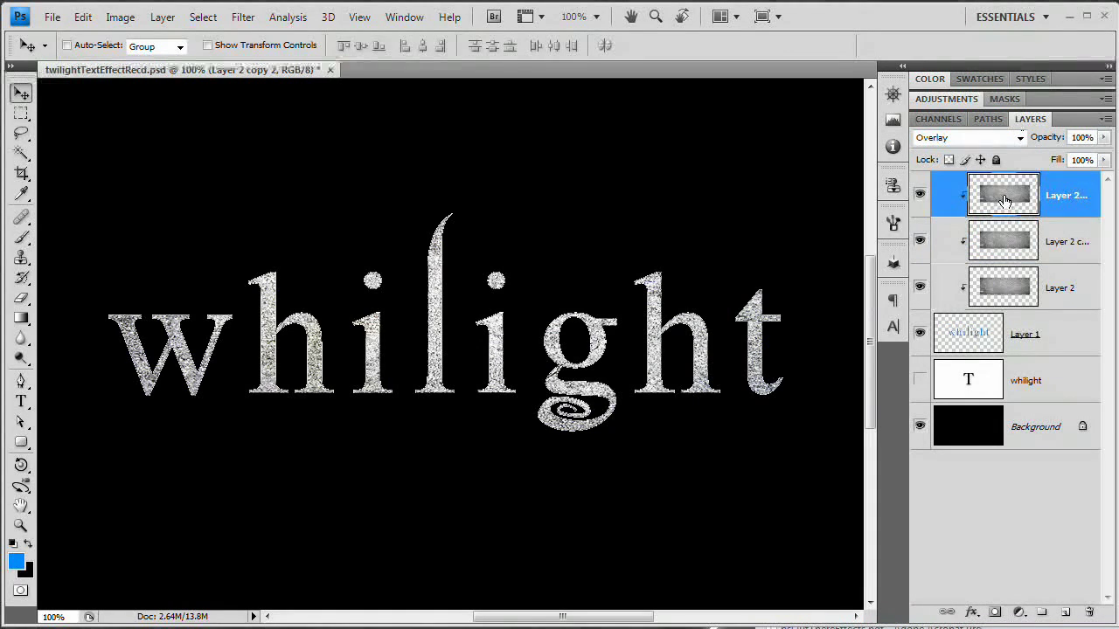
left_click(1065, 613)
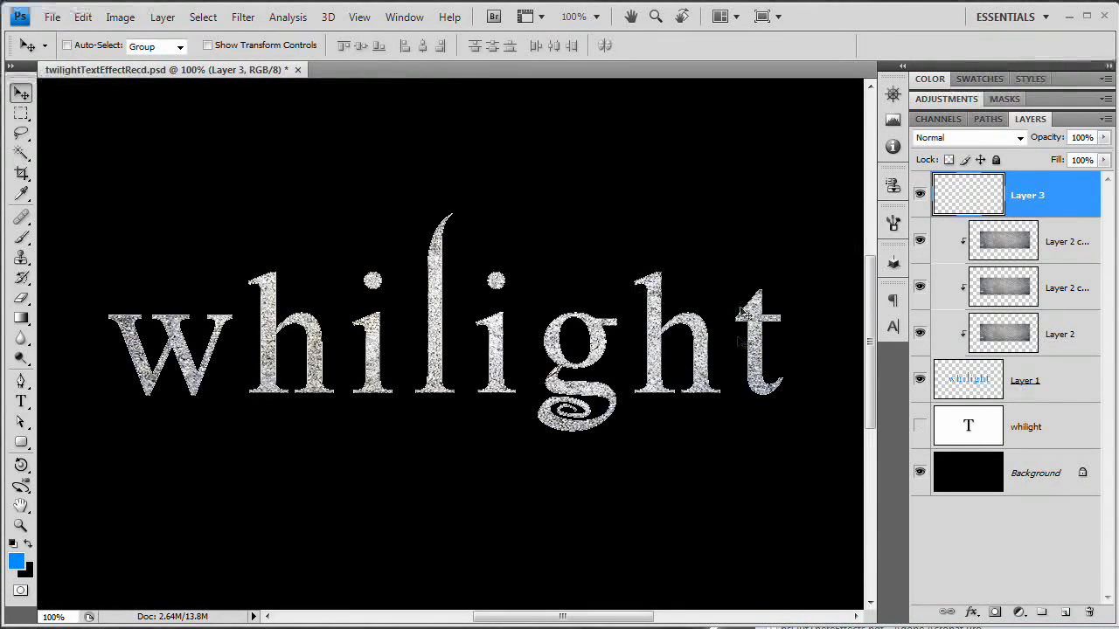
left_click(989, 119)
left_click(979, 275)
left_click(1030, 119)
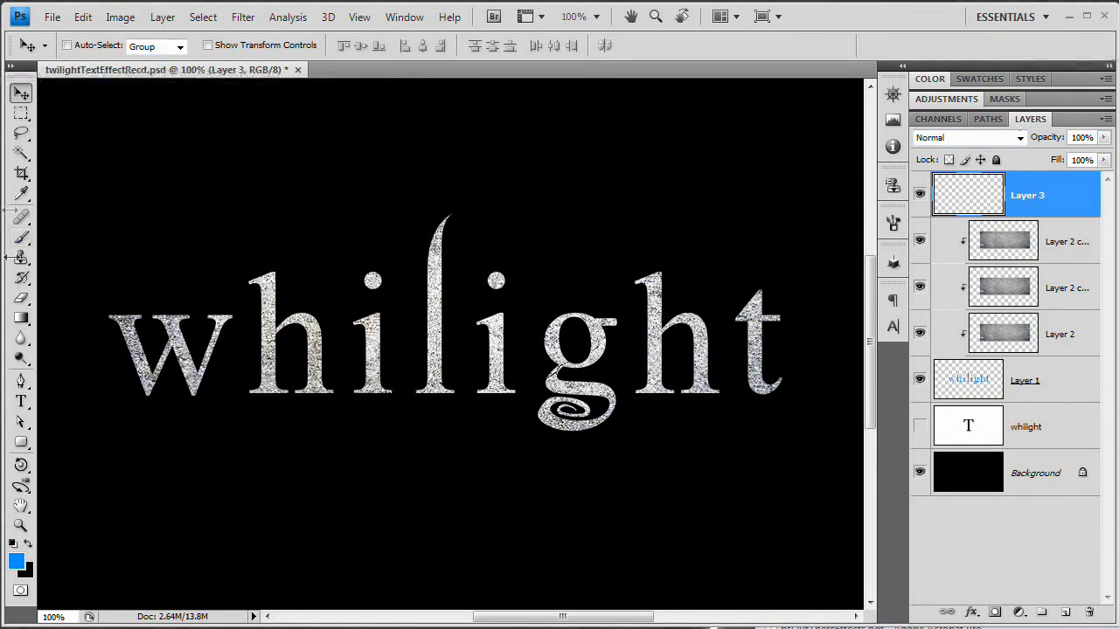
Choose the Line tool with a 1 px weight and set it to draw paths
left_click(22, 443)
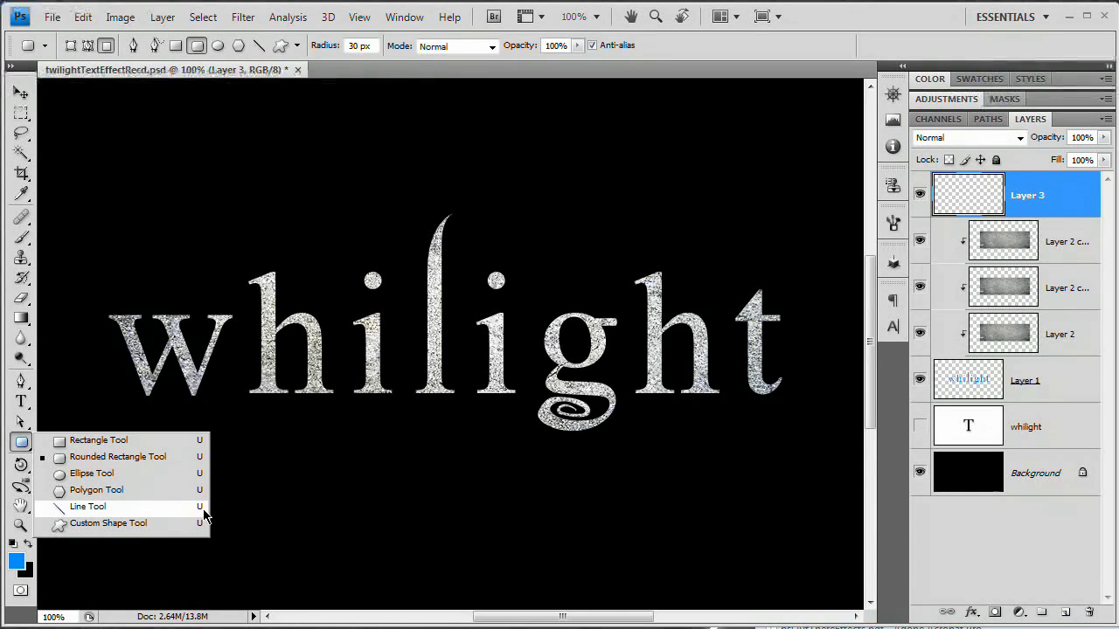
left_click(148, 507)
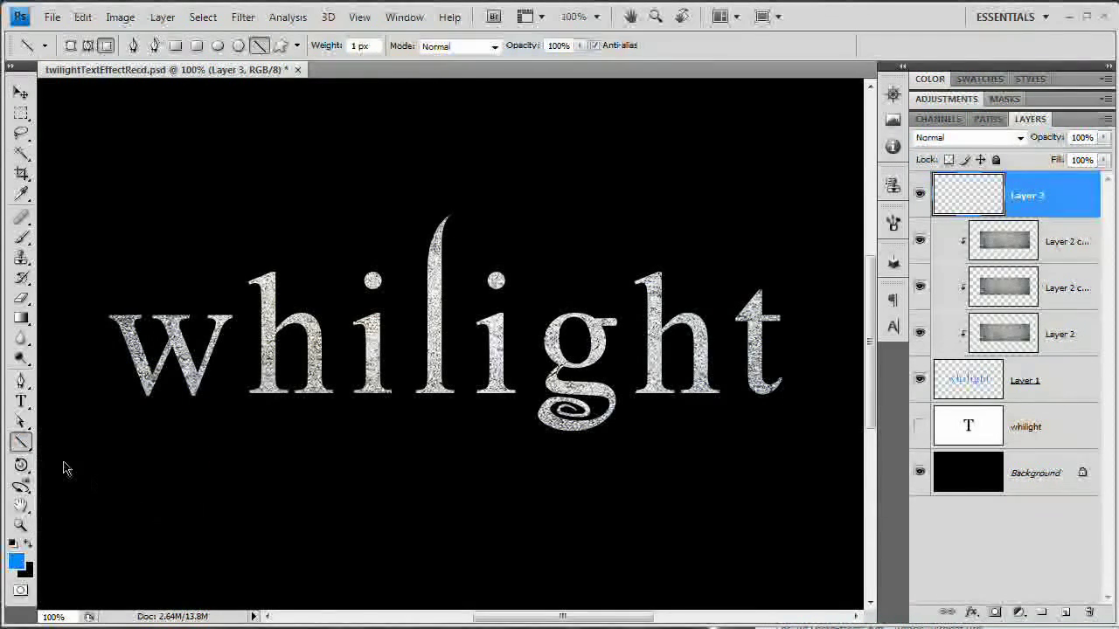
left_click(356, 46)
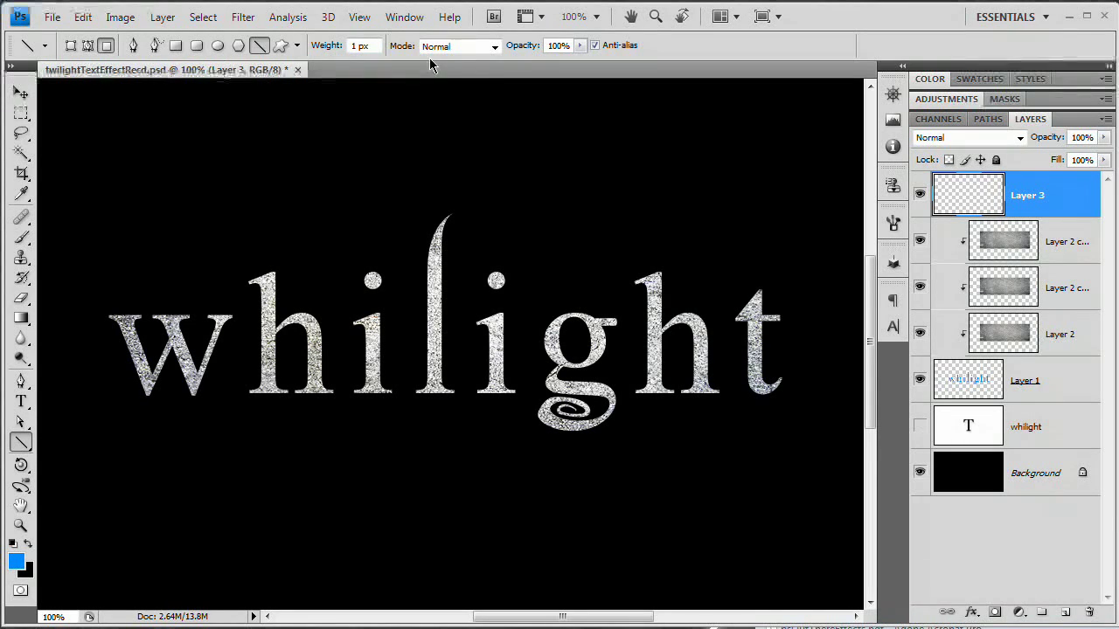
left_click(89, 46)
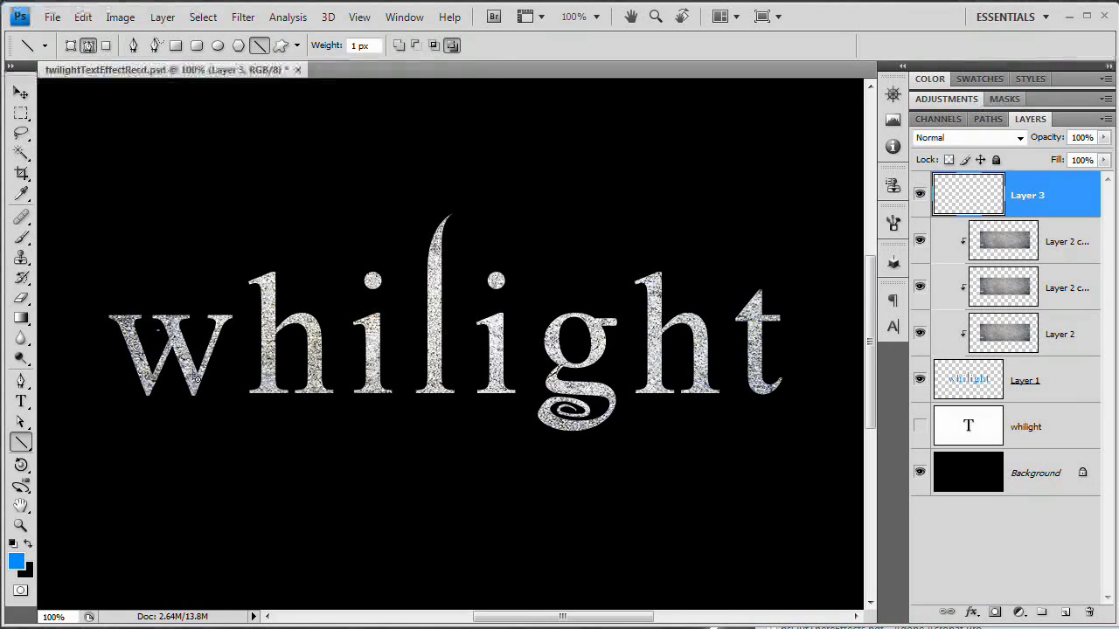
Draw a horizontal path line along the baseline from just before the w to the first h
left_click_drag(196, 378, 283, 398)
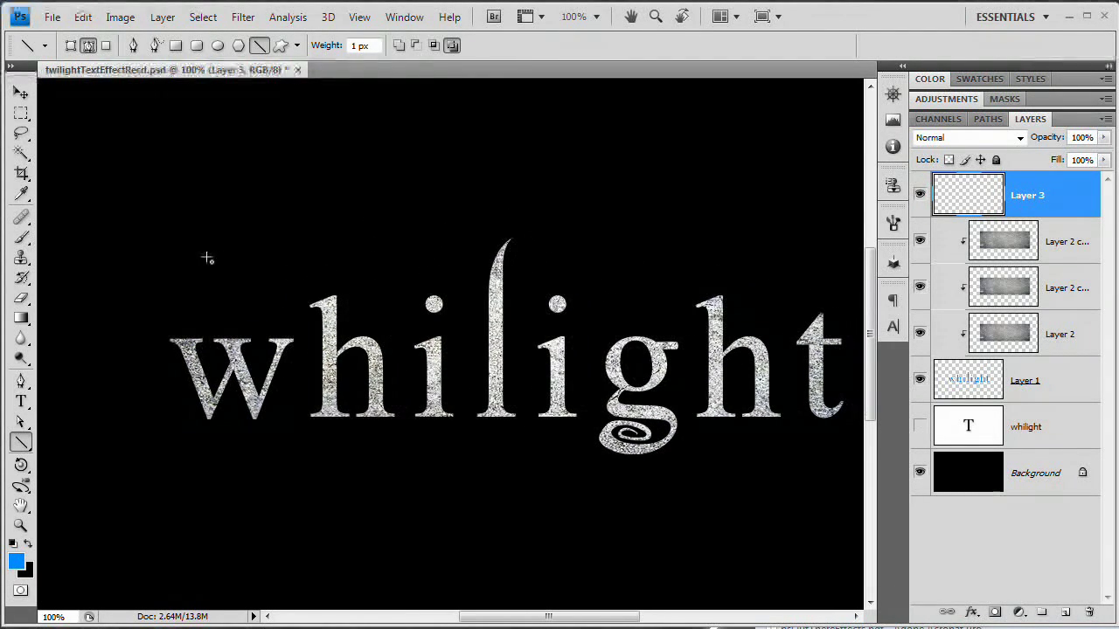
left_click_drag(287, 312, 349, 362)
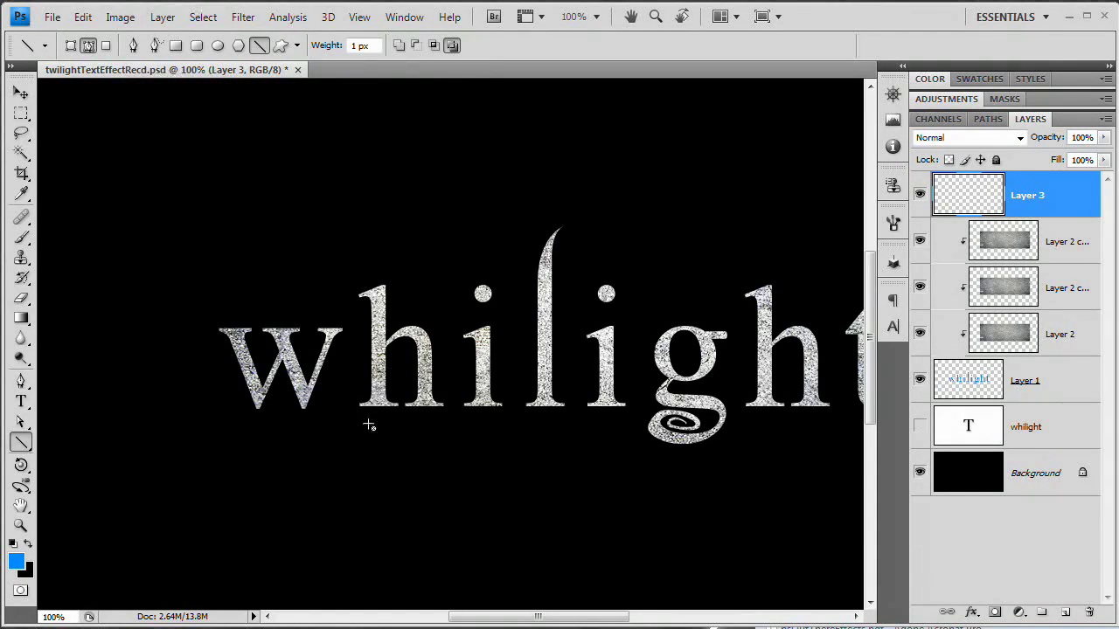
left_click_drag(253, 443, 406, 406)
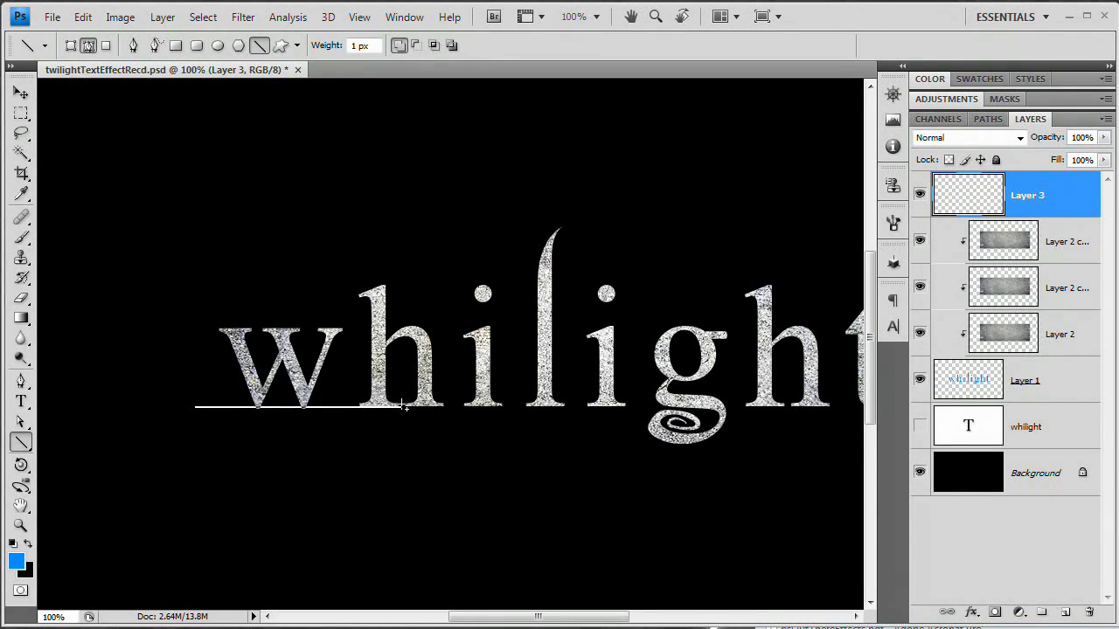
key("shift+alt")
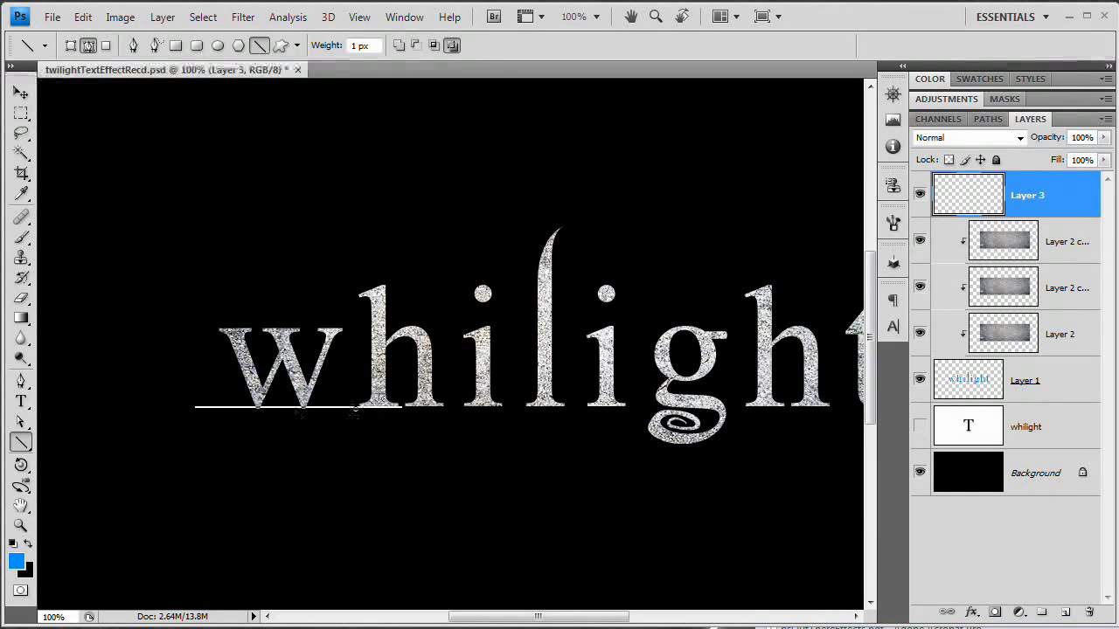
left_click(988, 119)
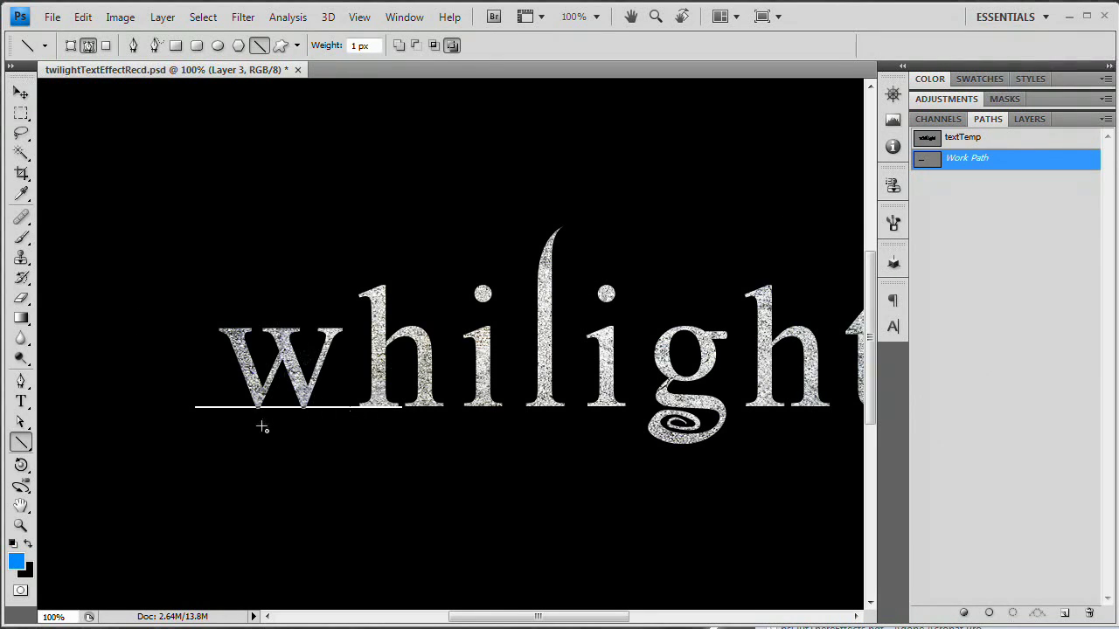
Add vertical path lines below the w's two points and above the first h, plus a horizontal line along the w's top edge
key("shift")
mouse_move(258, 407)
left_mouse_down()
mouse_move(254, 512)
mouse_move(252, 489)
left_mouse_up()
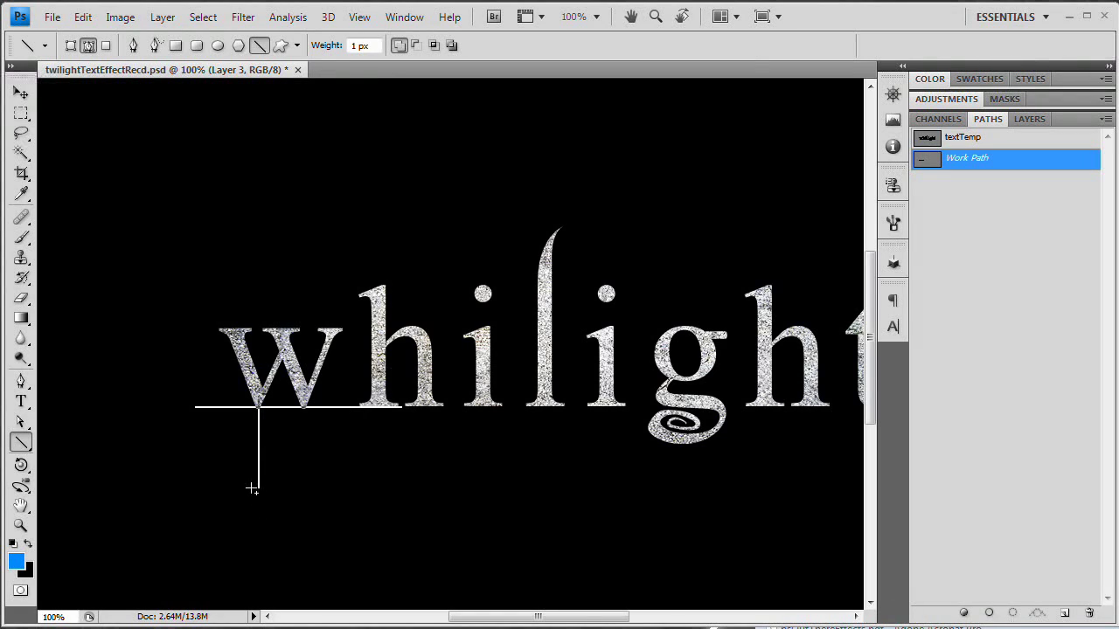
key("shift")
mouse_move(205, 324)
left_mouse_down()
mouse_move(330, 320)
mouse_move(335, 338)
mouse_move(390, 233)
mouse_move(385, 212)
left_mouse_up()
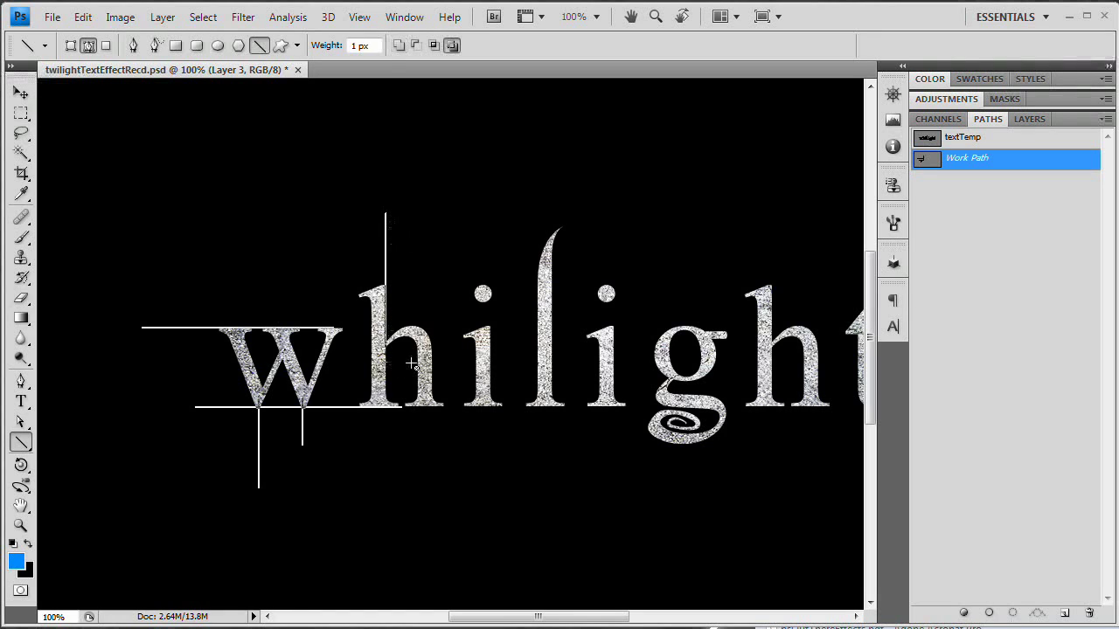
Add a horizontal path line along the baseline from the first h to the l and a short one across the h's shoulder
key("shift")
left_click_drag(426, 408, 542, 407)
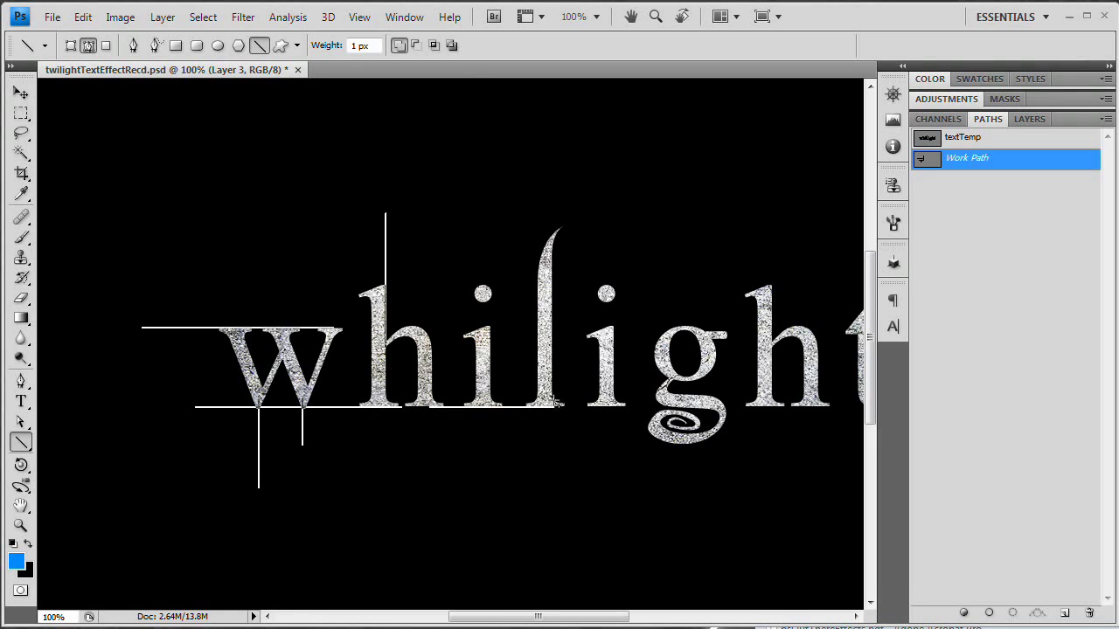
left_click_drag(556, 409, 562, 408)
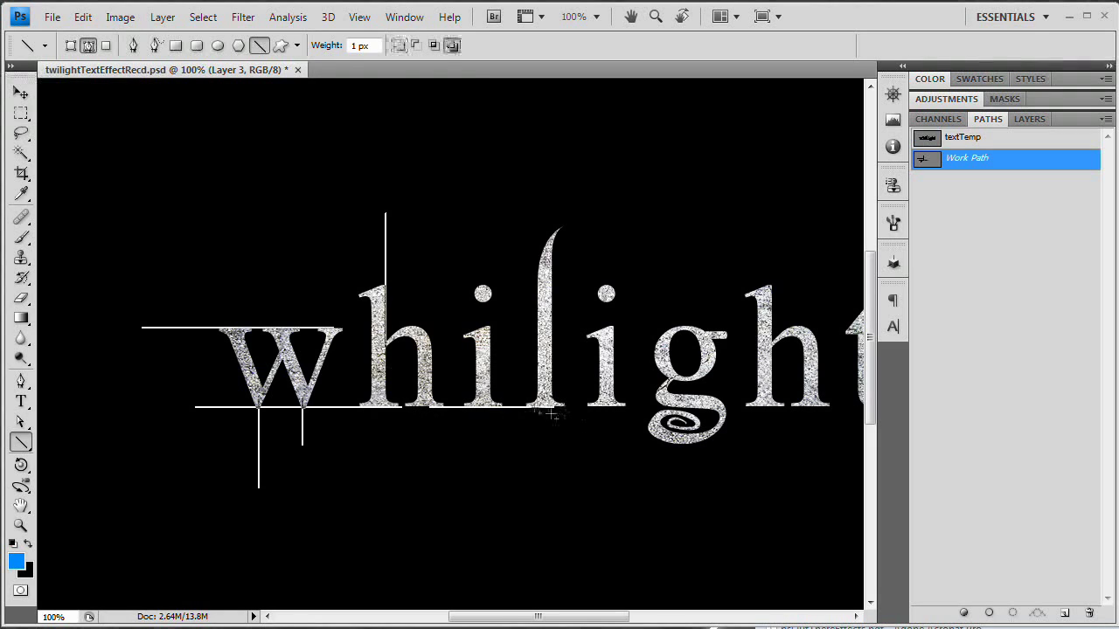
key("shift")
left_click_drag(461, 324, 454, 326)
Add a vertical path line rising along the l's left edge and a short one below the first i
key("shift")
left_click_drag(535, 330, 537, 186)
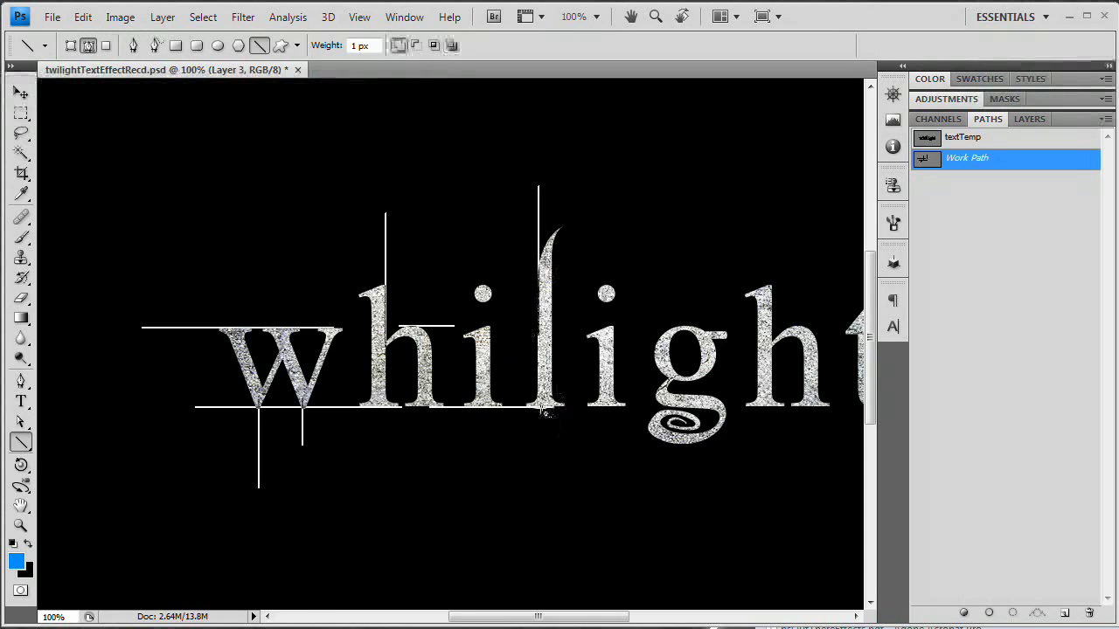
mouse_move(498, 409)
left_mouse_down()
mouse_move(495, 399)
mouse_move(487, 465)
mouse_move(486, 440)
left_mouse_up()
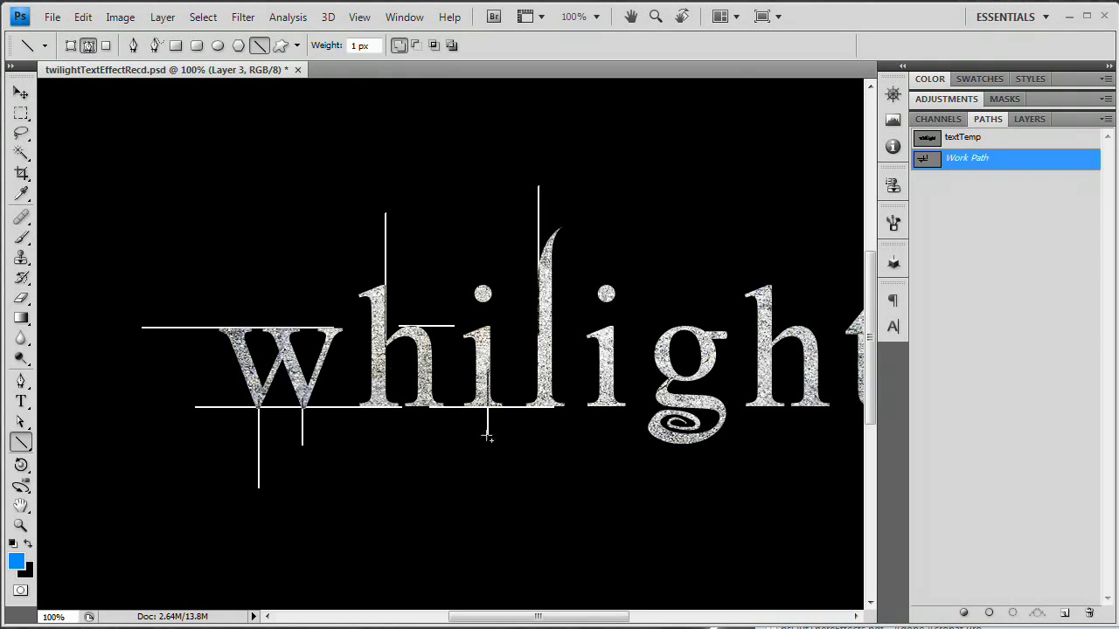
left_click_drag(489, 437, 496, 387)
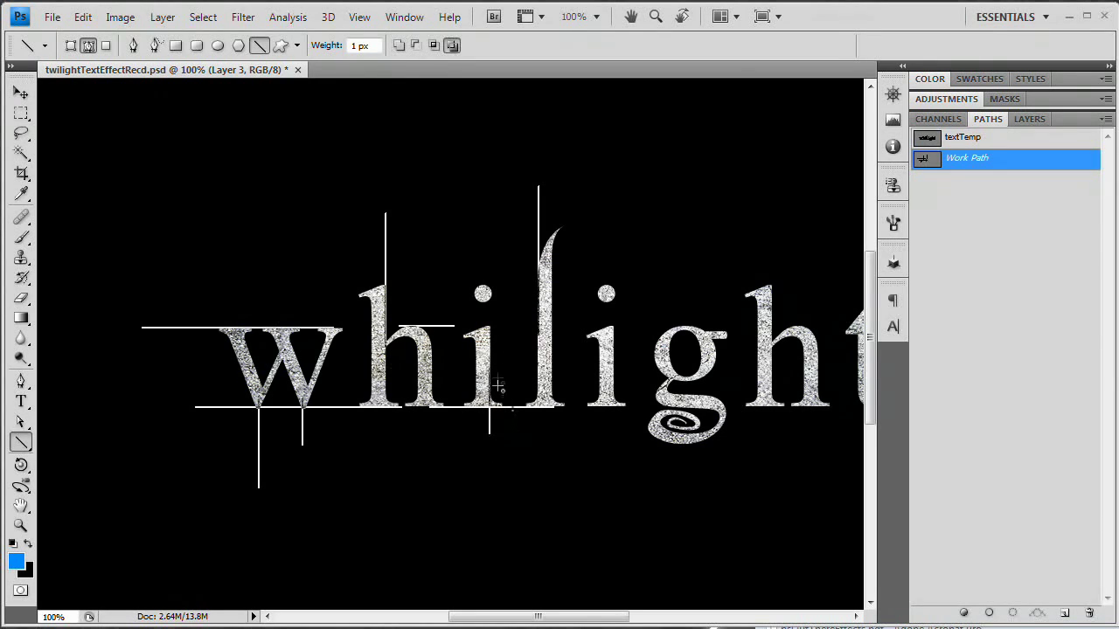
Add horizontal path lines from the l across the top of the g and along the baseline from the second i to the second h
scroll(550, 418, "right", 2)
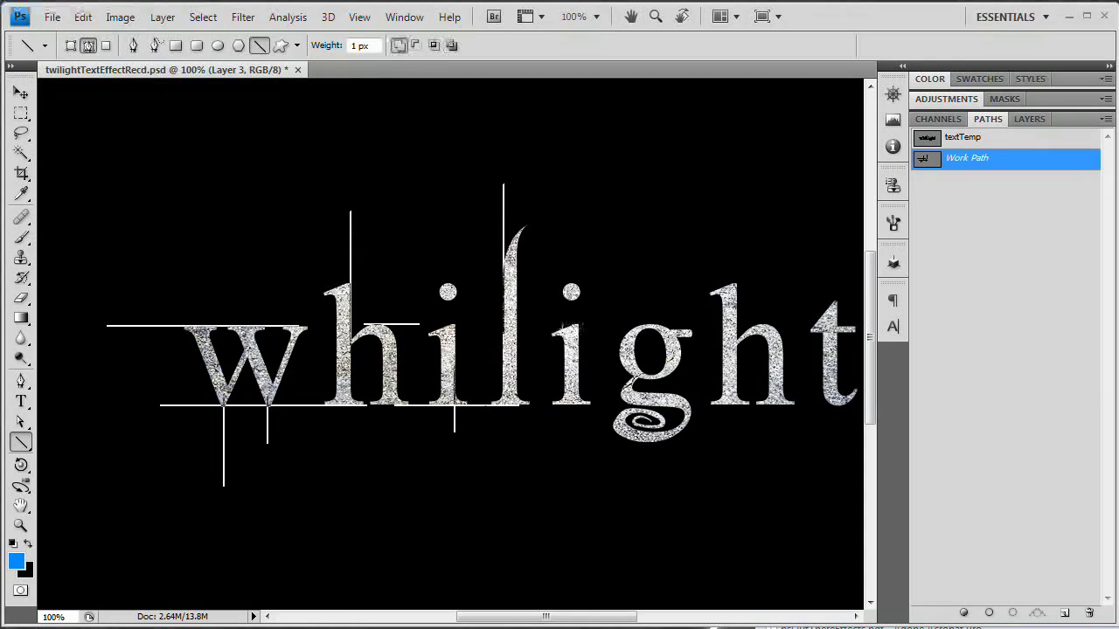
left_click_drag(606, 322, 670, 324)
left_click_drag(670, 325, 693, 326)
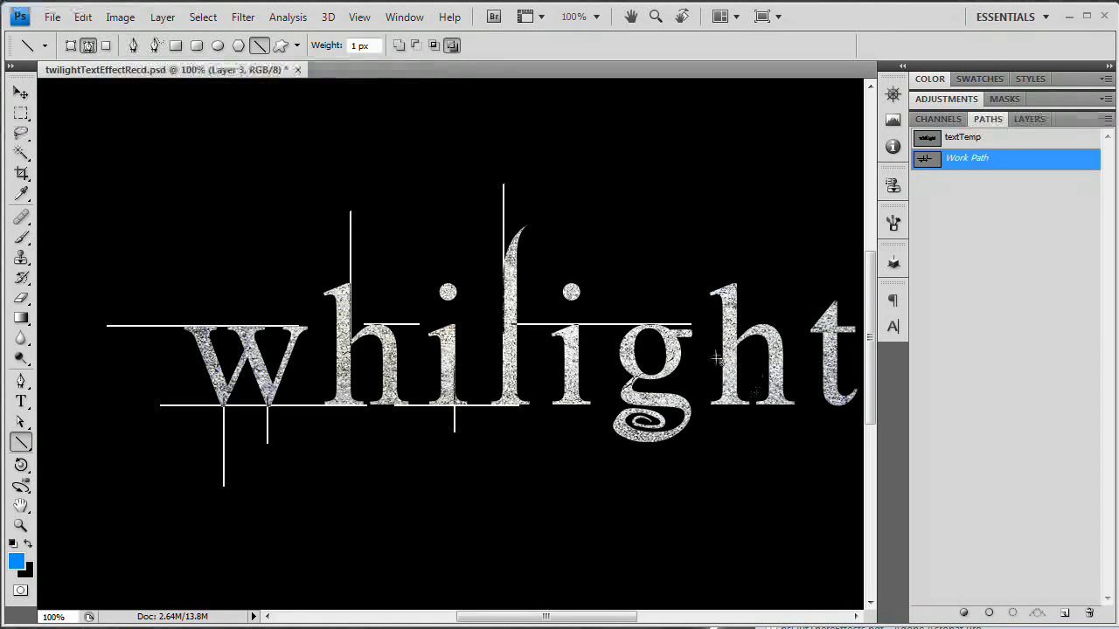
key("shift")
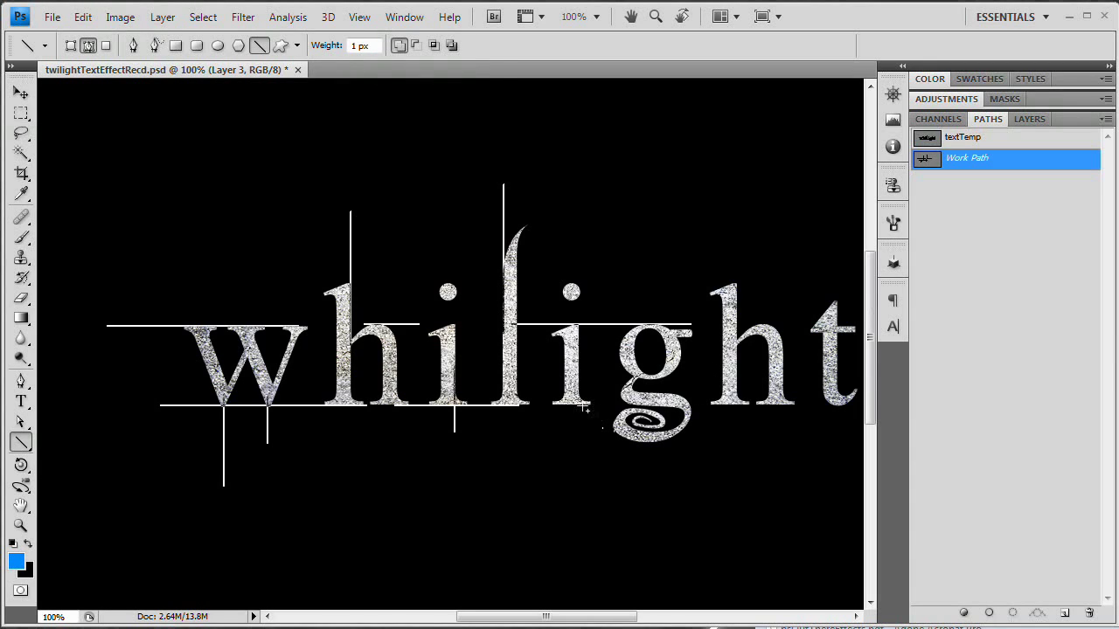
left_click_drag(683, 403, 752, 411)
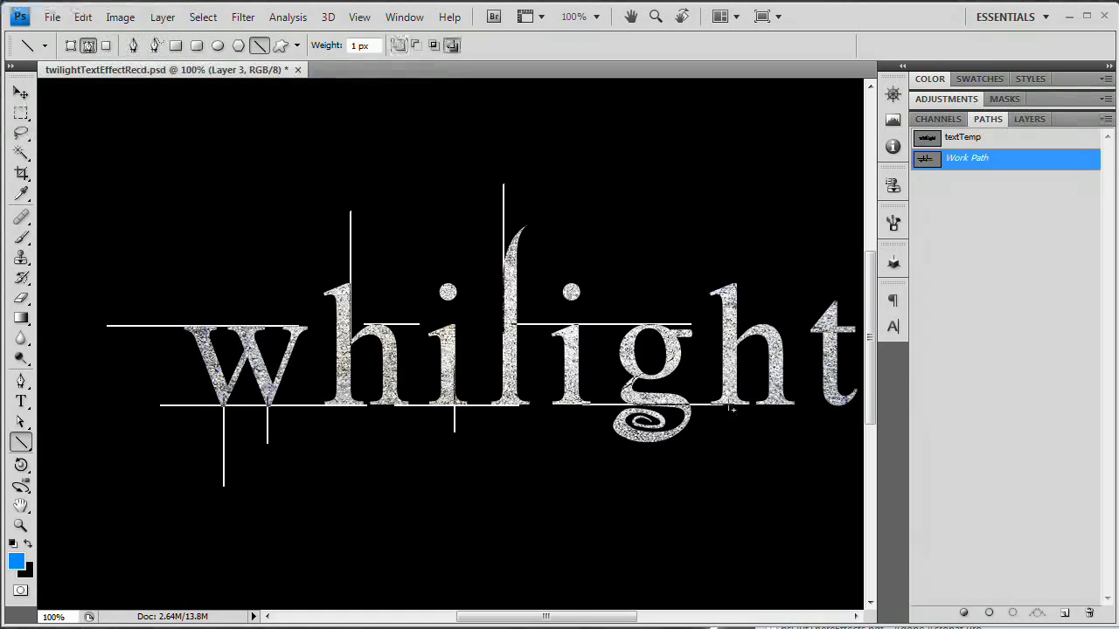
Add a vertical path line through the second h's stem and a horizontal one from its shoulder past the t's crossbar
left_click_drag(718, 254, 732, 441)
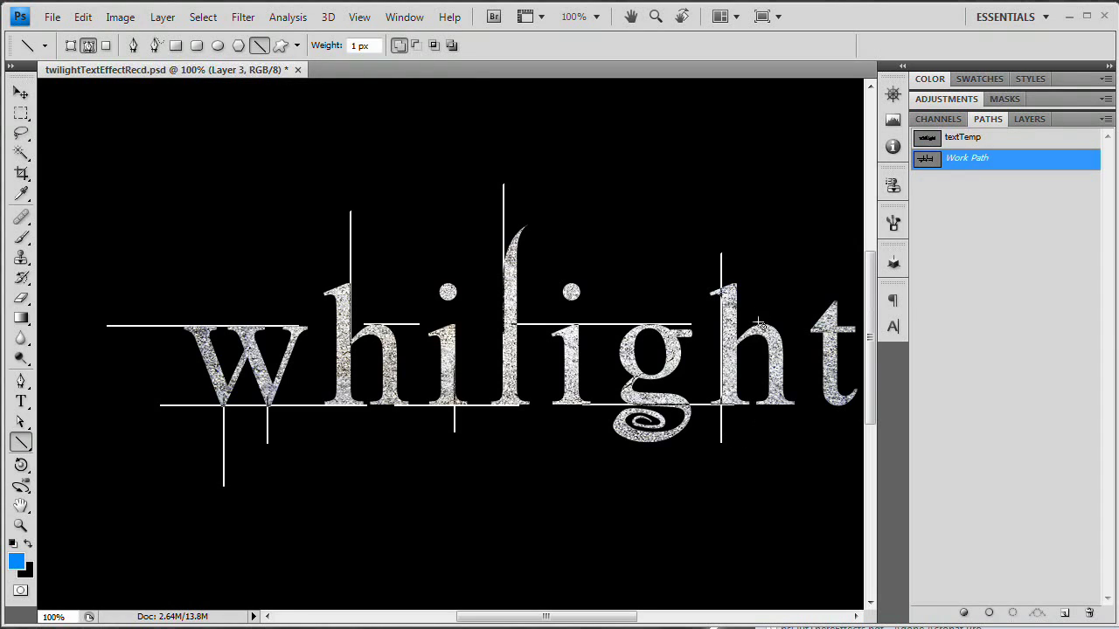
left_click_drag(749, 325, 838, 337)
left_click_drag(870, 339, 787, 338)
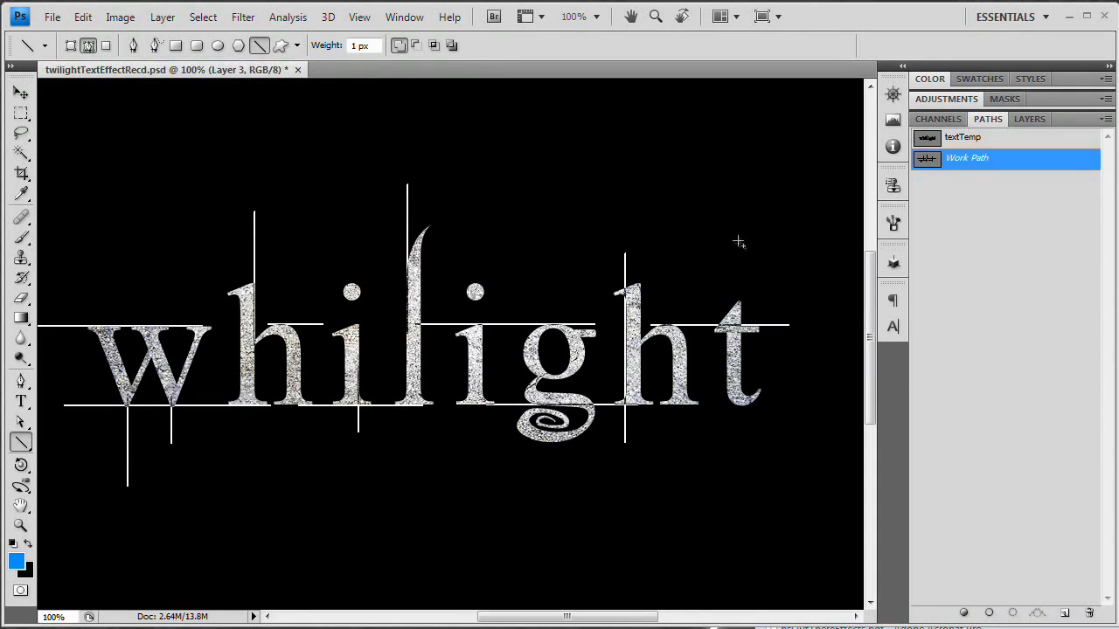
Add a vertical path line through the t and a horizontal one along the baseline from the second h past the t
left_click_drag(742, 278, 741, 437)
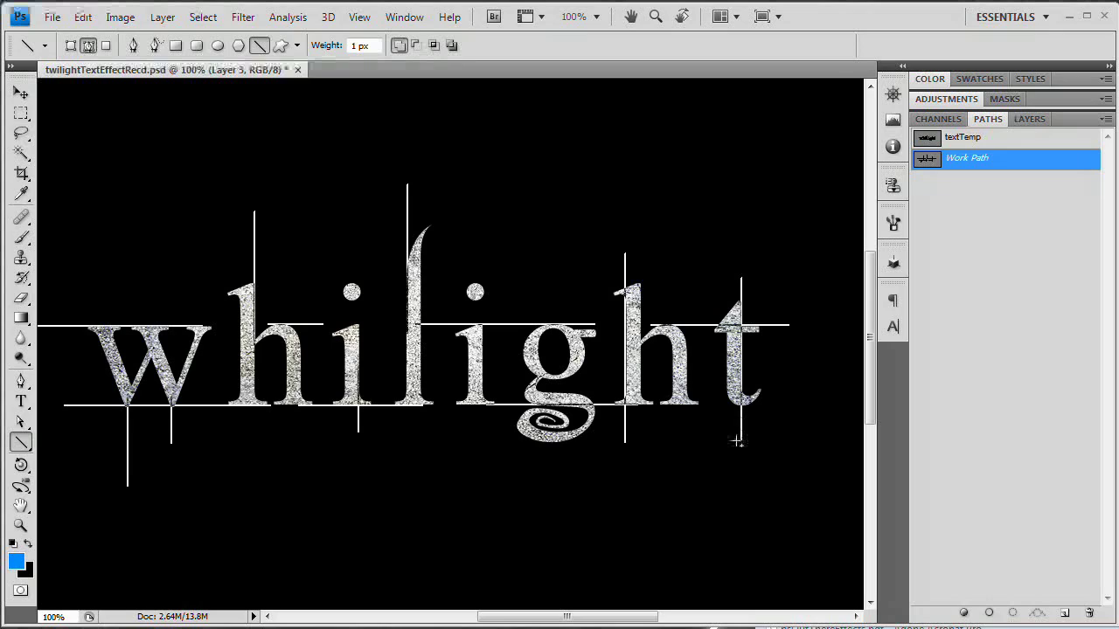
left_click_drag(680, 407, 831, 412)
key("space")
left_click_drag(488, 391, 570, 389)
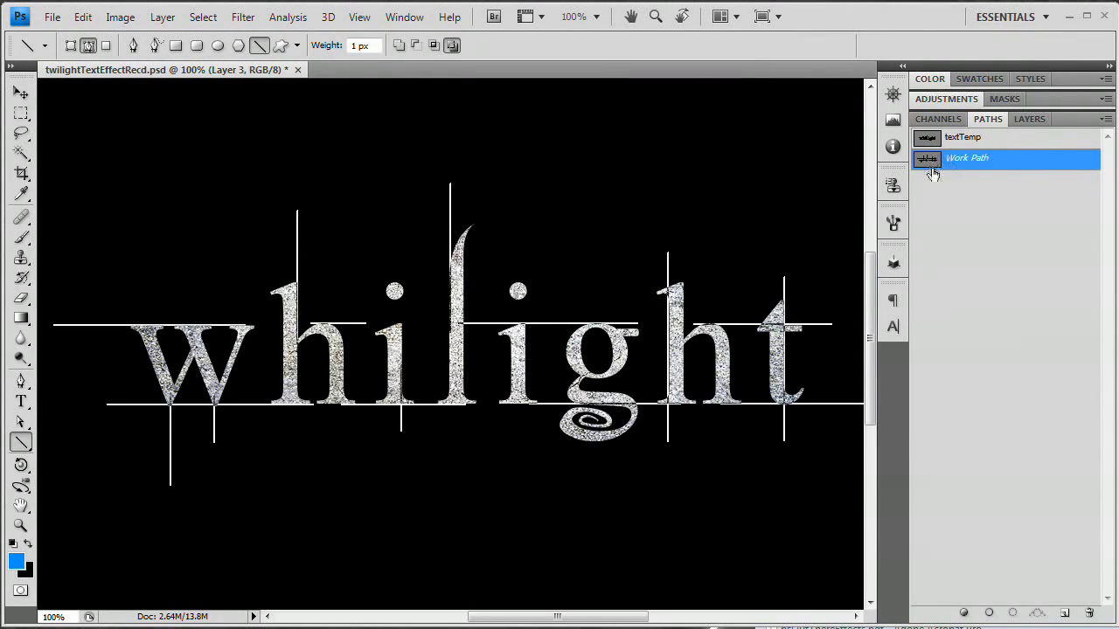
left_click_drag(946, 161, 924, 157)
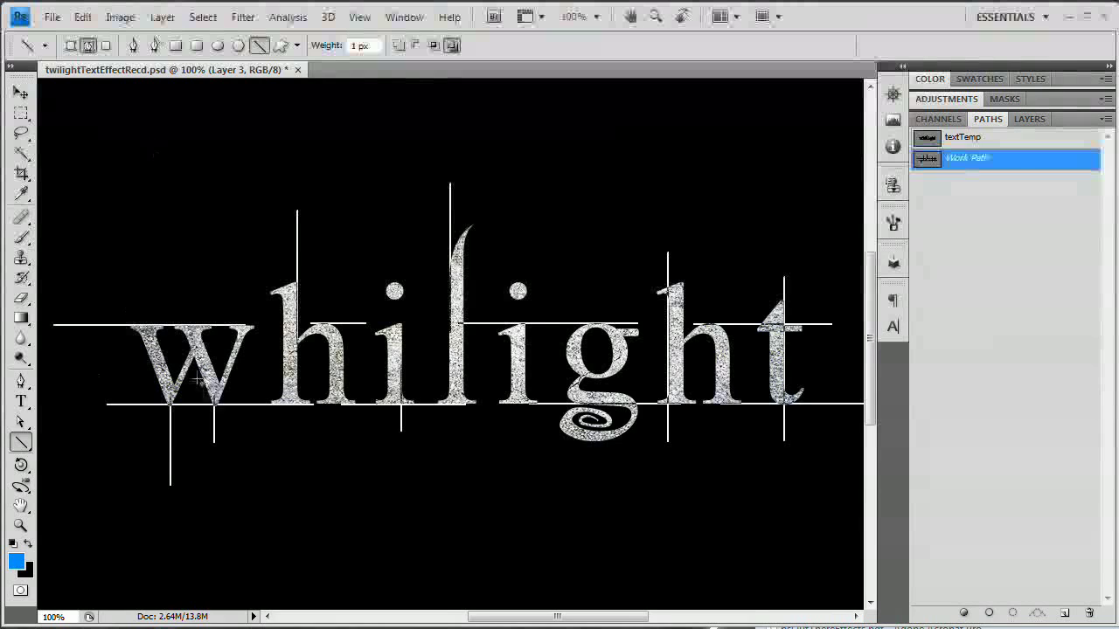
Choose the soft 5 px brush preset for the Brush tool and open its tip shape settings
left_click(22, 238)
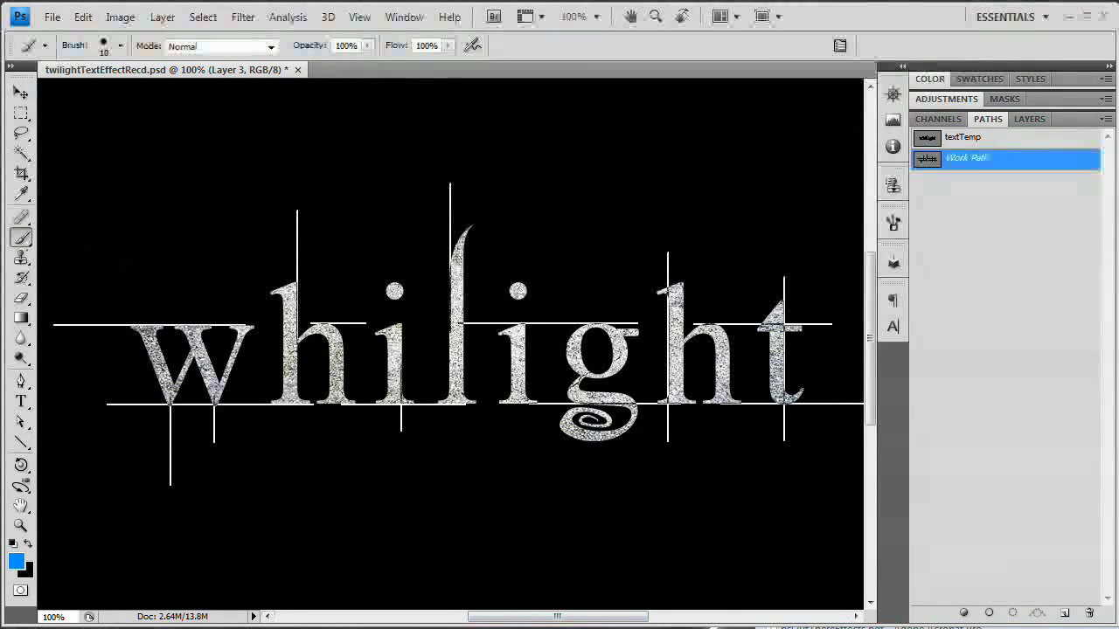
left_click(404, 17)
left_click(452, 173)
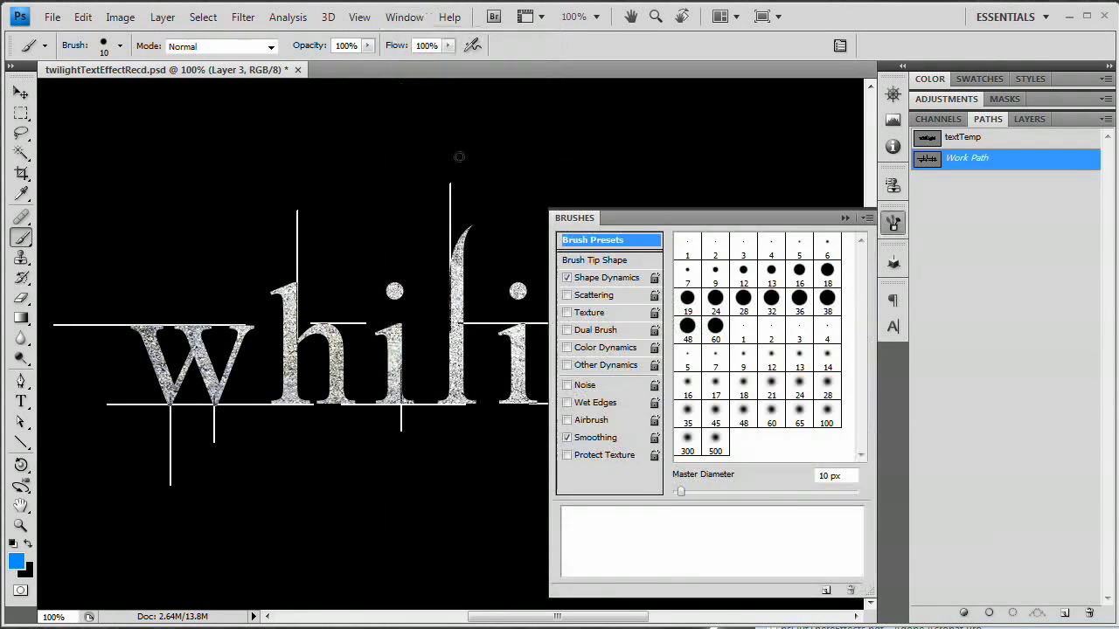
mouse_move(802, 219)
left_mouse_down()
mouse_move(722, 154)
mouse_move(724, 131)
left_mouse_up()
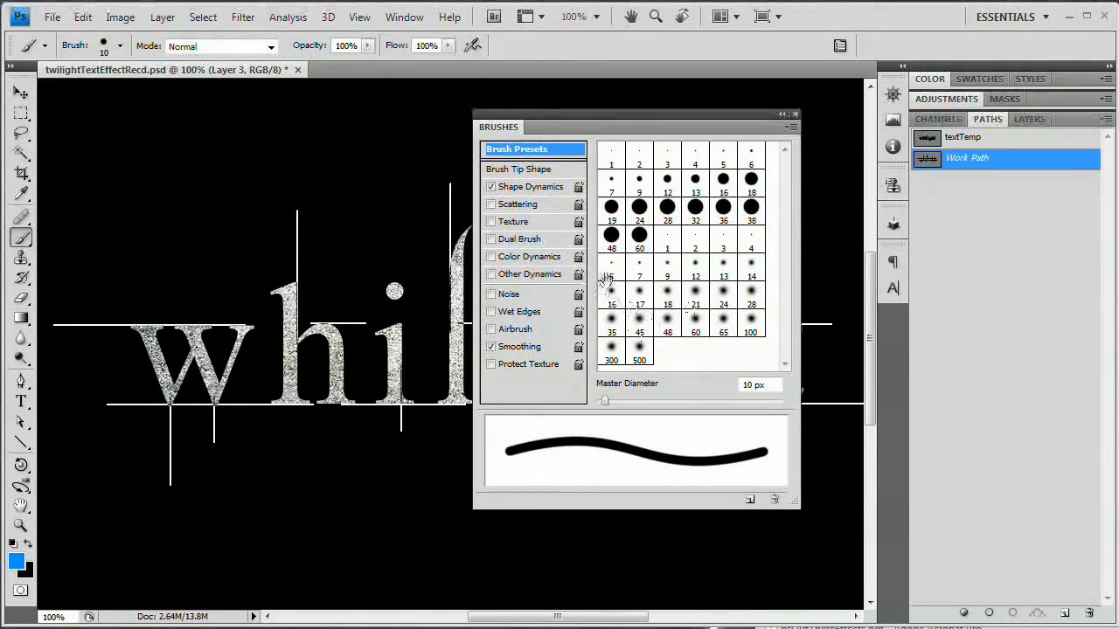
left_click(613, 270)
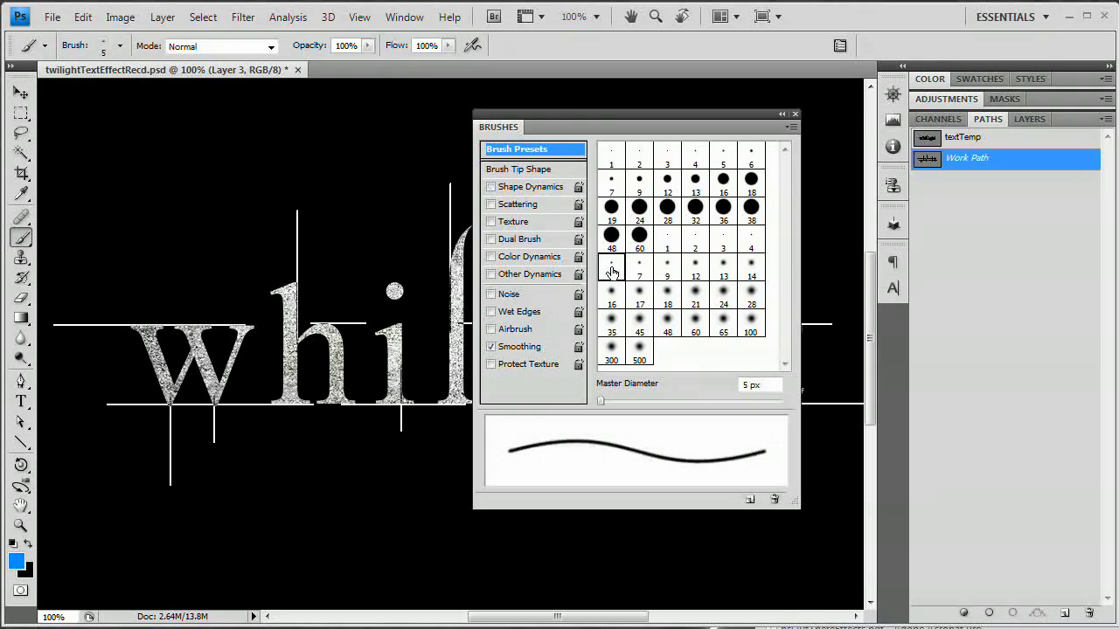
left_click(519, 173)
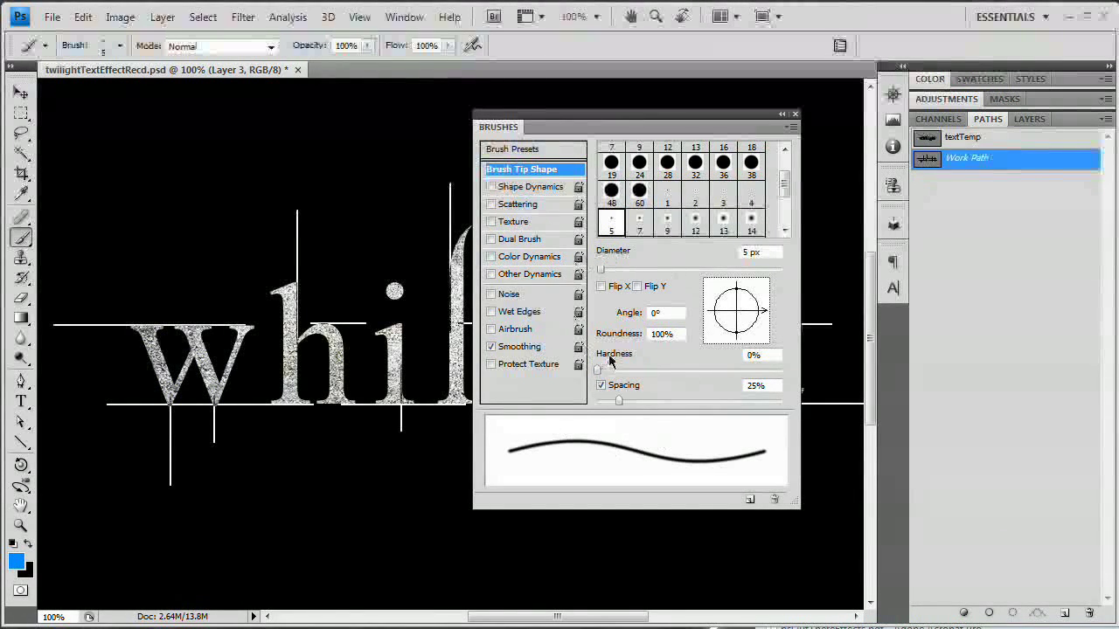
Enable Shape Dynamics for the brush with size, angle and roundness jitter at 100% and size control set to Fade at 200
left_click(491, 187)
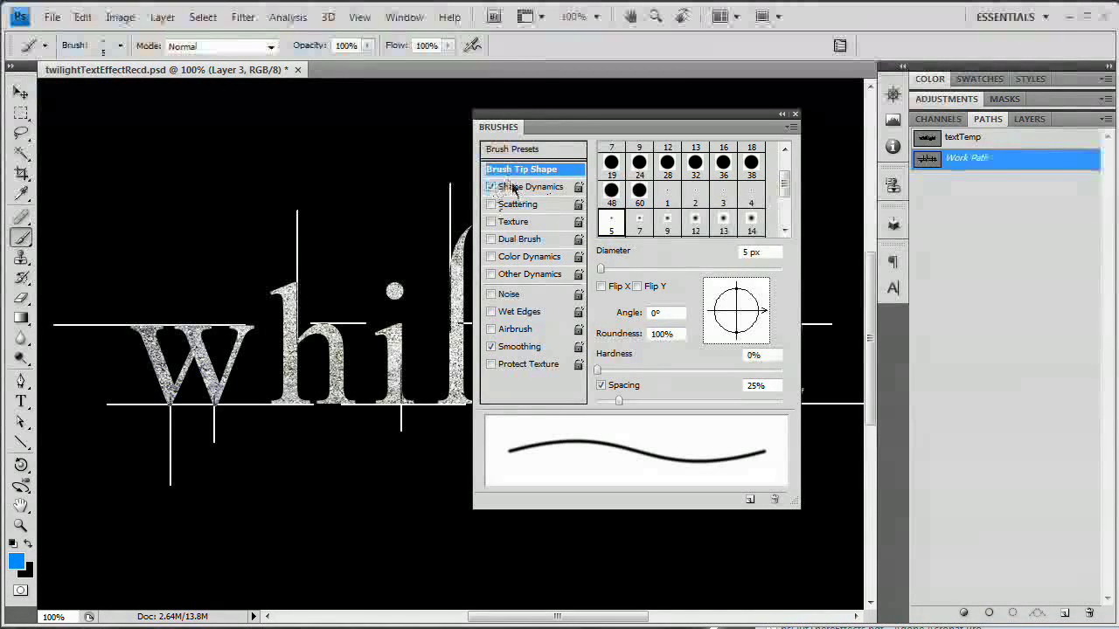
left_click(514, 187)
left_click_drag(598, 165, 787, 166)
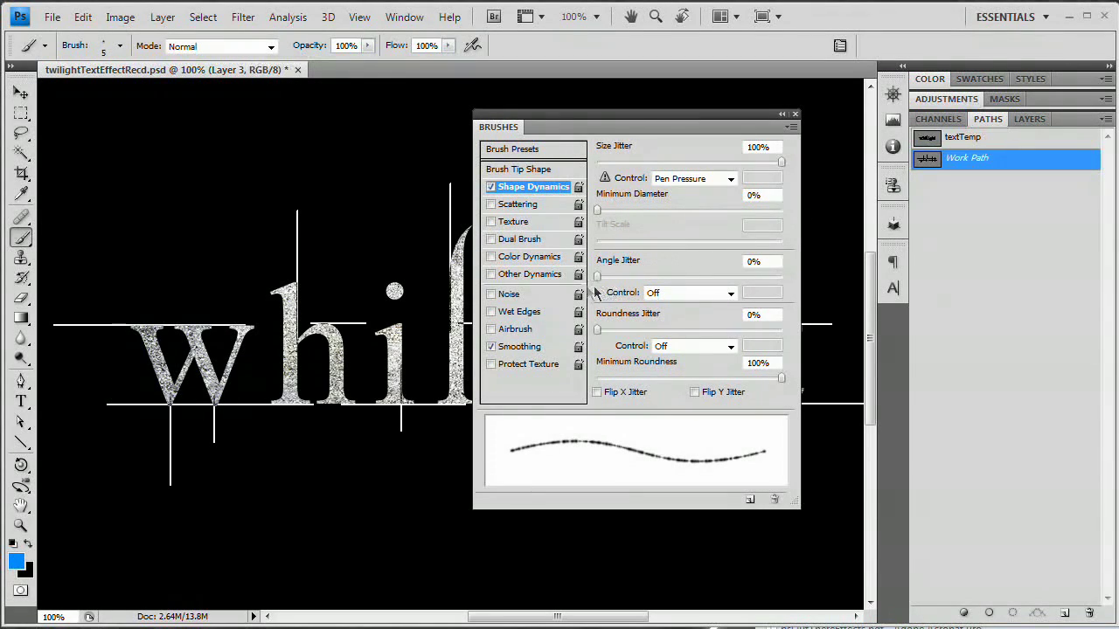
left_click_drag(597, 277, 785, 288)
left_click_drag(598, 330, 809, 320)
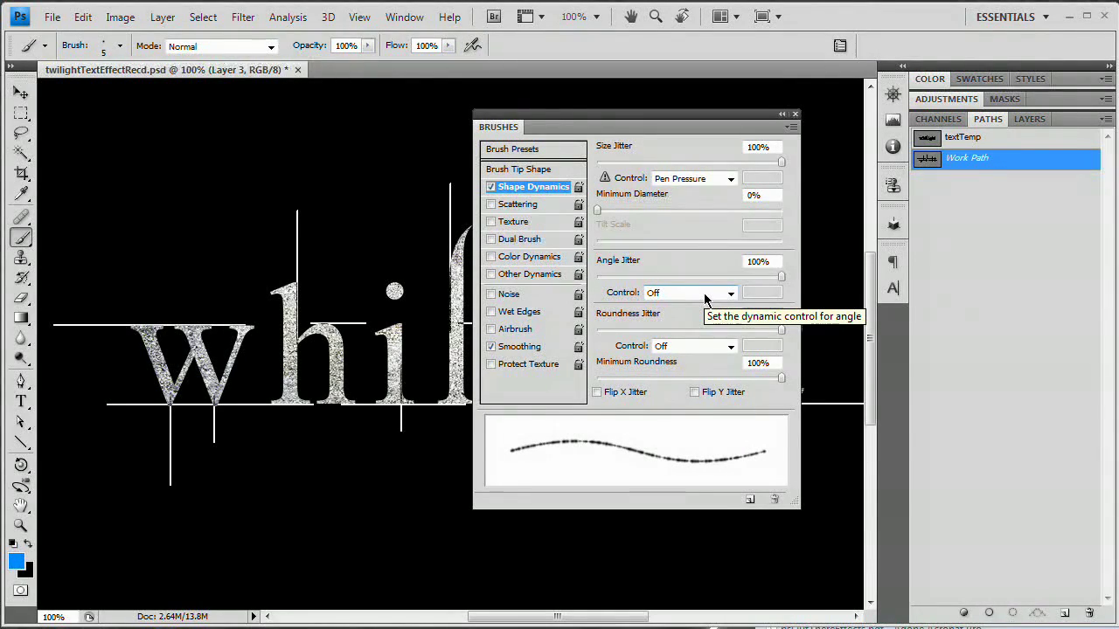
left_click(707, 178)
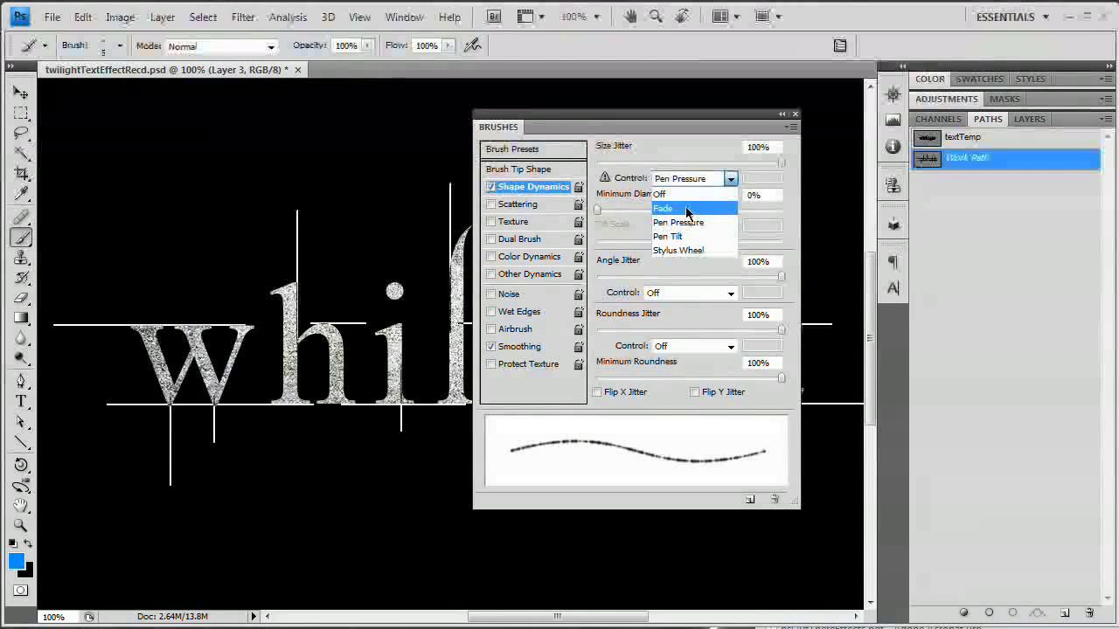
left_click(689, 209)
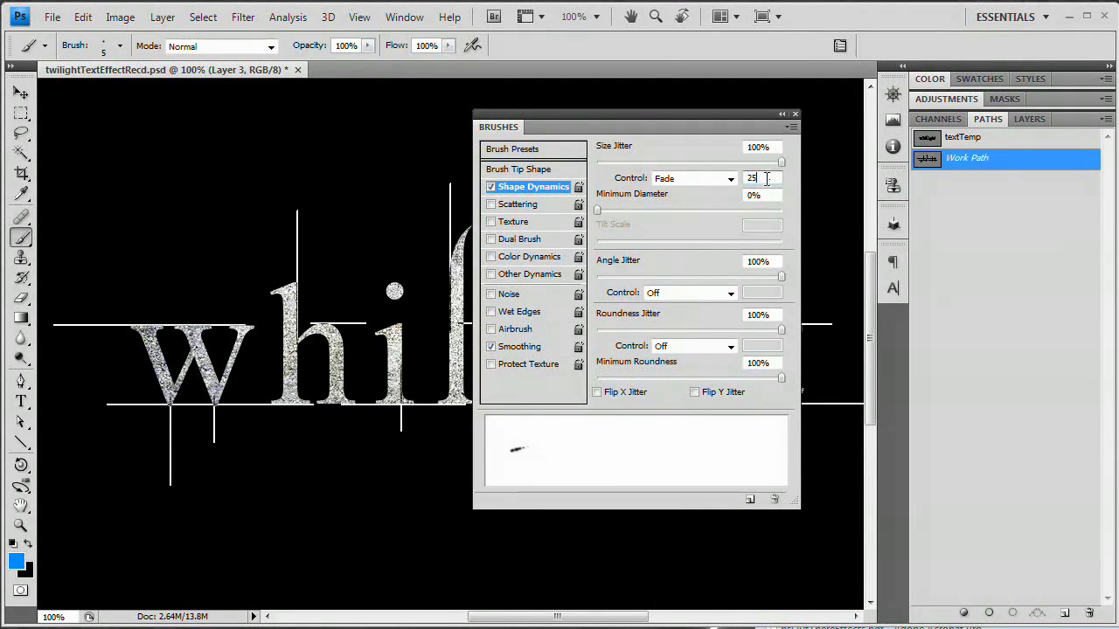
type("200")
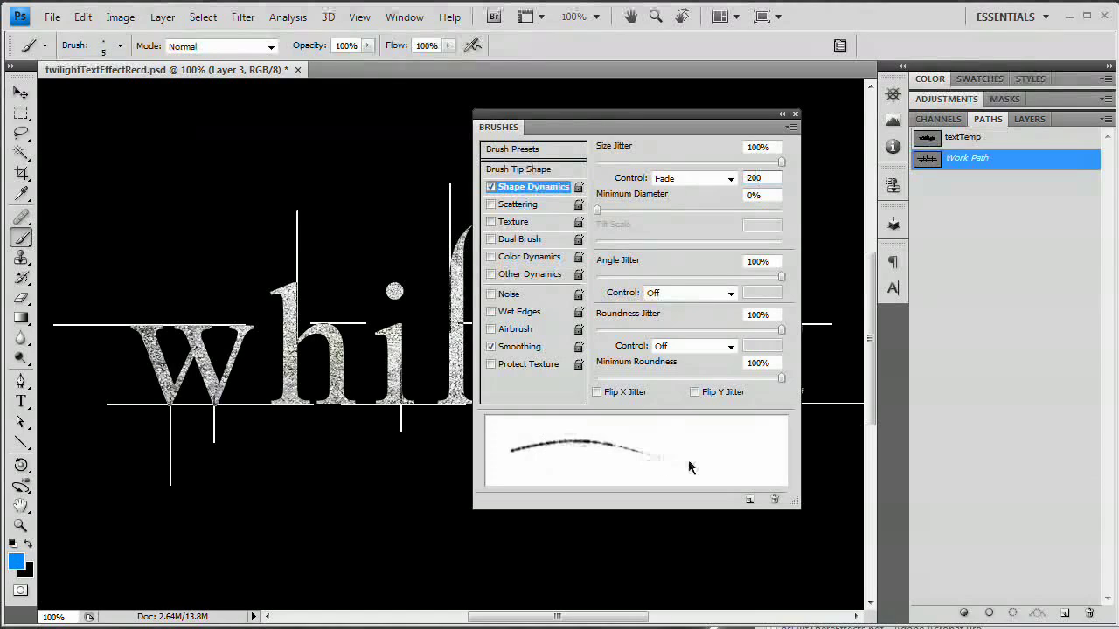
Enable brush Scattering with scatter at 66% and count jitter at 61%, and collapse the brush settings
left_click(499, 206)
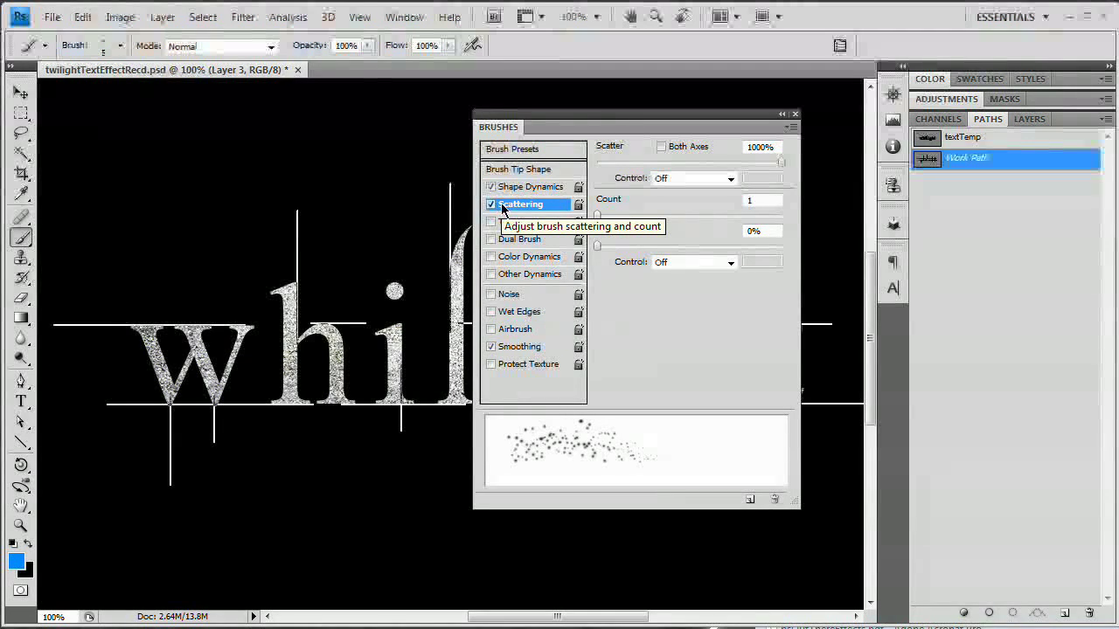
left_click_drag(778, 163, 614, 174)
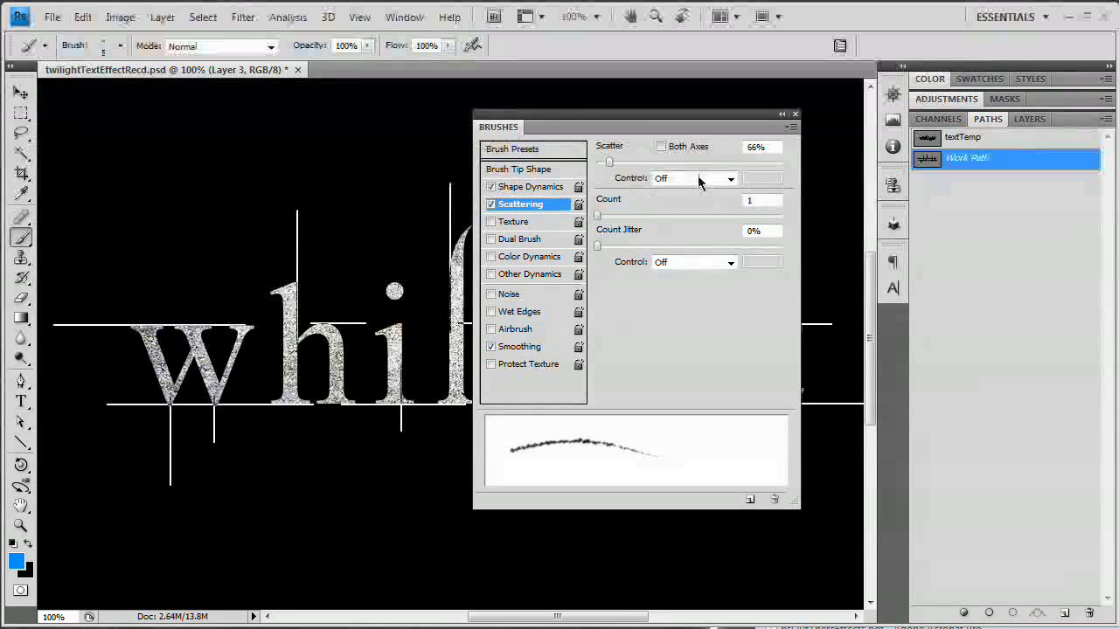
mouse_move(607, 248)
left_mouse_down()
mouse_move(747, 227)
mouse_move(785, 255)
mouse_move(709, 251)
left_mouse_up()
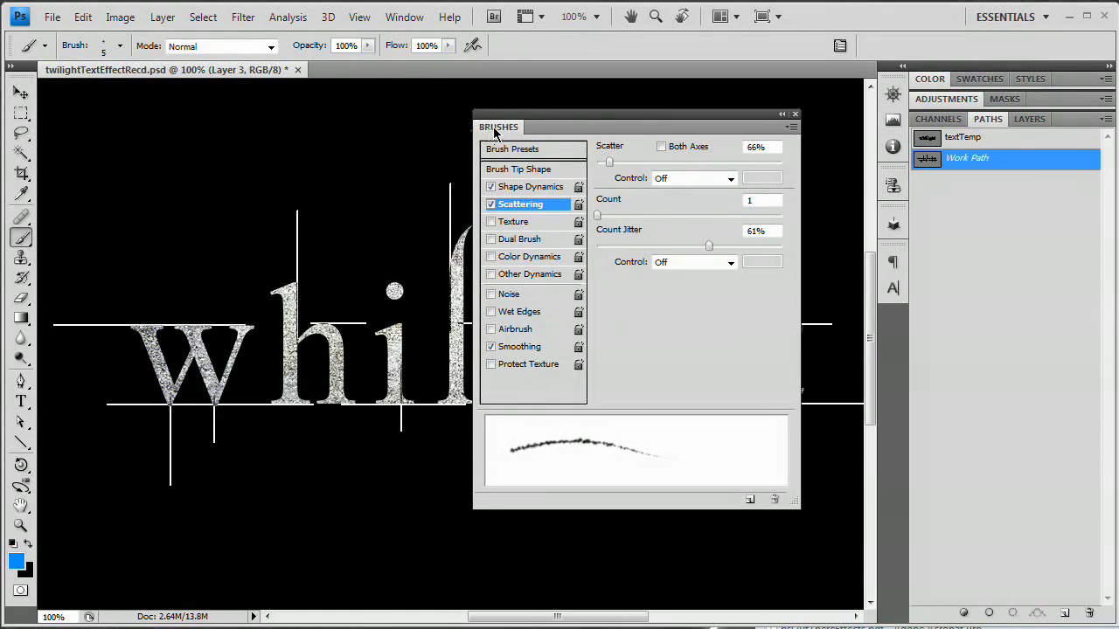
key("F5")
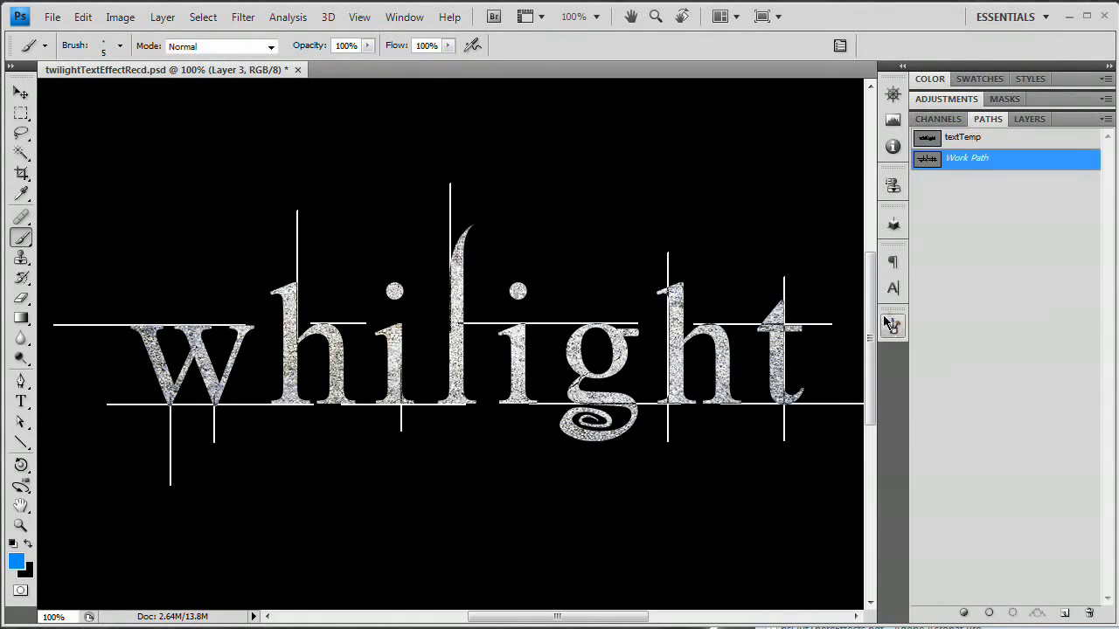
Rename Layer 3 to "trails"
left_click(1025, 120)
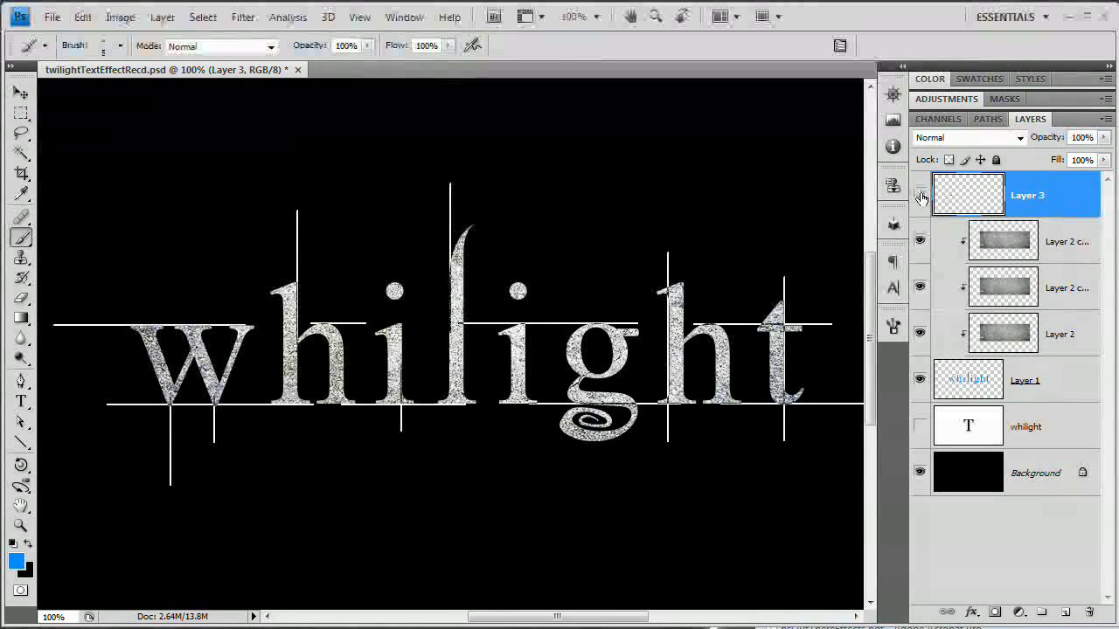
double_click(1028, 196)
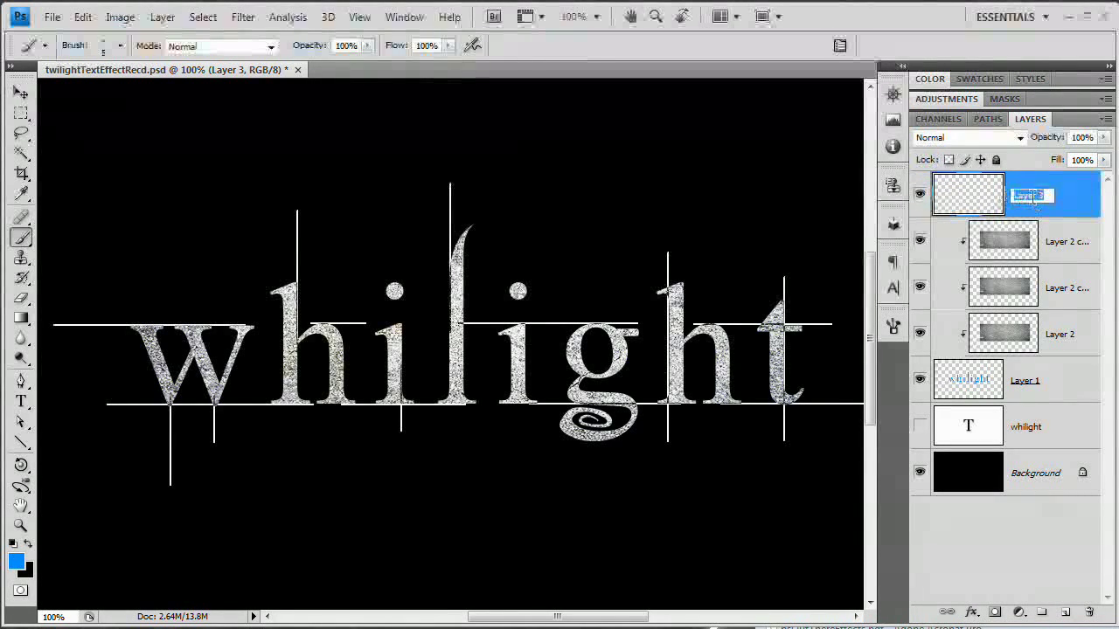
type("trails")
key("Return")
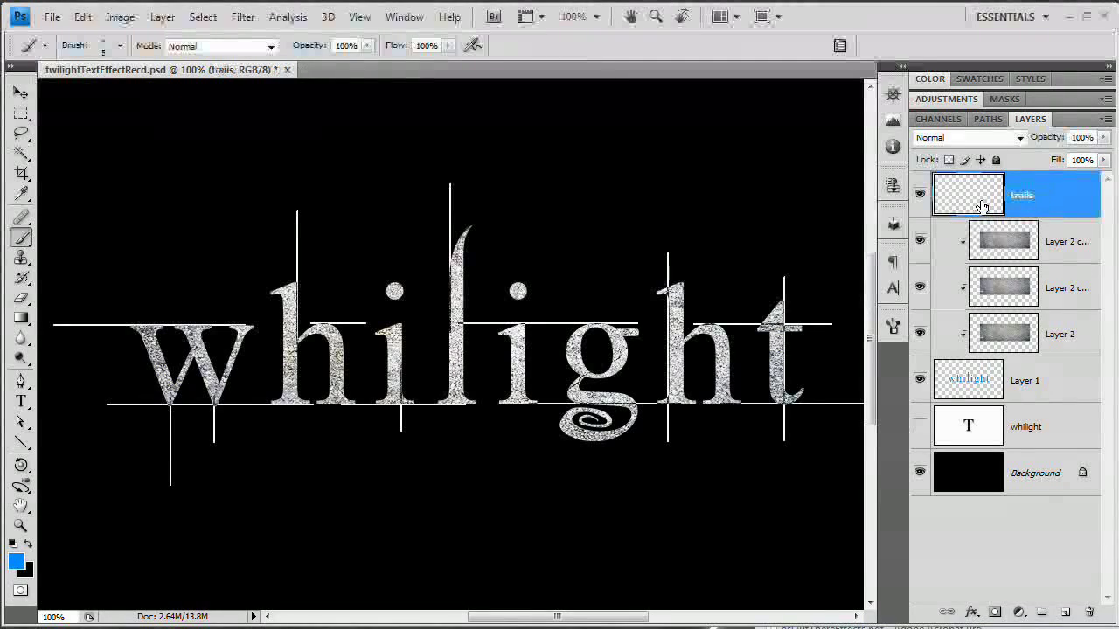
Reset the colours to default and swap them so the foreground is white
left_click(12, 543)
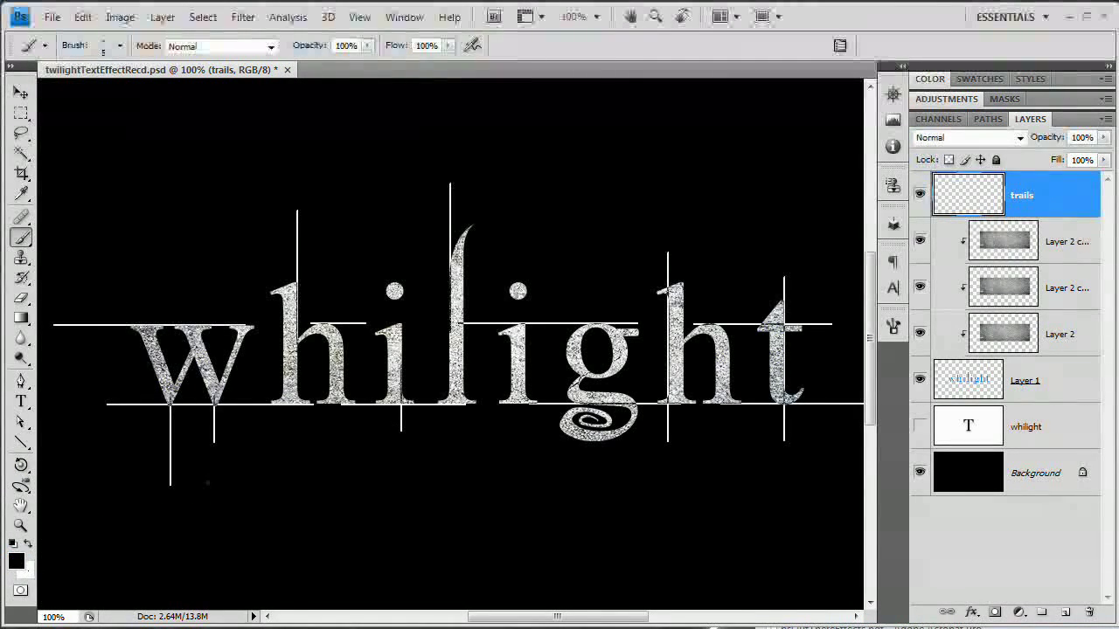
key("x")
key("x")
key("x")
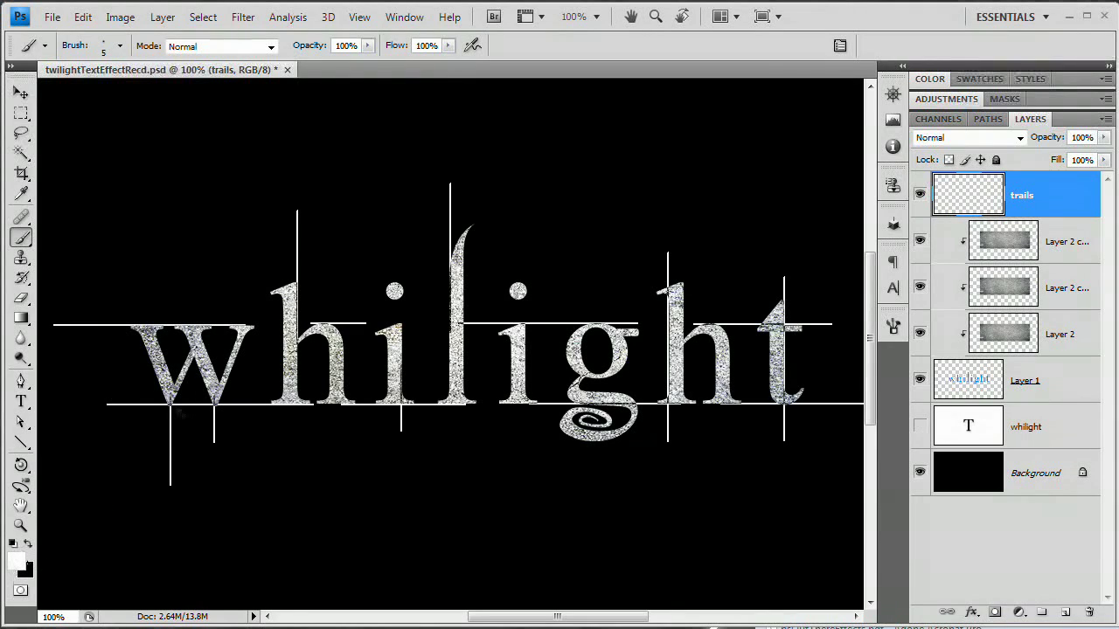
Stroke the work path of decorative lines with the Brush on the trails layer, and deselect the path
left_click(987, 119)
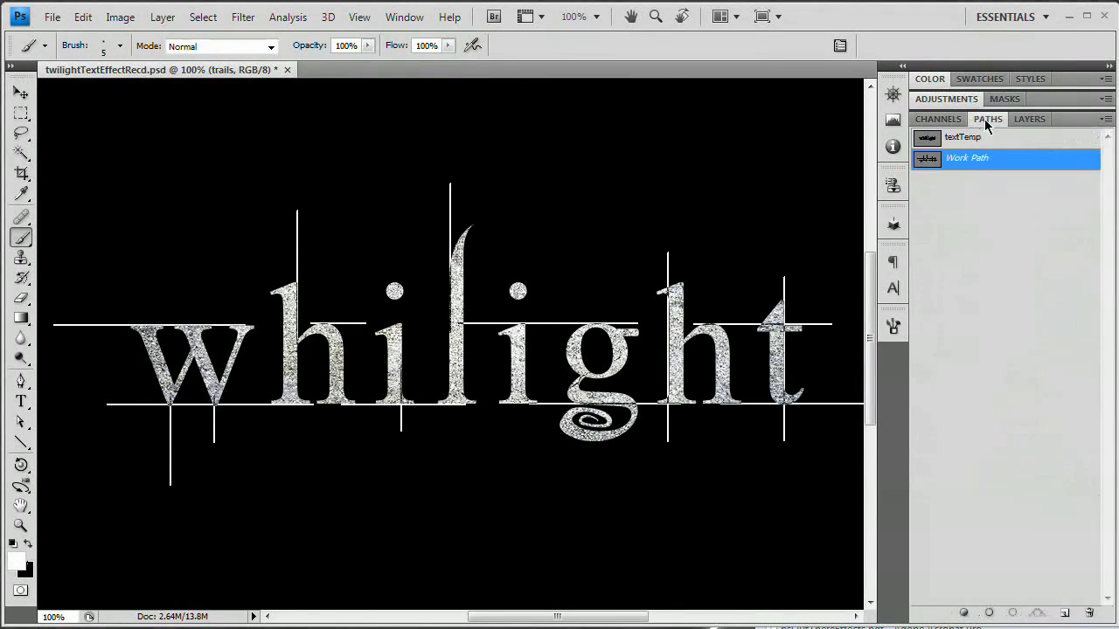
right_click(982, 165)
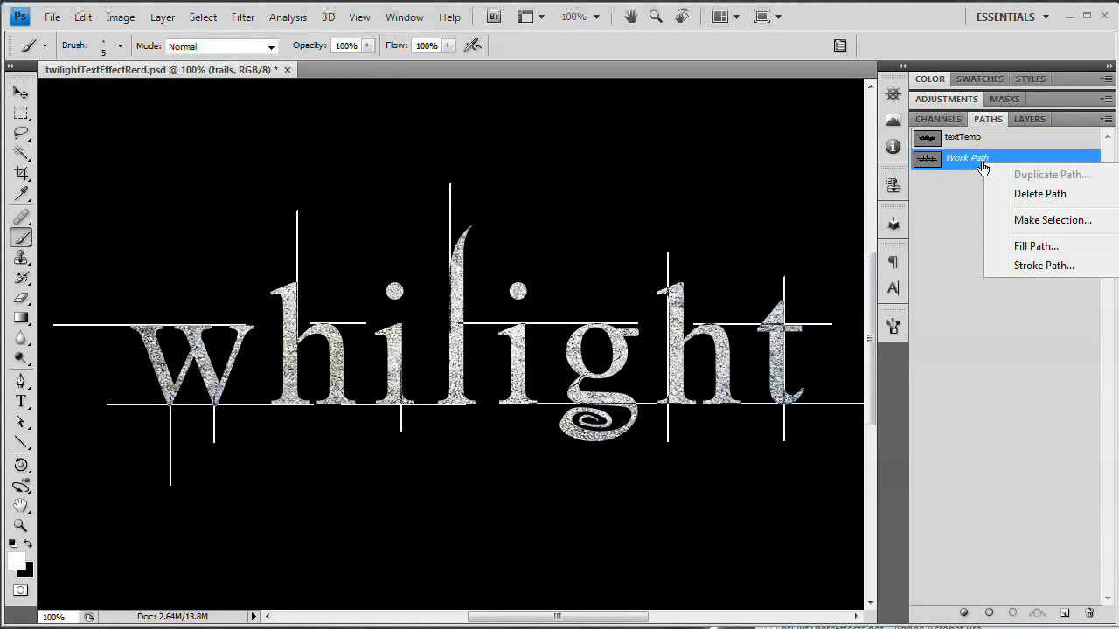
left_click(1042, 266)
mouse_move(809, 315)
left_mouse_down()
mouse_move(675, 253)
mouse_move(595, 261)
left_mouse_up()
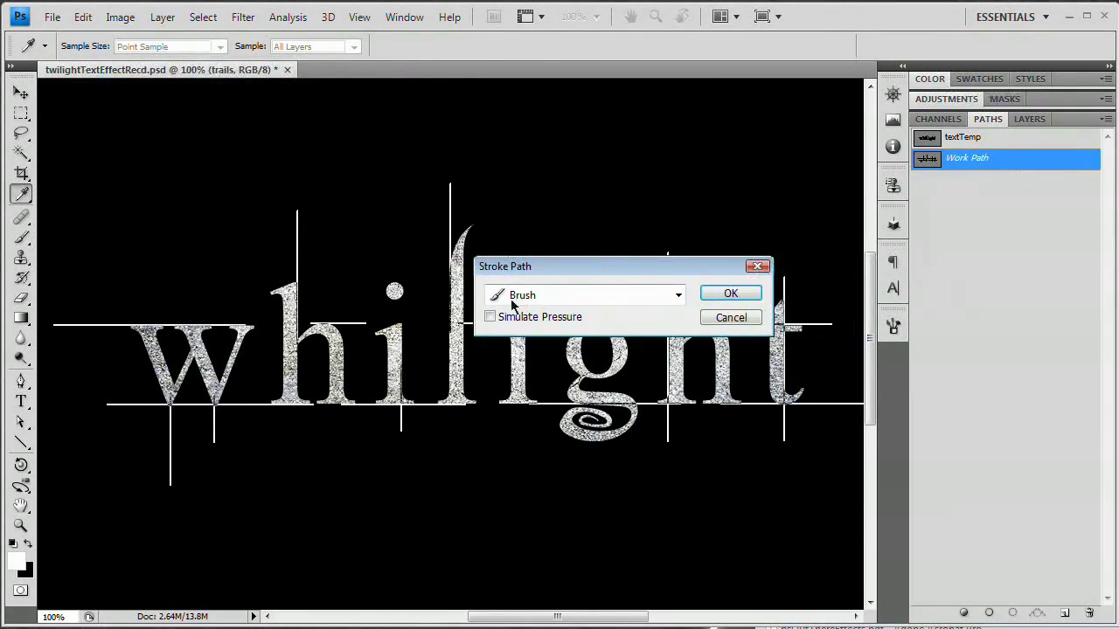
left_click(738, 293)
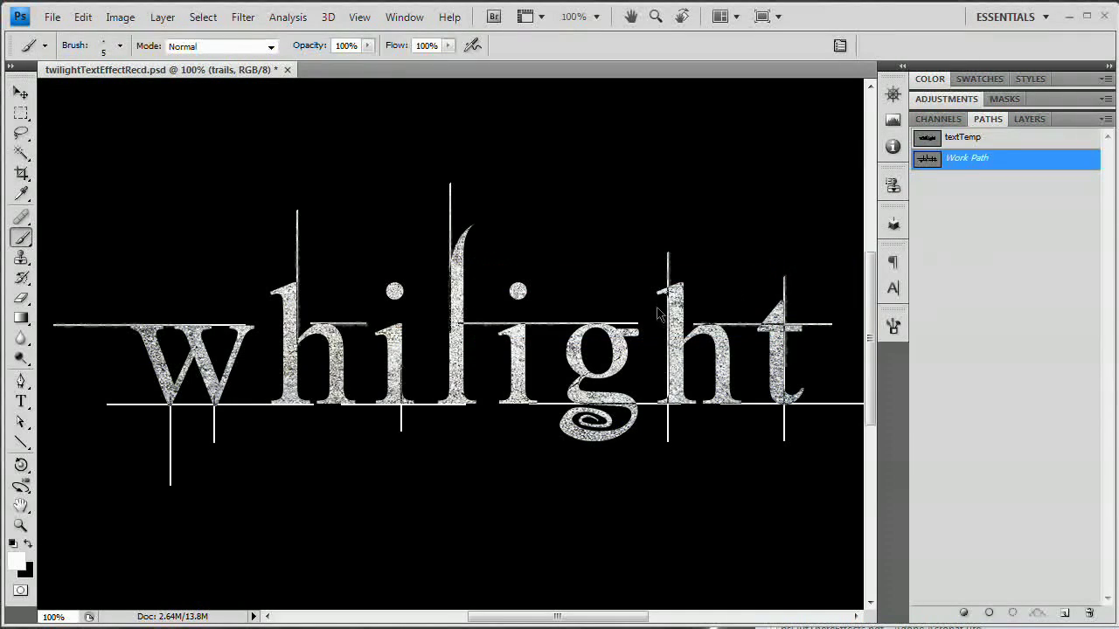
left_click(969, 219)
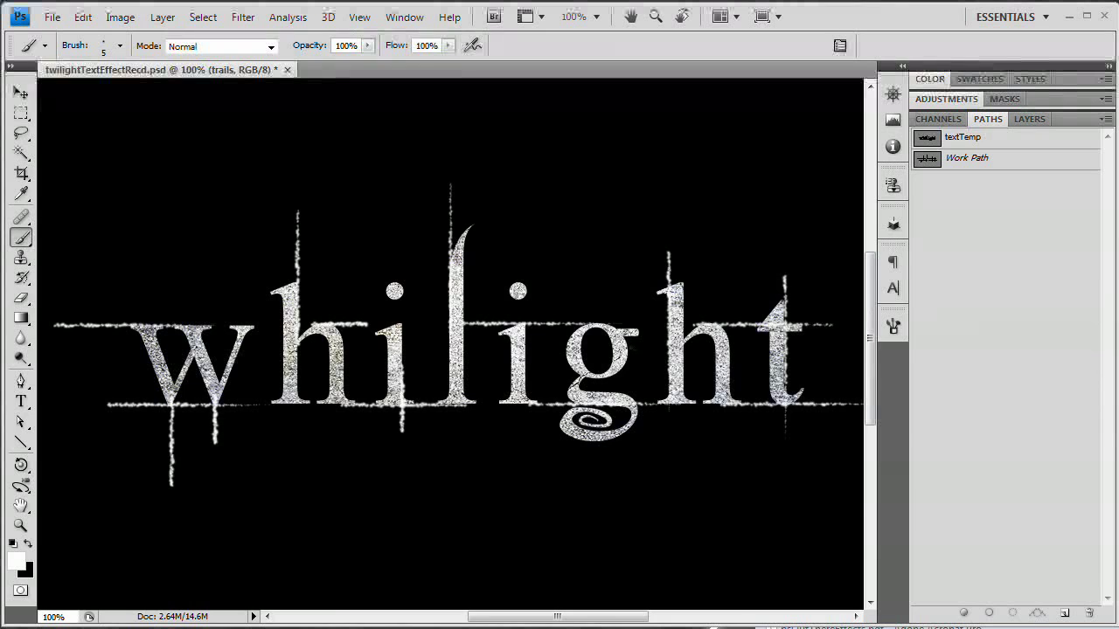
Examine the blend modes and opacities of the three texture layers clipped to the lettering
key("ctrl+minus")
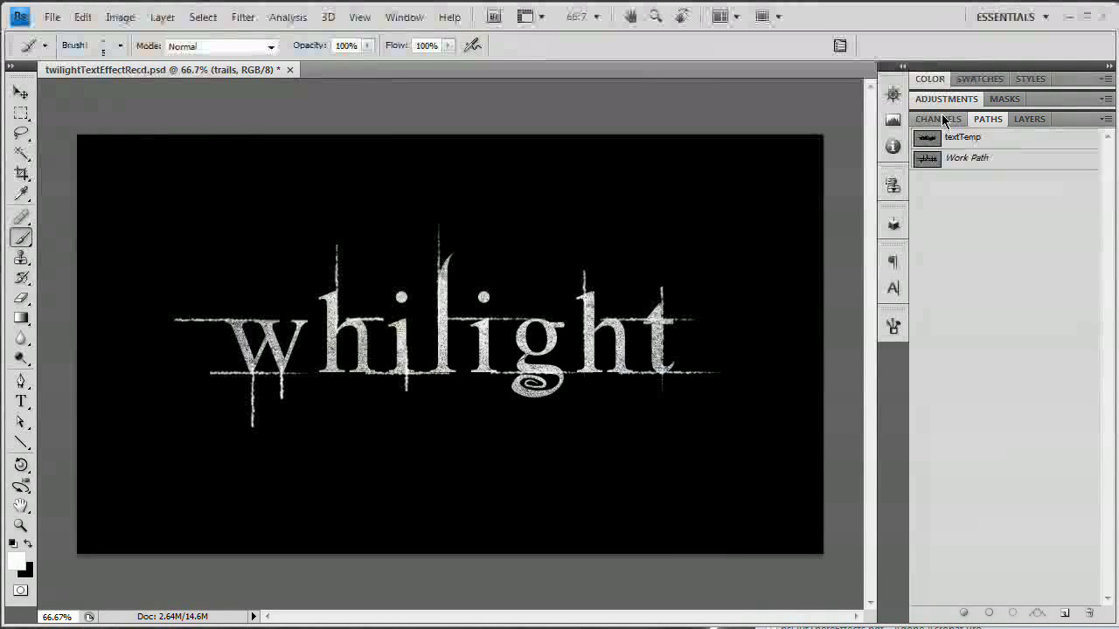
left_click(1042, 119)
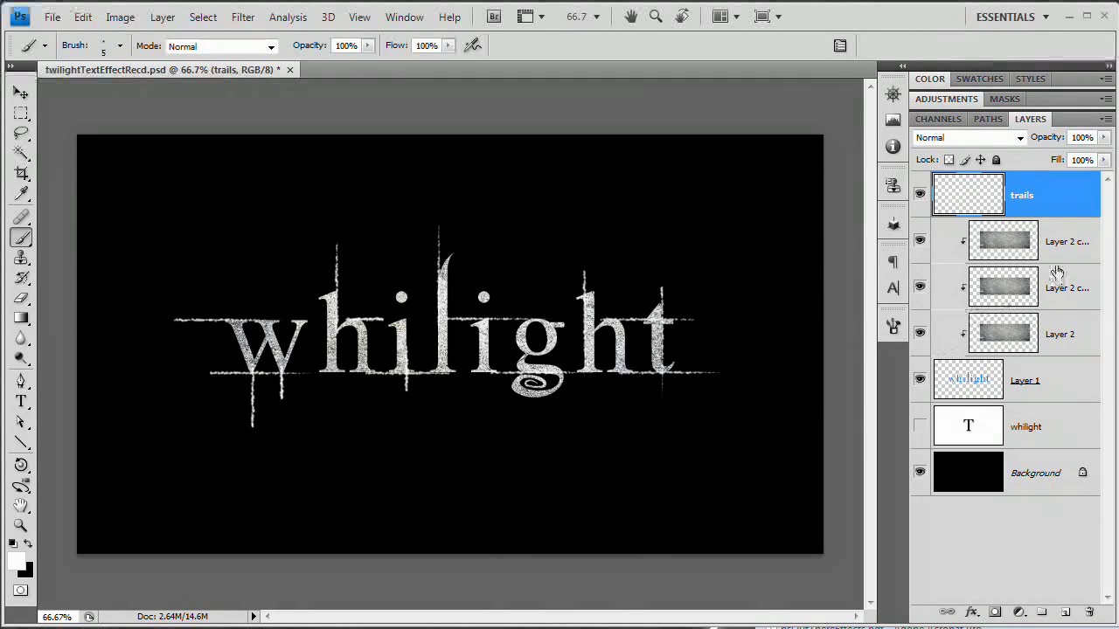
left_click(1022, 248)
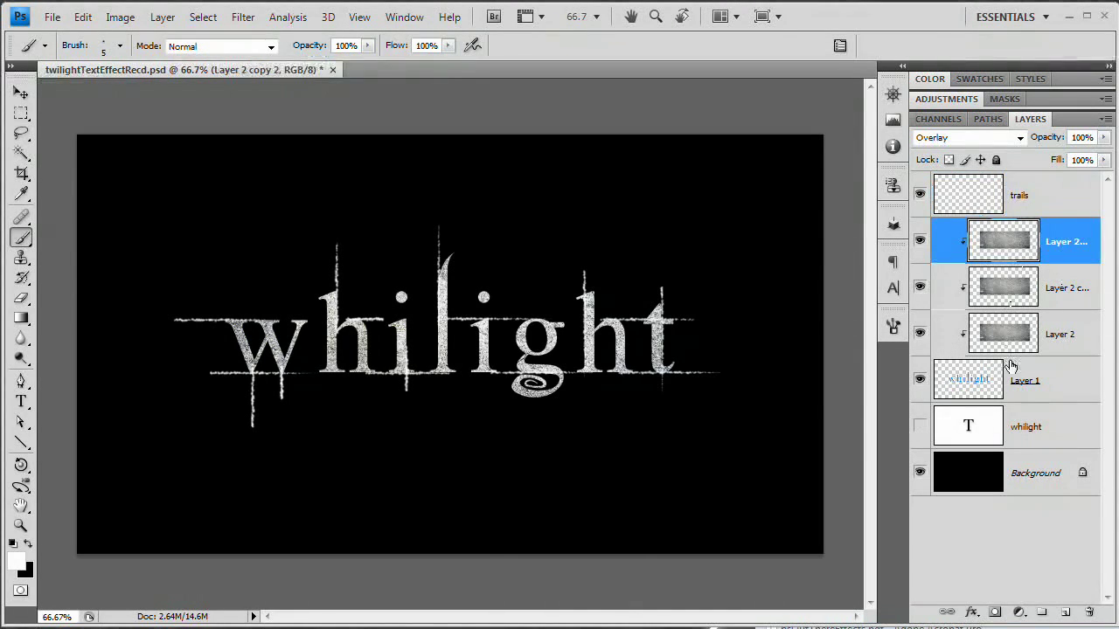
left_click(1005, 346)
left_click(1024, 245)
left_click(1020, 343)
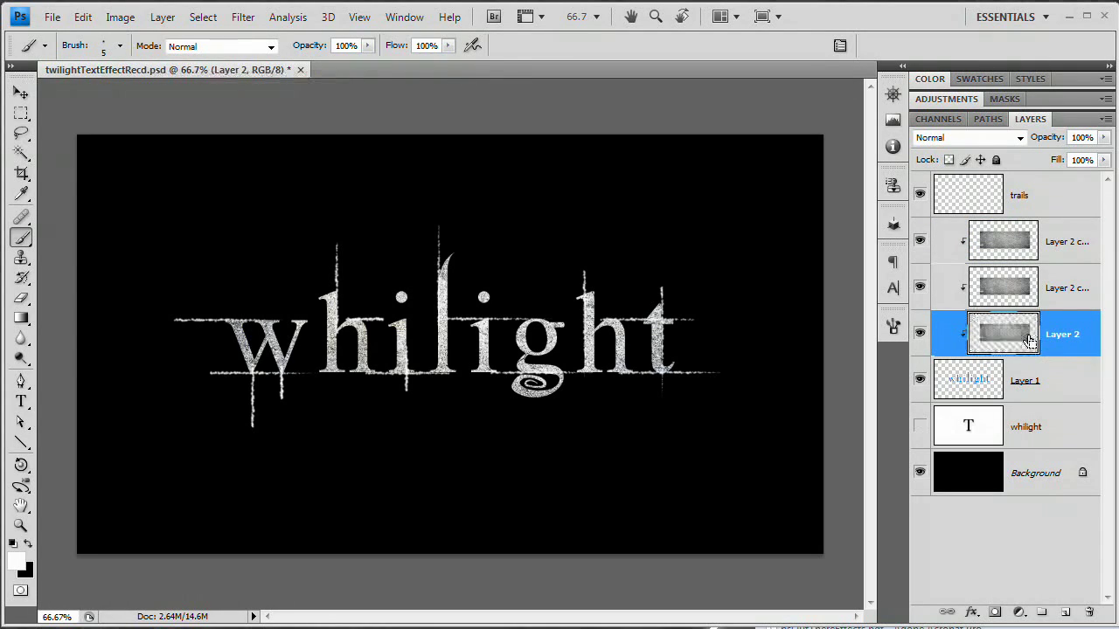
key("alt+shift+s")
left_click(1021, 302)
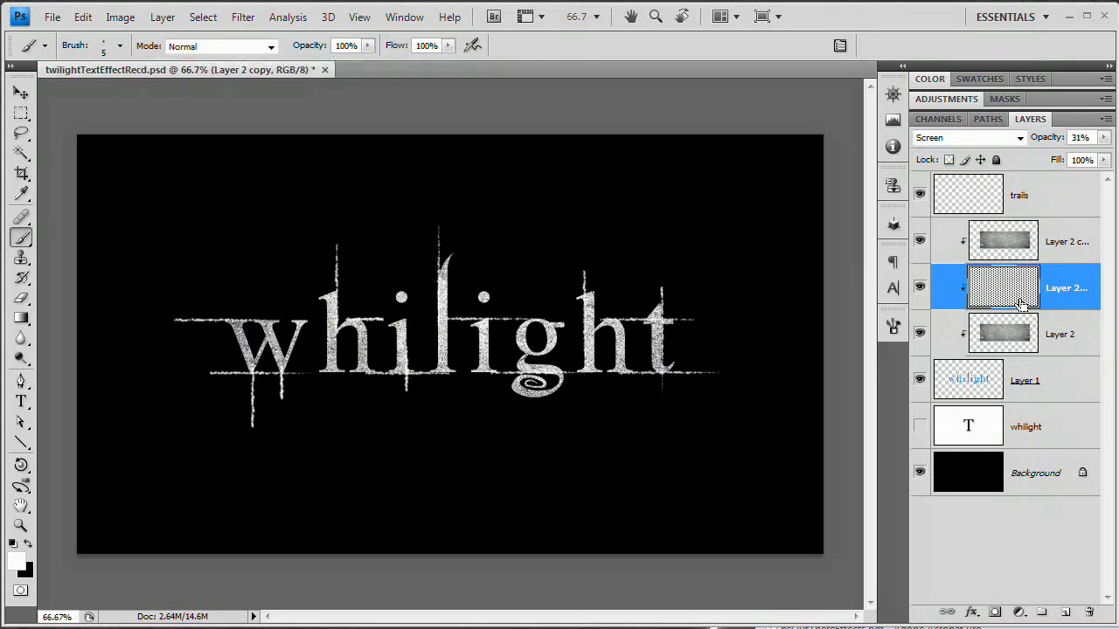
key("alt+shift+o")
left_click(1021, 254)
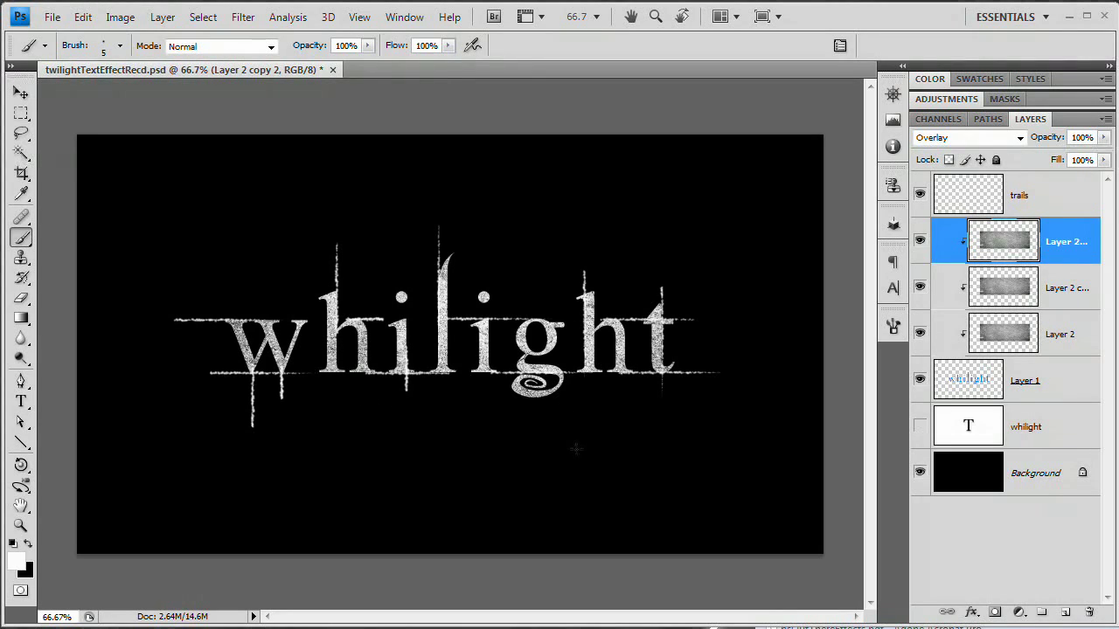
Create a new layer above trails and name it "glowBar"
left_click(973, 190)
left_click(1065, 612)
double_click(1029, 196)
type("glowbar")
key("Return")
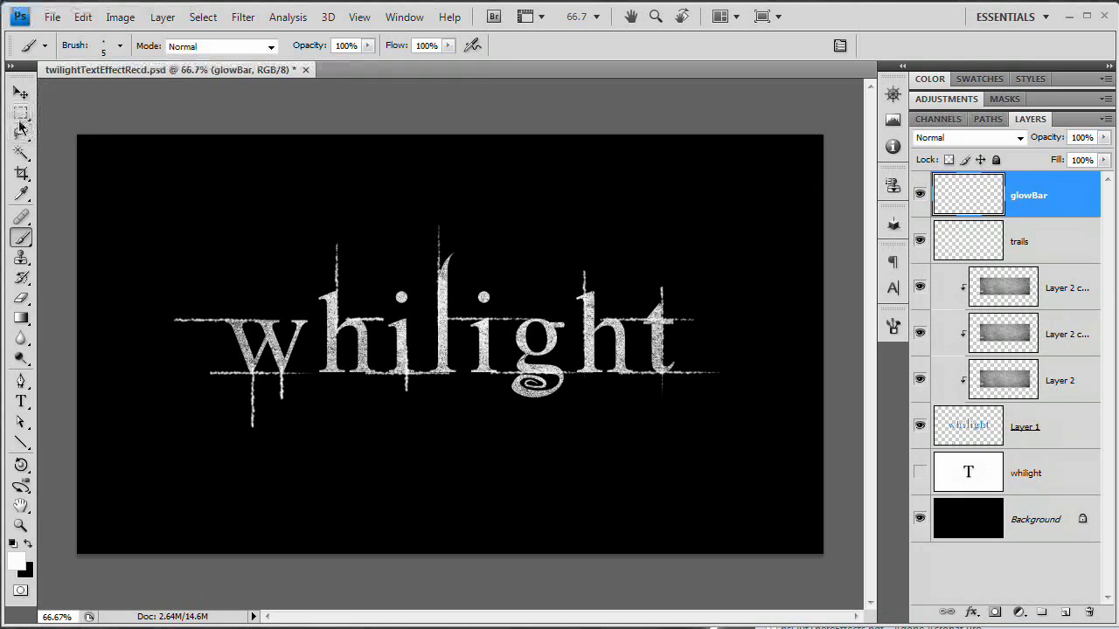
Fill a thin horizontal rectangular selection along the lettering's baseline with bright magenta on the glowBar layer, and deselect
left_click(21, 114)
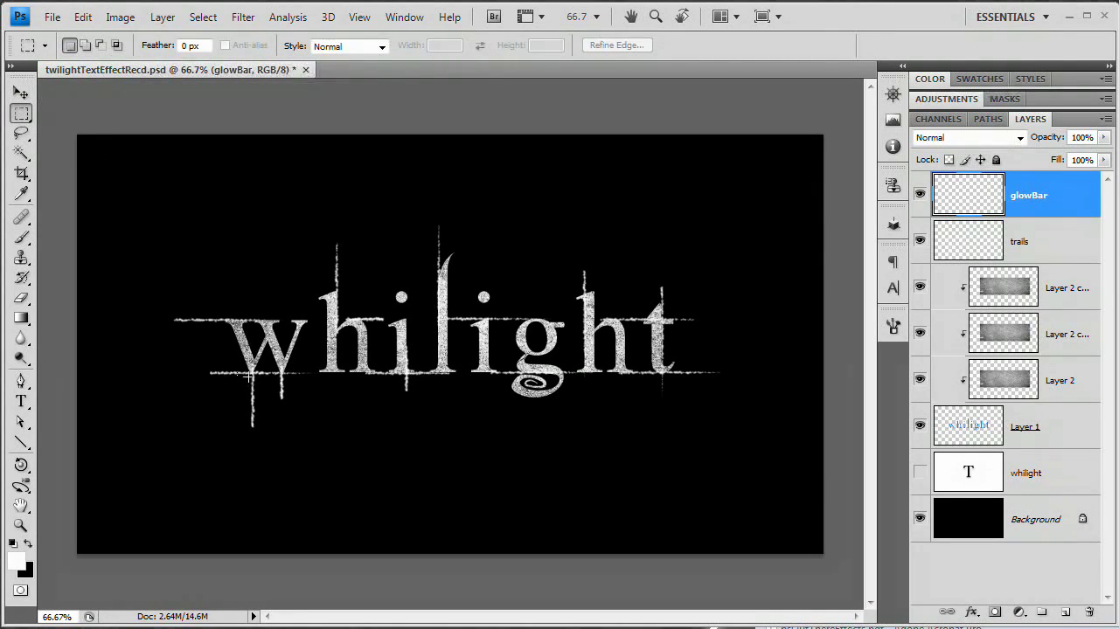
left_click_drag(249, 376, 666, 381)
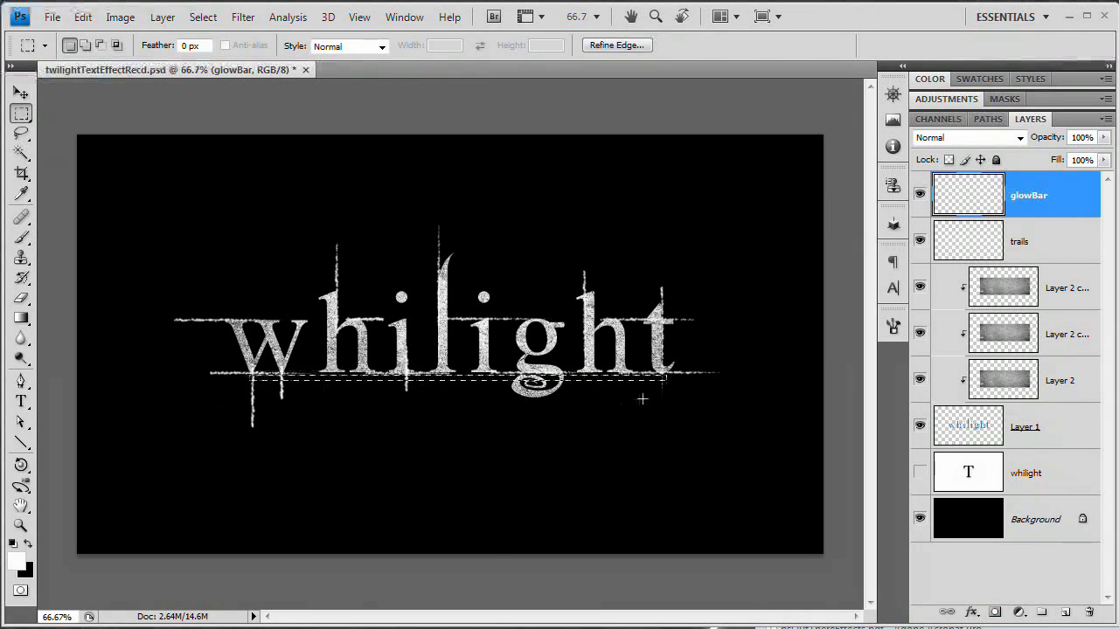
left_click(18, 564)
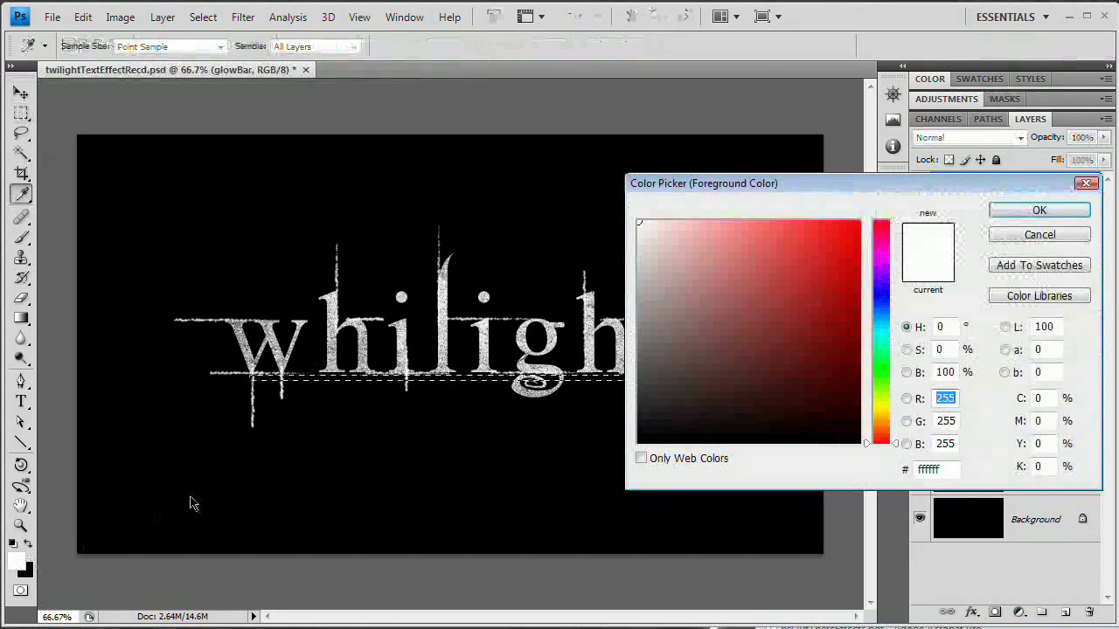
left_click_drag(885, 255, 850, 248)
left_click(1043, 211)
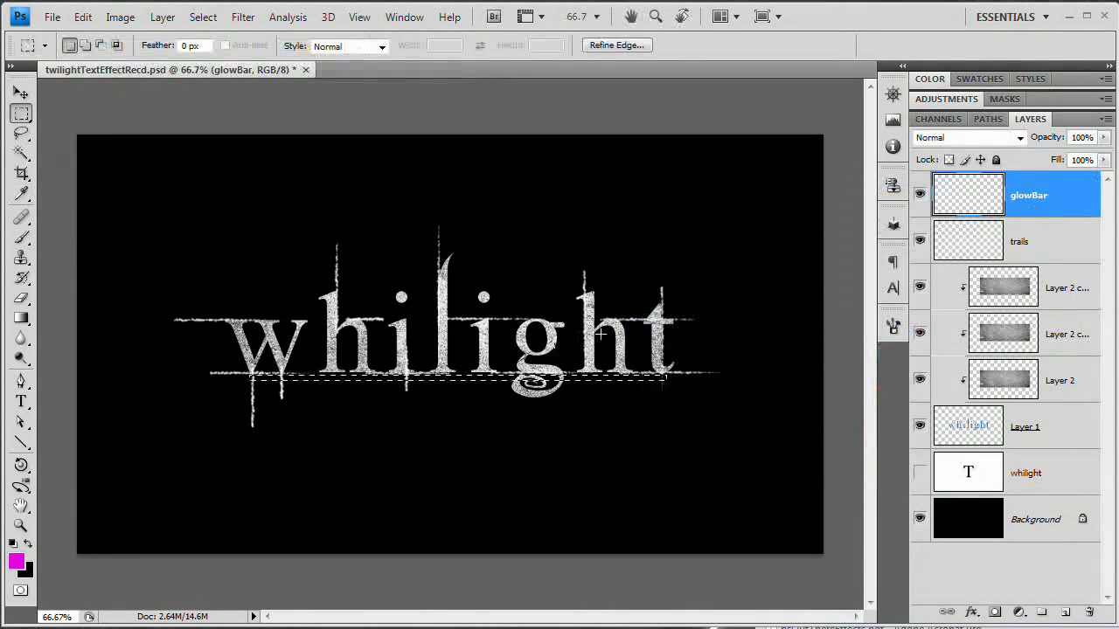
key("alt")
key("alt+BackSpace")
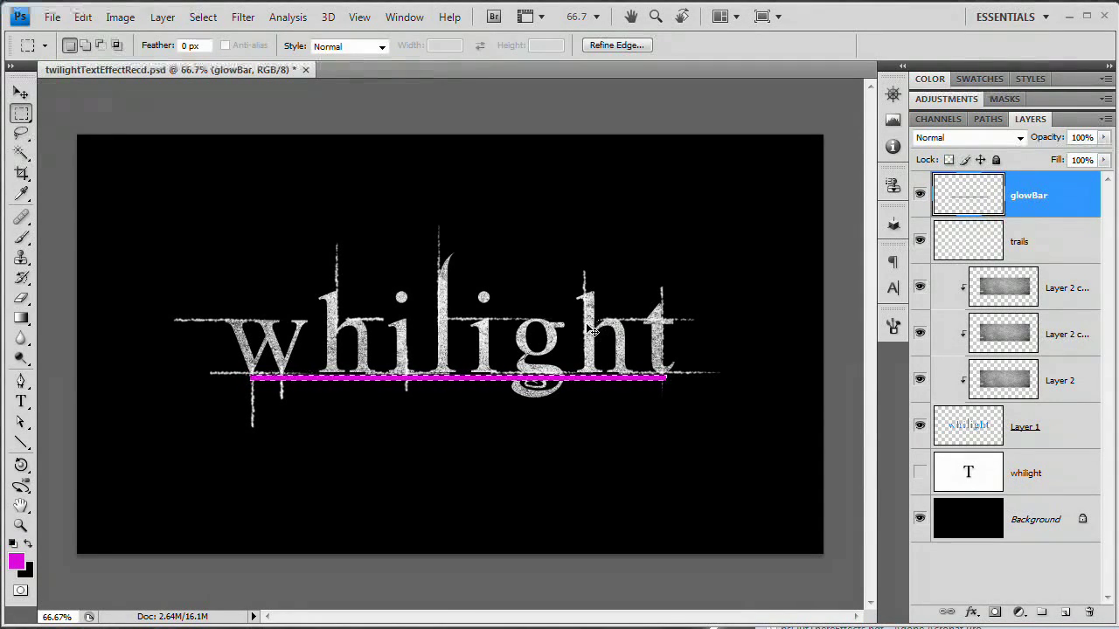
key("ctrl+d")
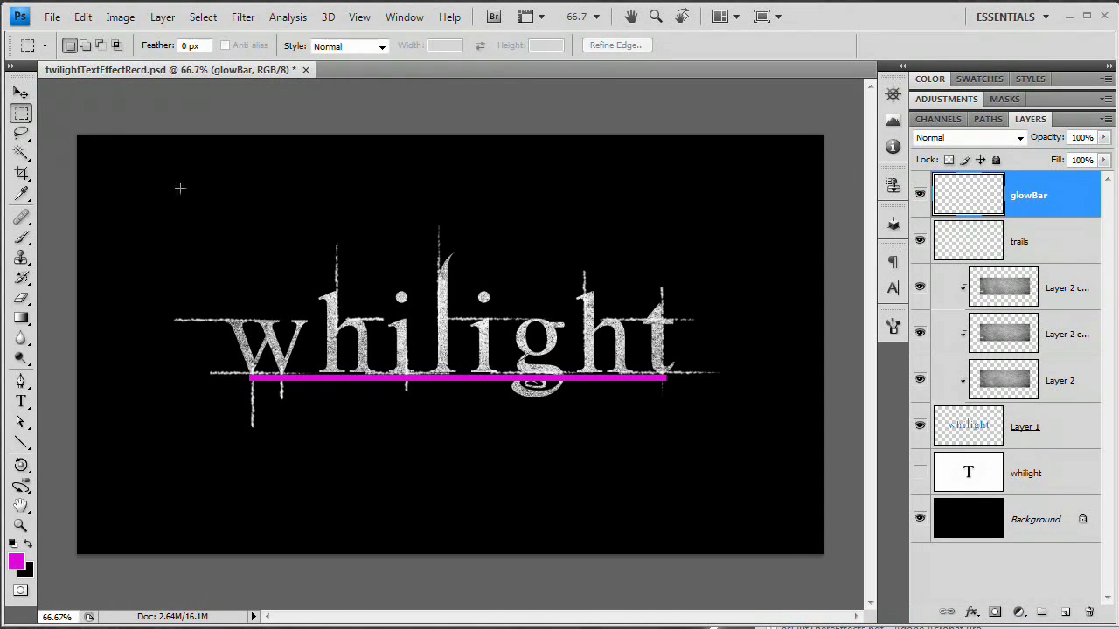
Apply a Gaussian Blur with a radius of 8 pixels to the magenta bar
left_click(243, 17)
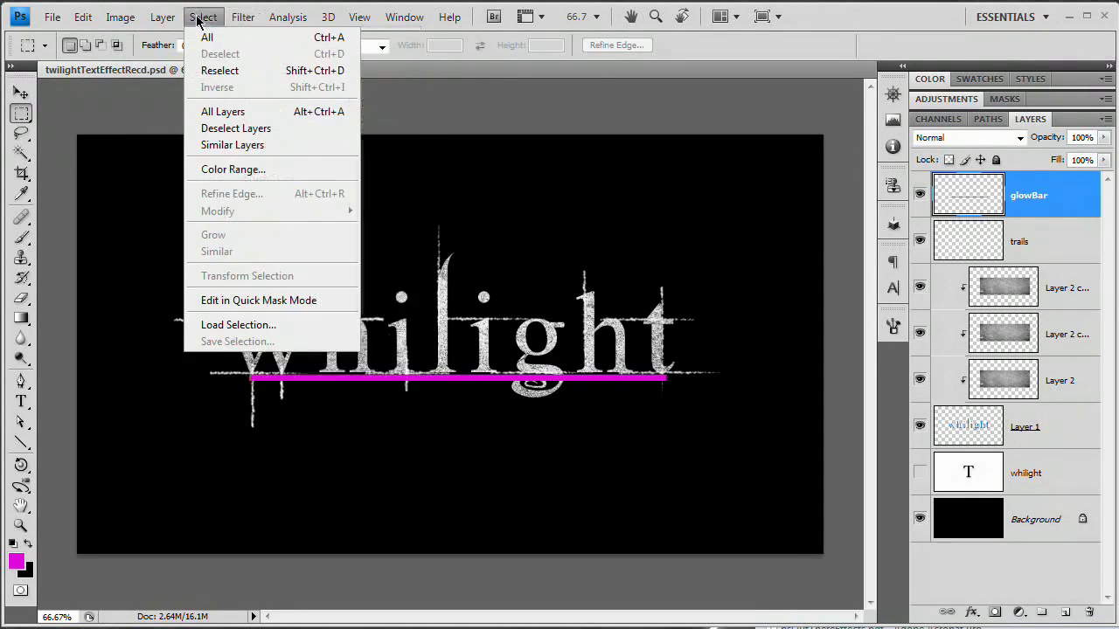
mouse_move(277, 163)
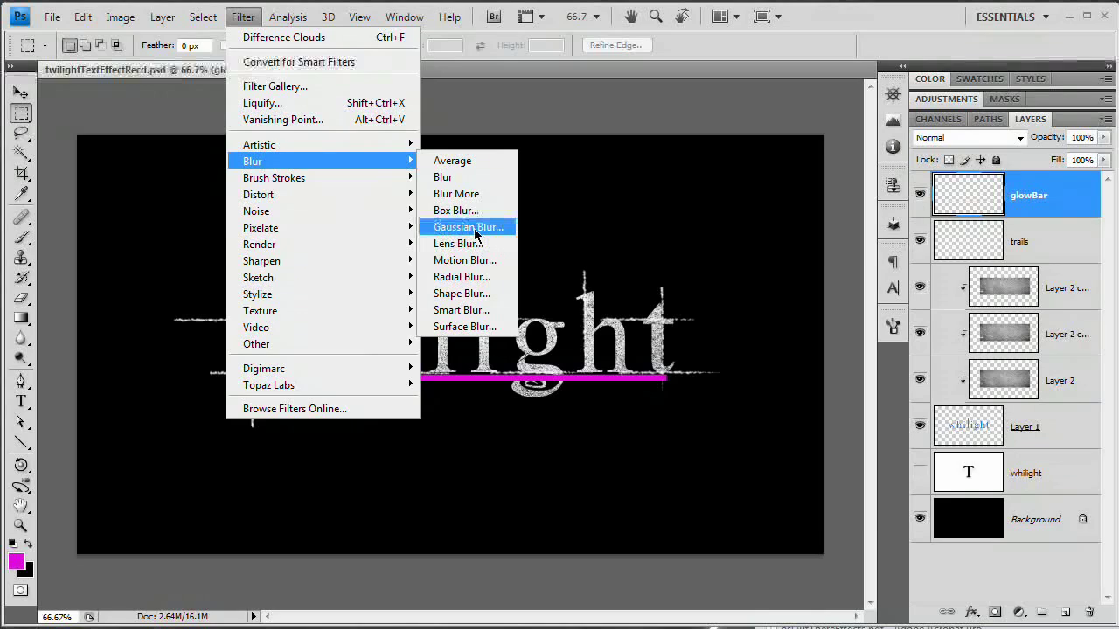
left_click(406, 219)
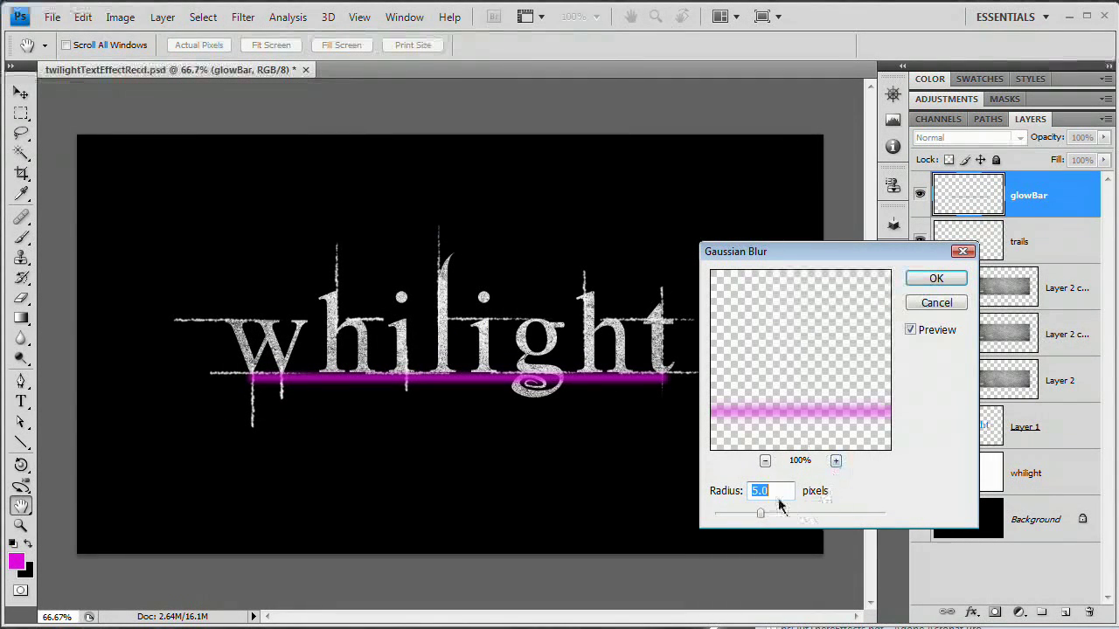
type("8")
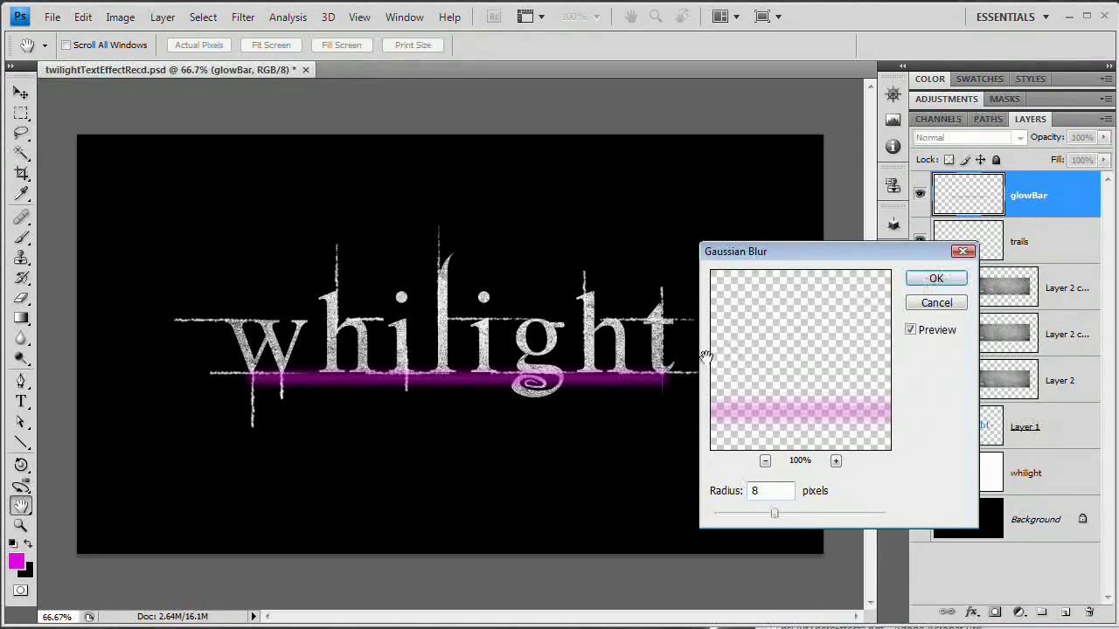
left_click(951, 280)
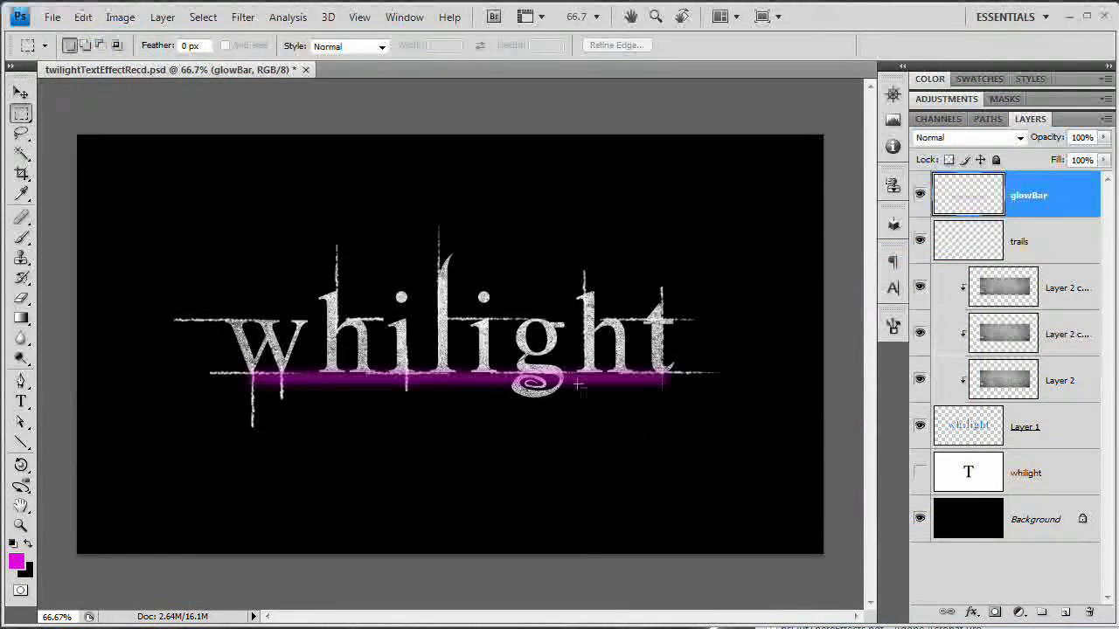
Widen the blurred bar equally on both sides so it extends slightly past the lettering
key("ctrl+t")
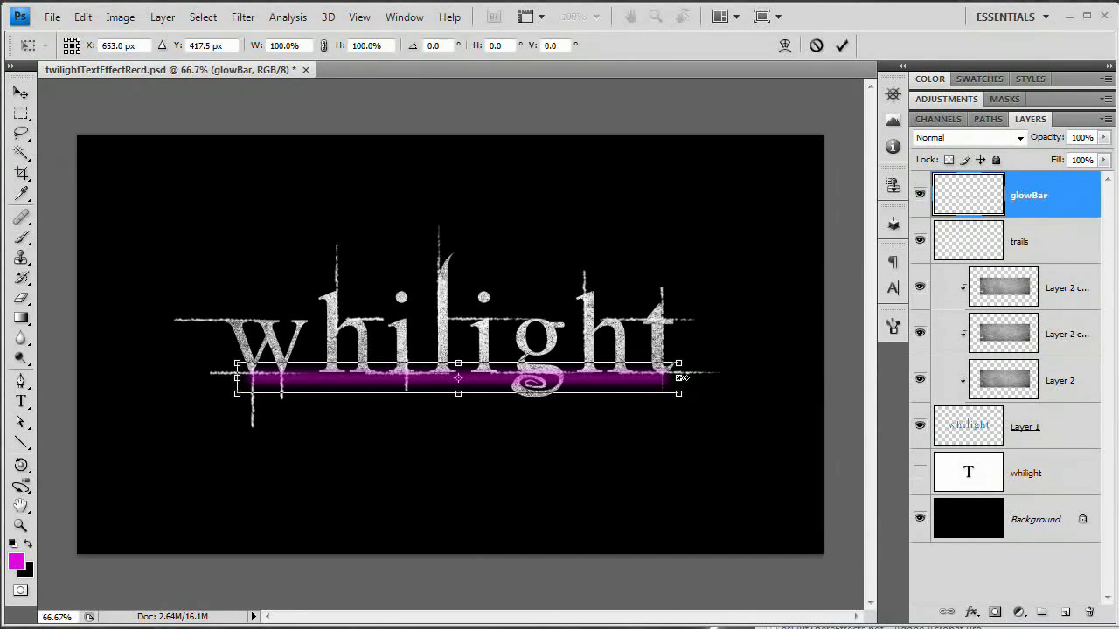
left_click_drag(681, 378, 704, 377)
key("Return")
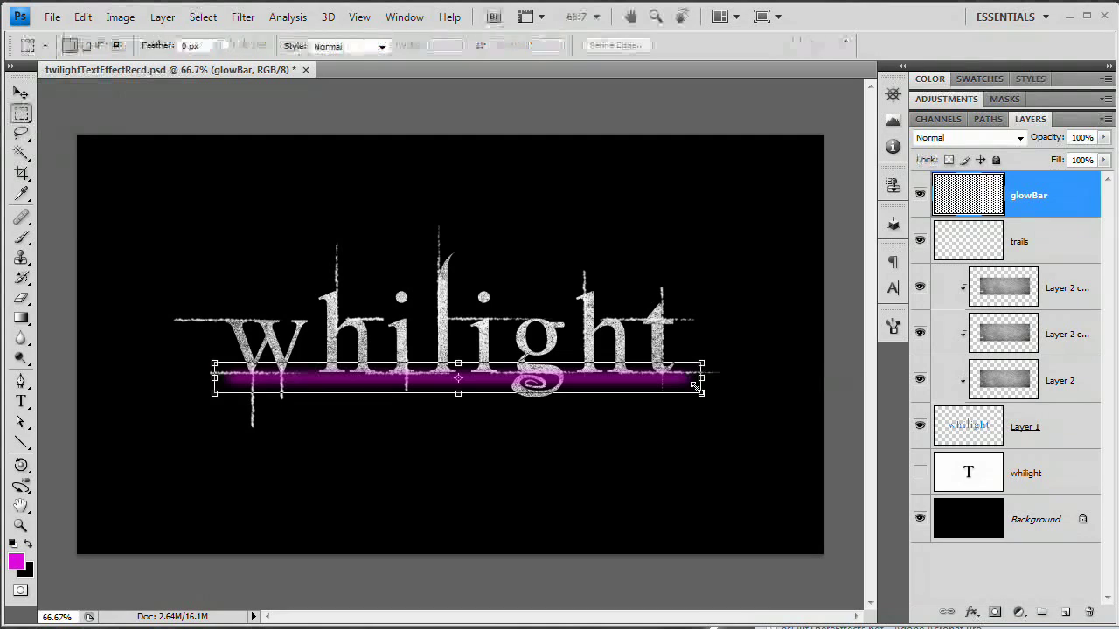
Duplicate the glowBar layer four times to intensify the glow
key("ctrl+j")
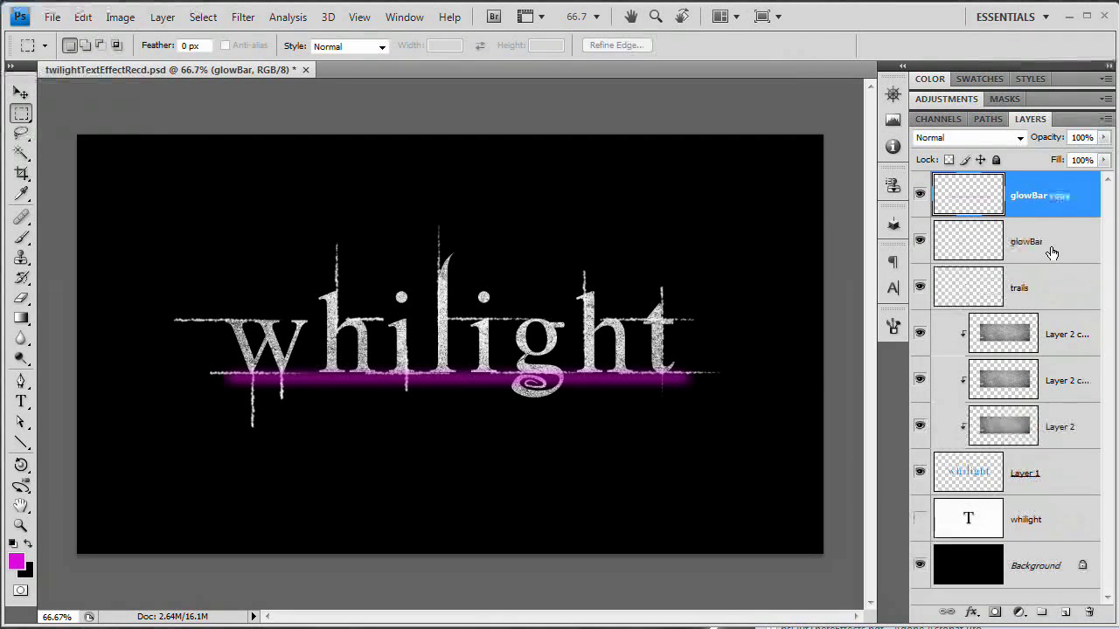
key("ctrl+j")
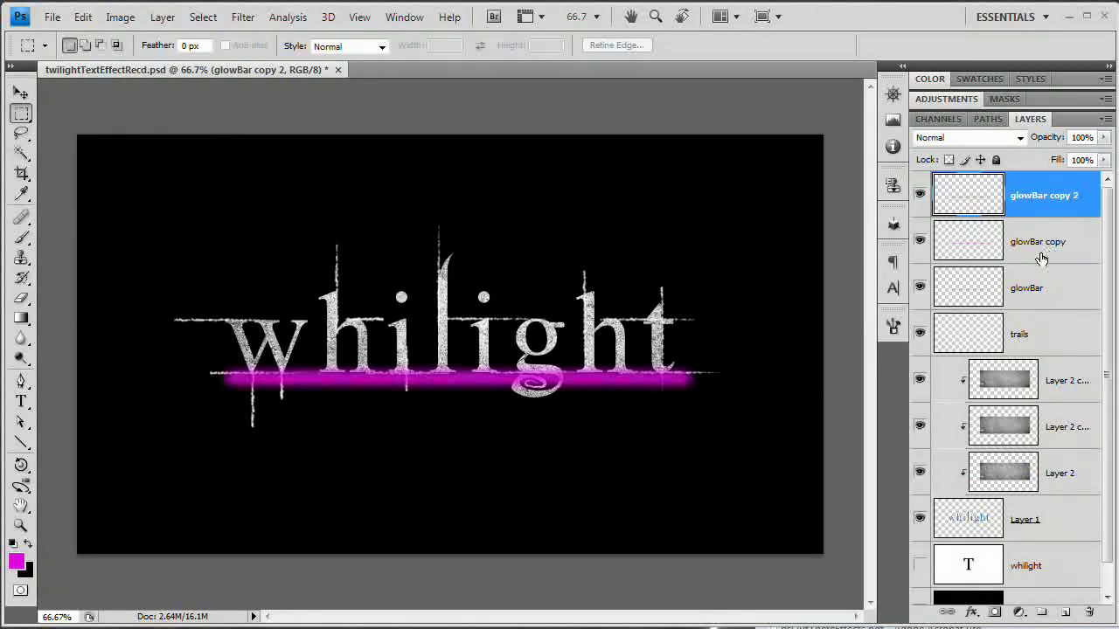
key("ctrl+j")
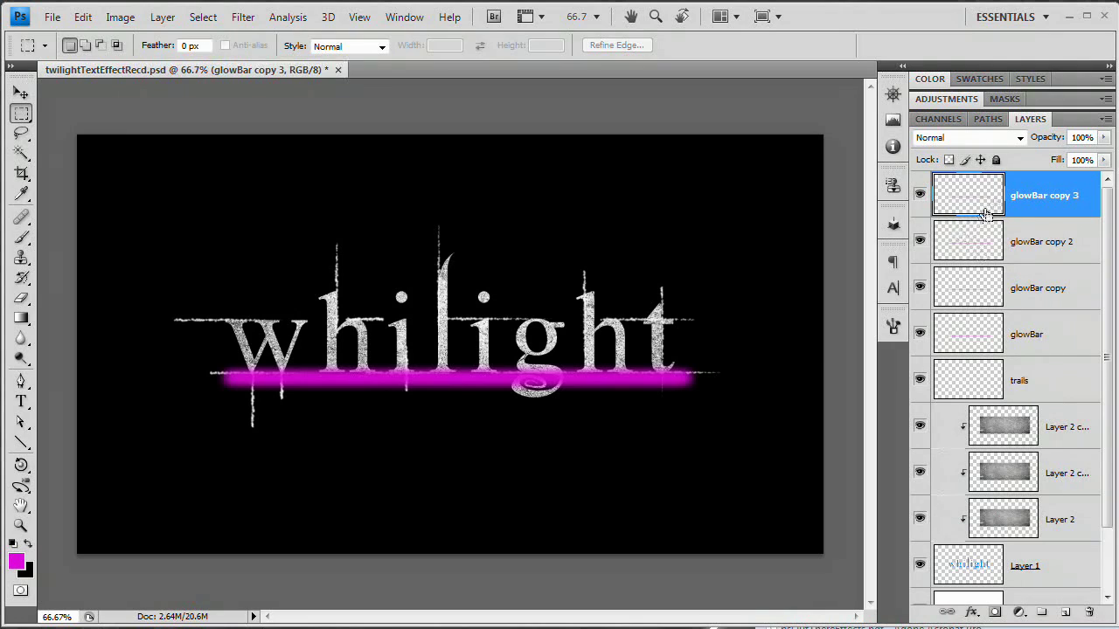
key("ctrl+j")
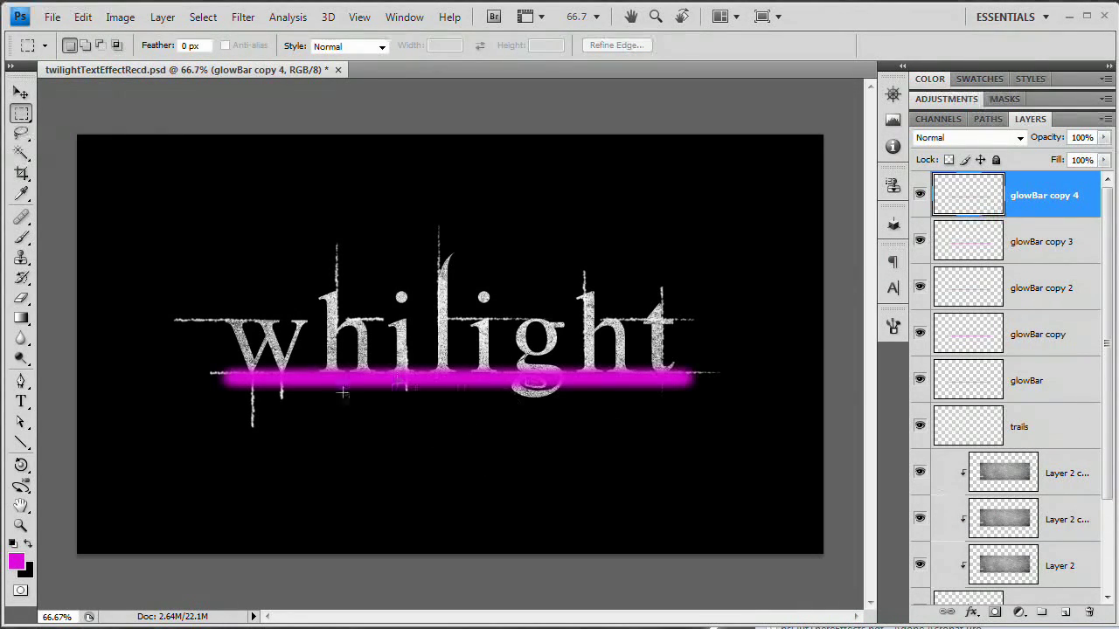
Scale the topmost glow bar copy about its centre to 98.6% width and 20.8% height
key("ctrl+t")
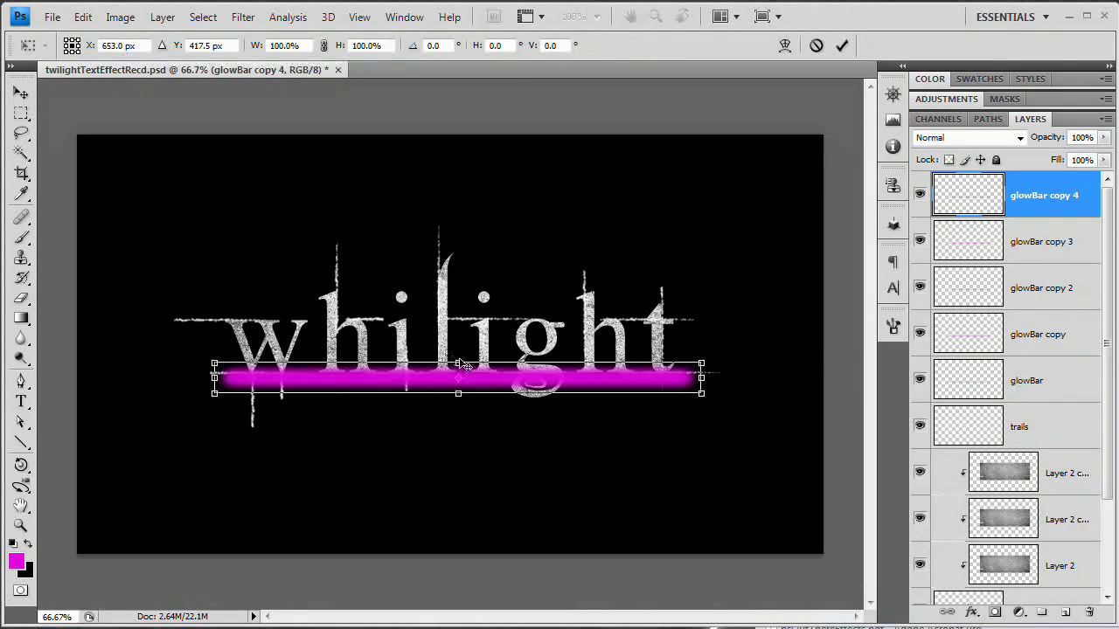
left_click_drag(458, 362, 458, 377)
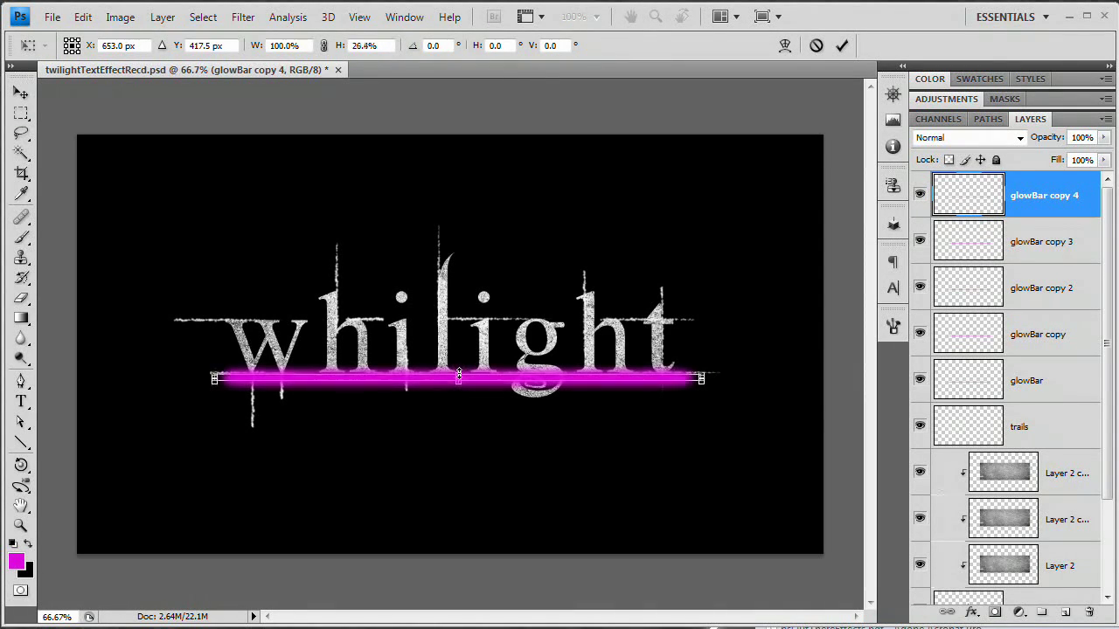
left_click_drag(701, 378, 693, 379)
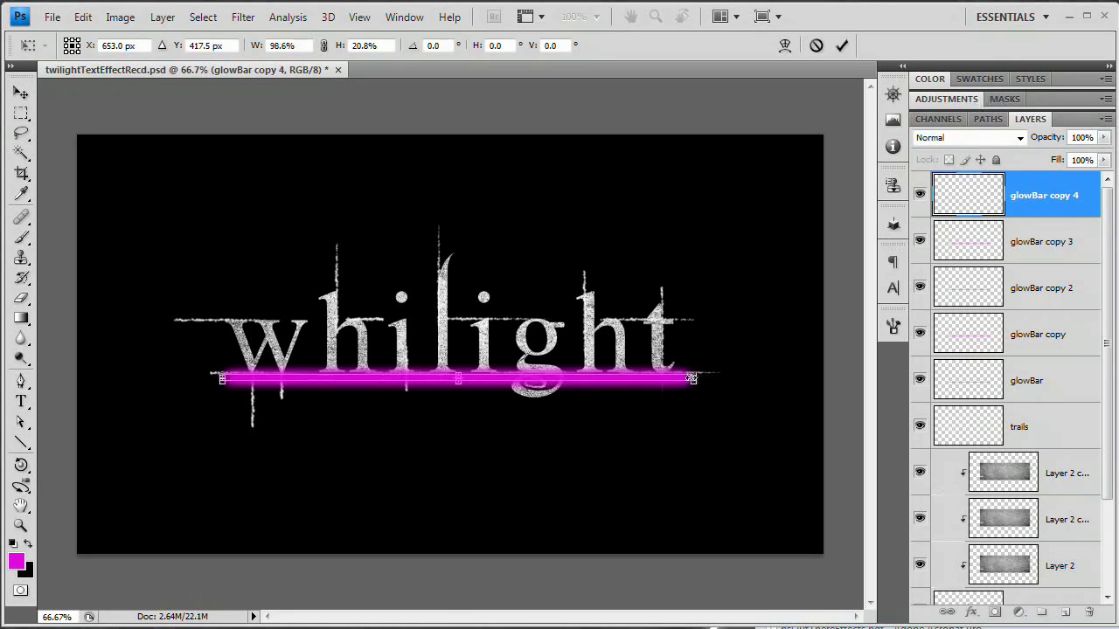
left_click(842, 46)
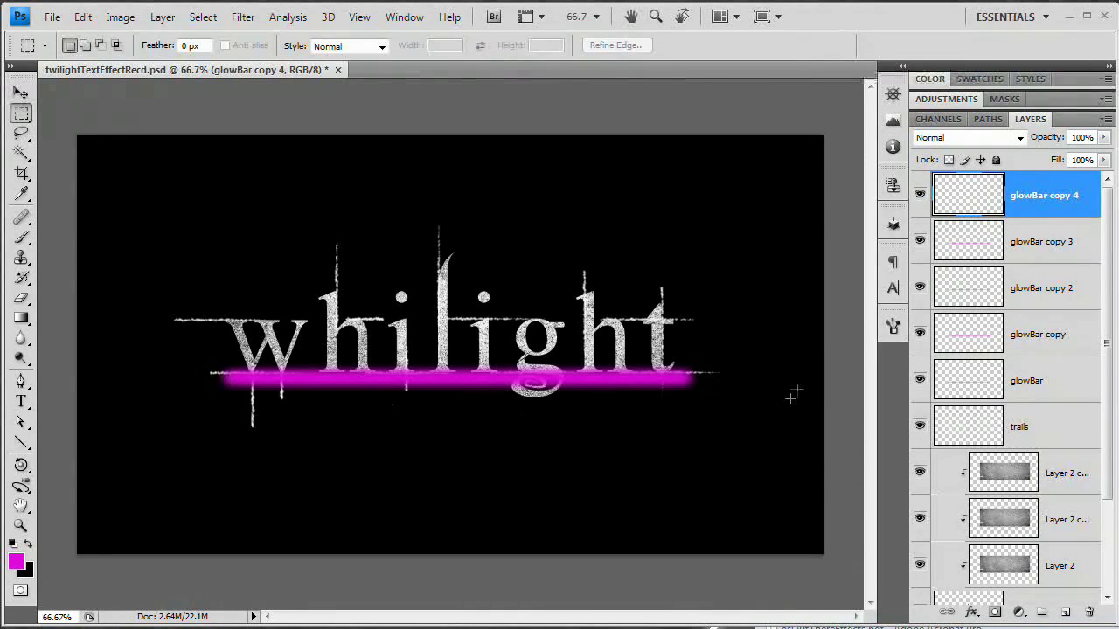
Lighten the thin topmost glow bar copy with Hue/Saturation, setting Lightness to +56
key("i")
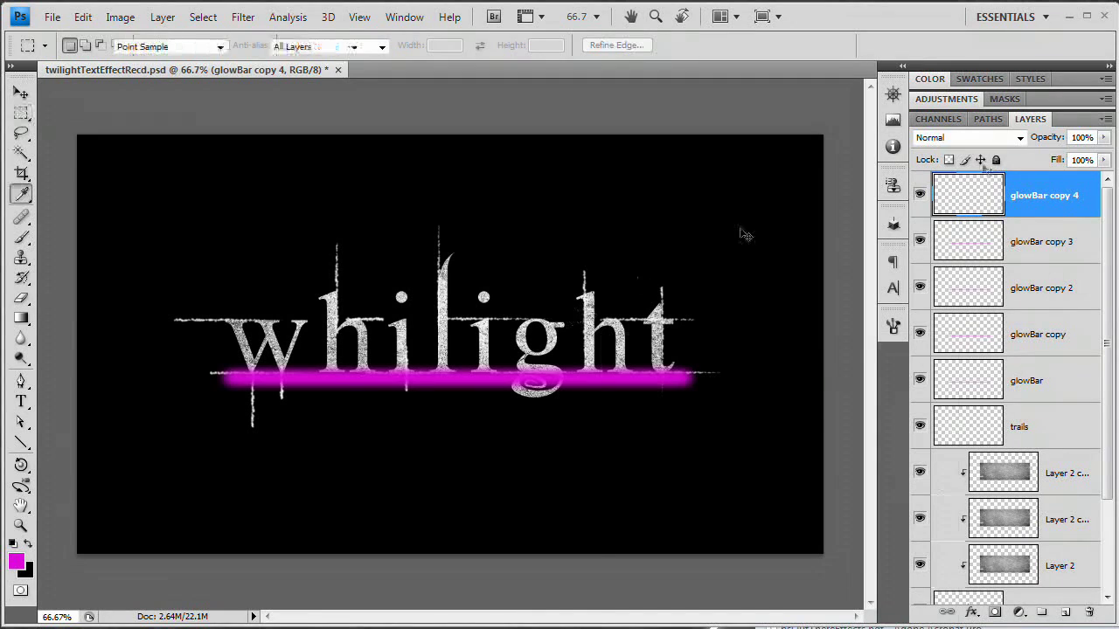
key("ctrl+u")
left_click_drag(802, 345, 862, 273)
left_click_drag(802, 485, 849, 480)
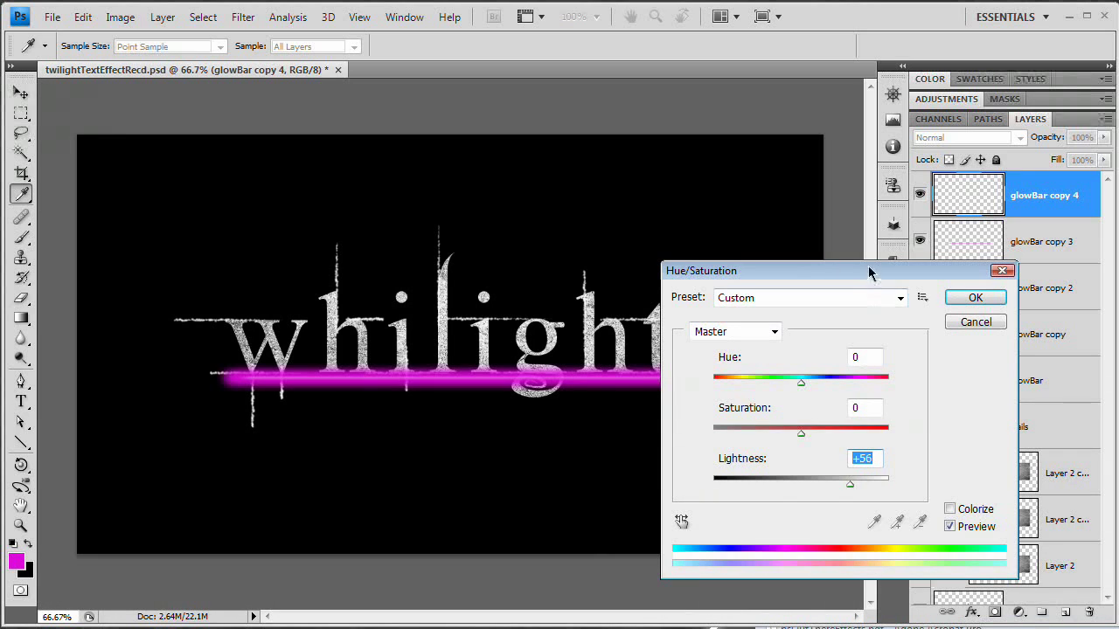
left_click_drag(787, 270, 871, 227)
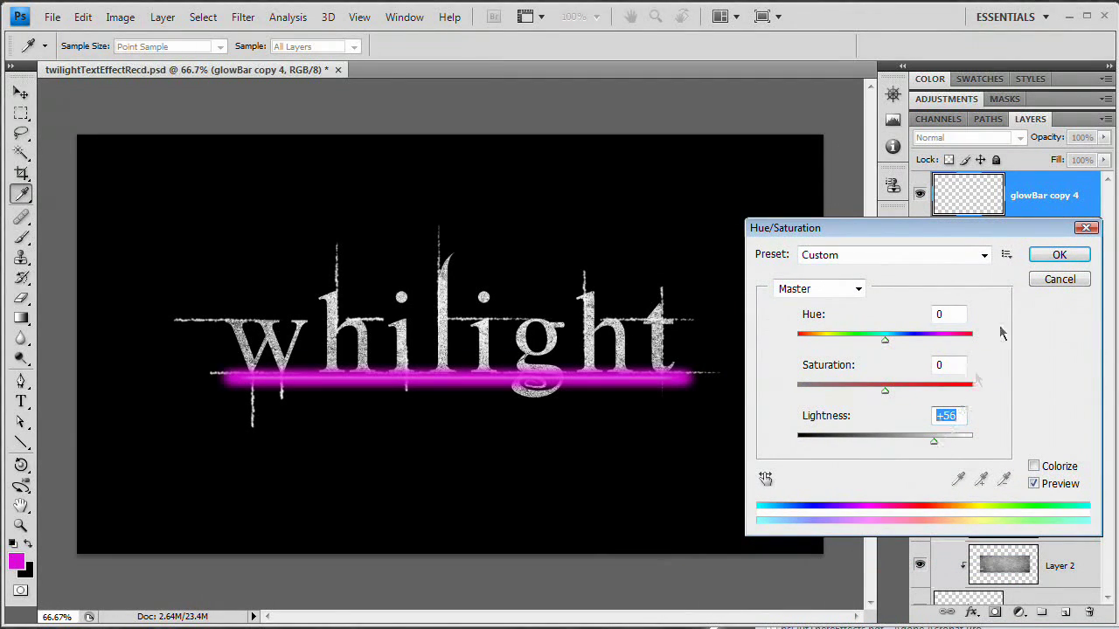
left_click(1064, 259)
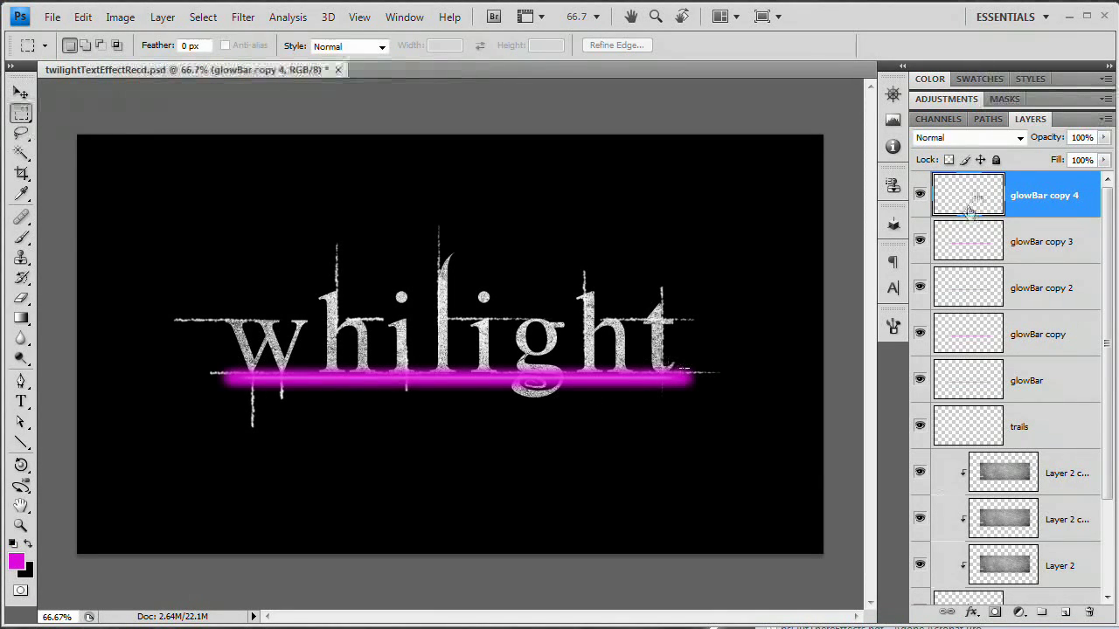
Group all five glow bar layers and name the group "BlowBar"
left_click(990, 382, "shift")
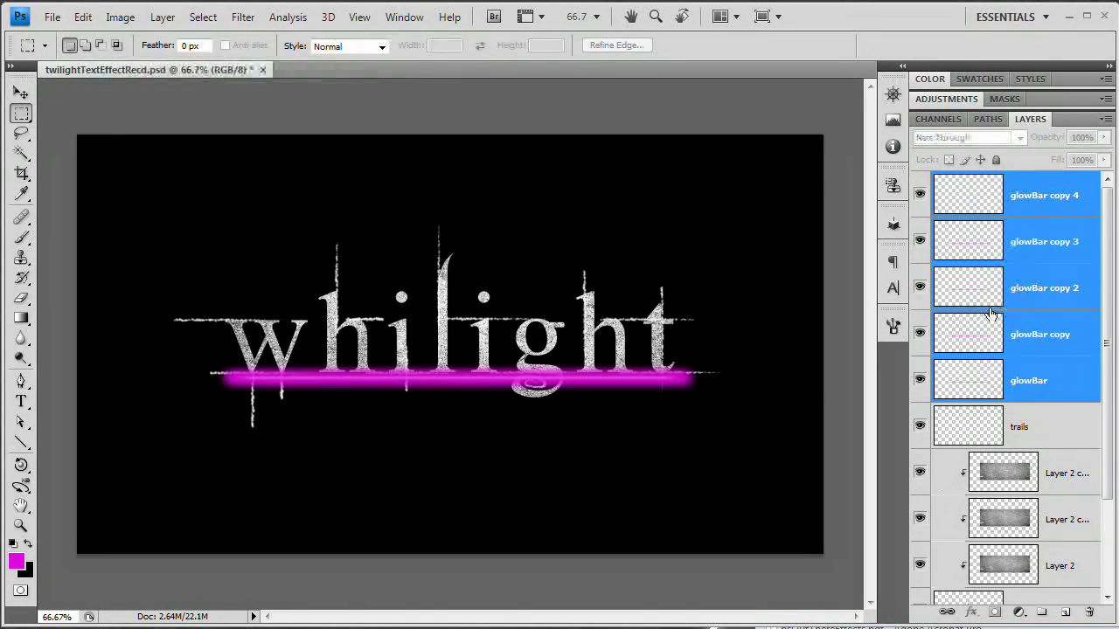
key("ctrl+g")
double_click(990, 181)
type("BlowBar")
key("Return")
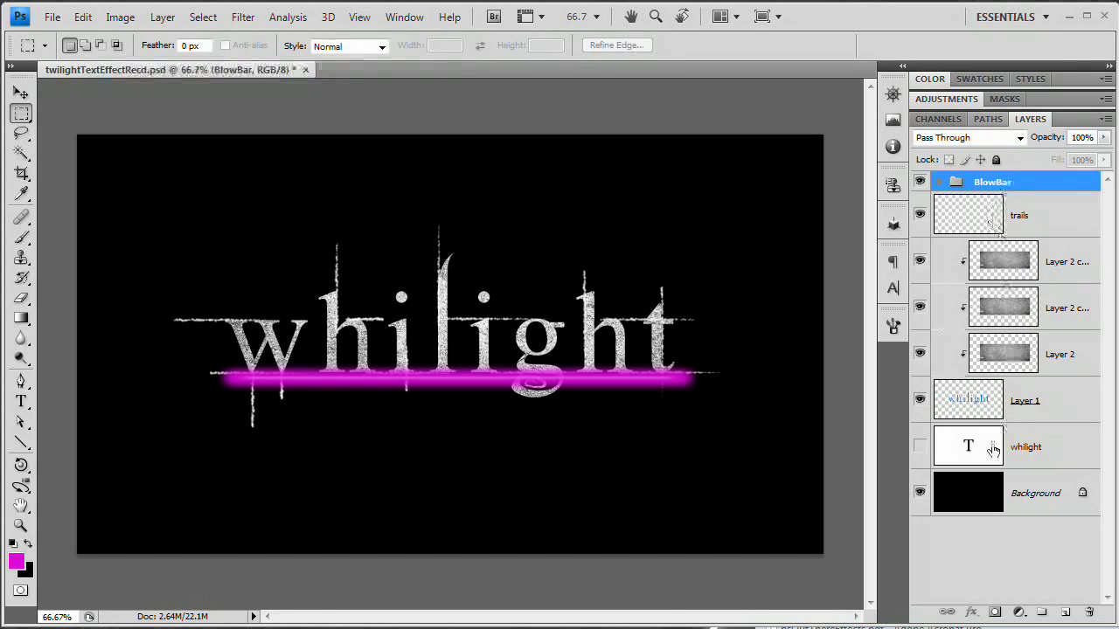
Load the lettering's outline from Layer 1 as a selection, and rename the glow bar group "GlowBar"
left_click(972, 406, "ctrl")
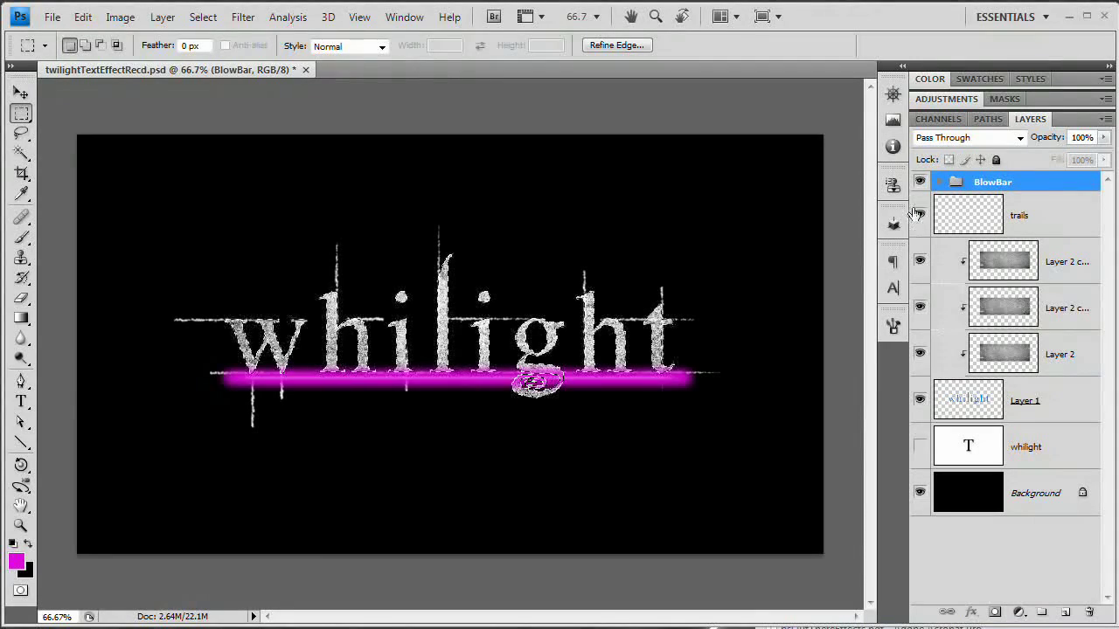
double_click(986, 184)
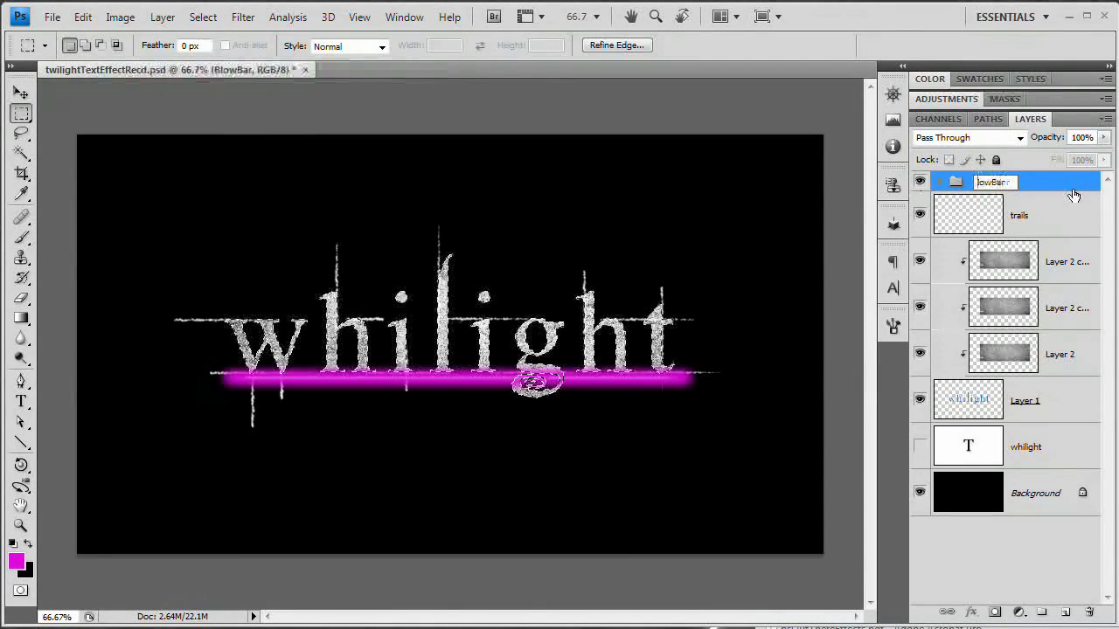
key("Delete")
type("G")
key("Return")
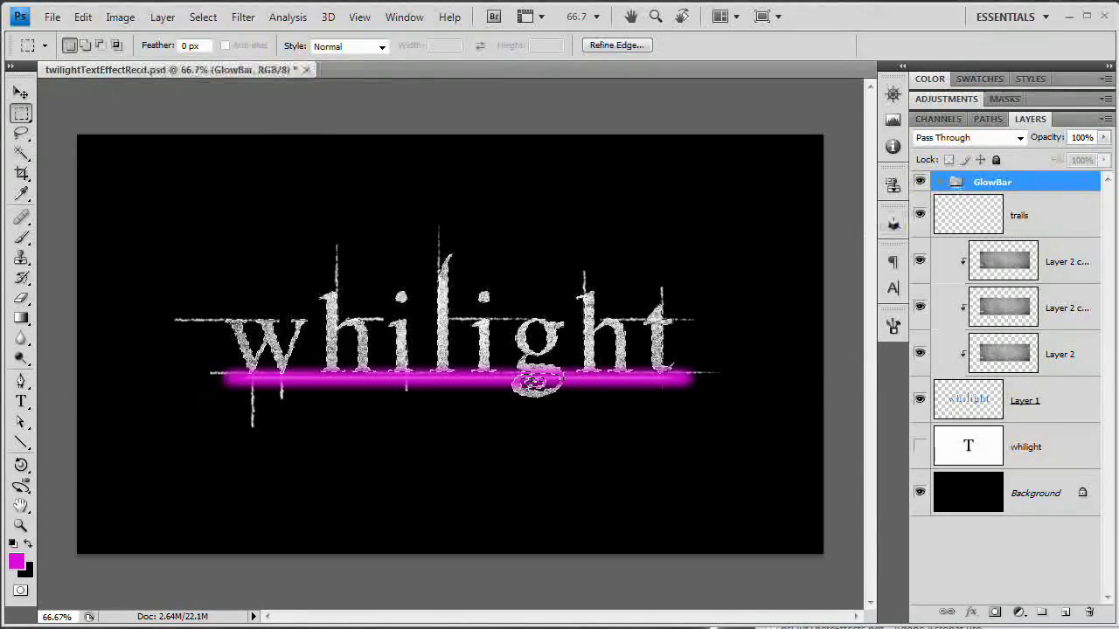
Hide the GlowBar group and activate the Gradient tool
left_click(919, 183)
left_click(21, 318)
left_click(100, 46)
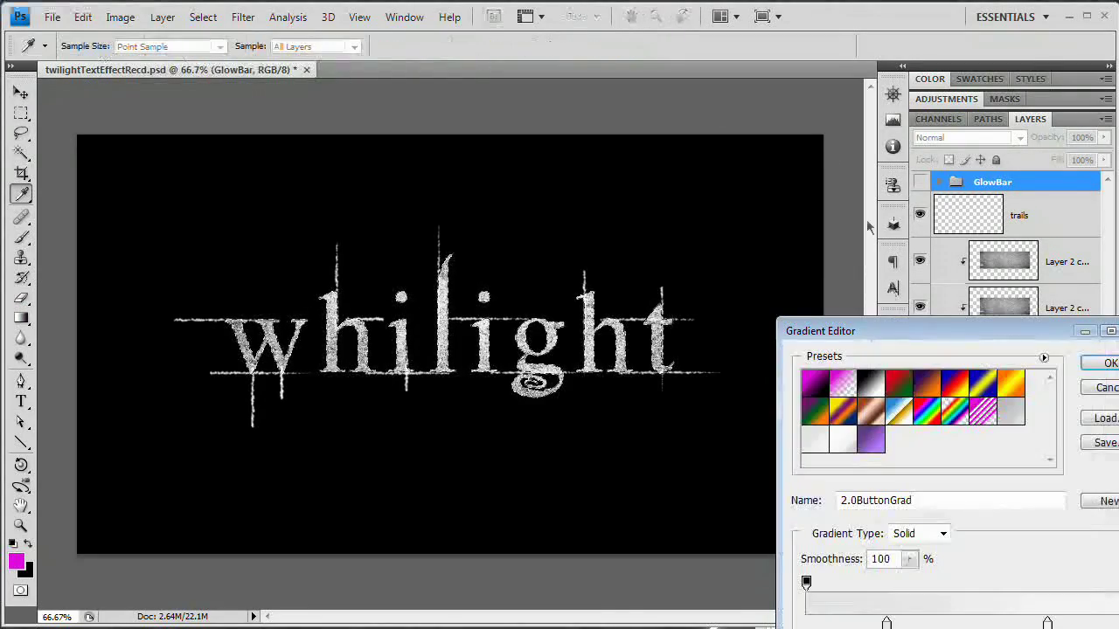
left_click_drag(863, 332, 594, 226)
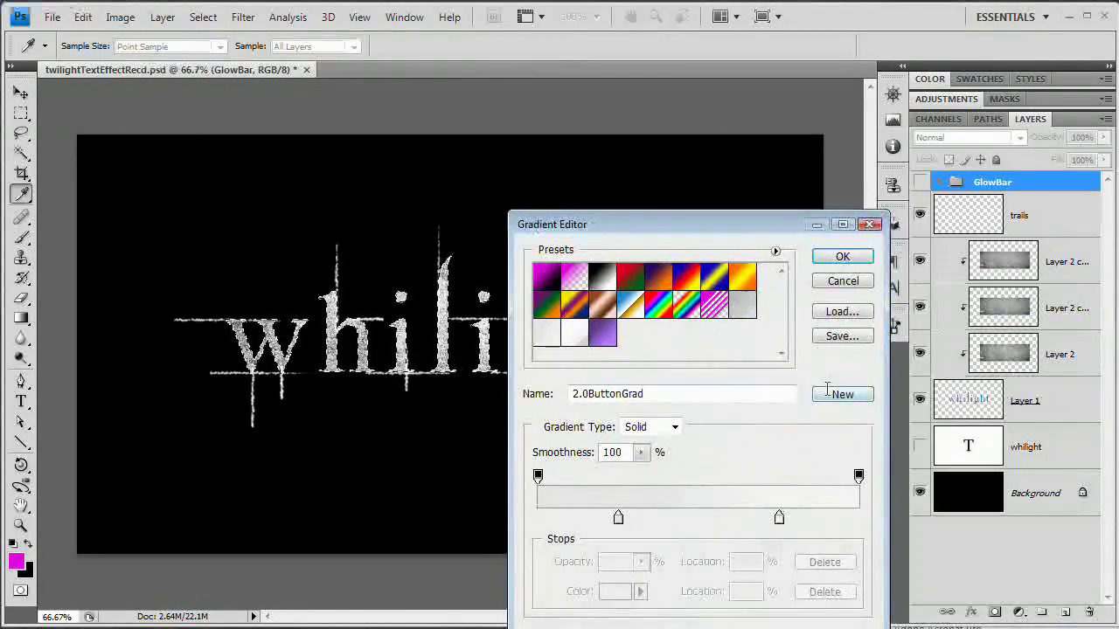
left_click(843, 280)
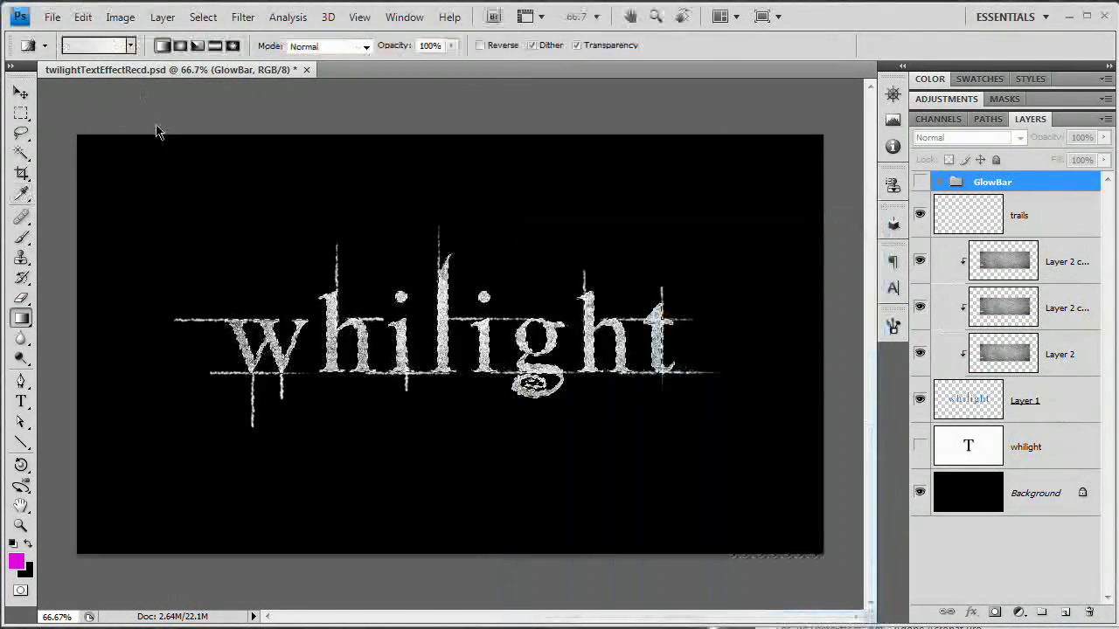
Set the Gradient tool to the Foreground to Transparent preset
left_click(80, 50)
left_click_drag(601, 229, 653, 171)
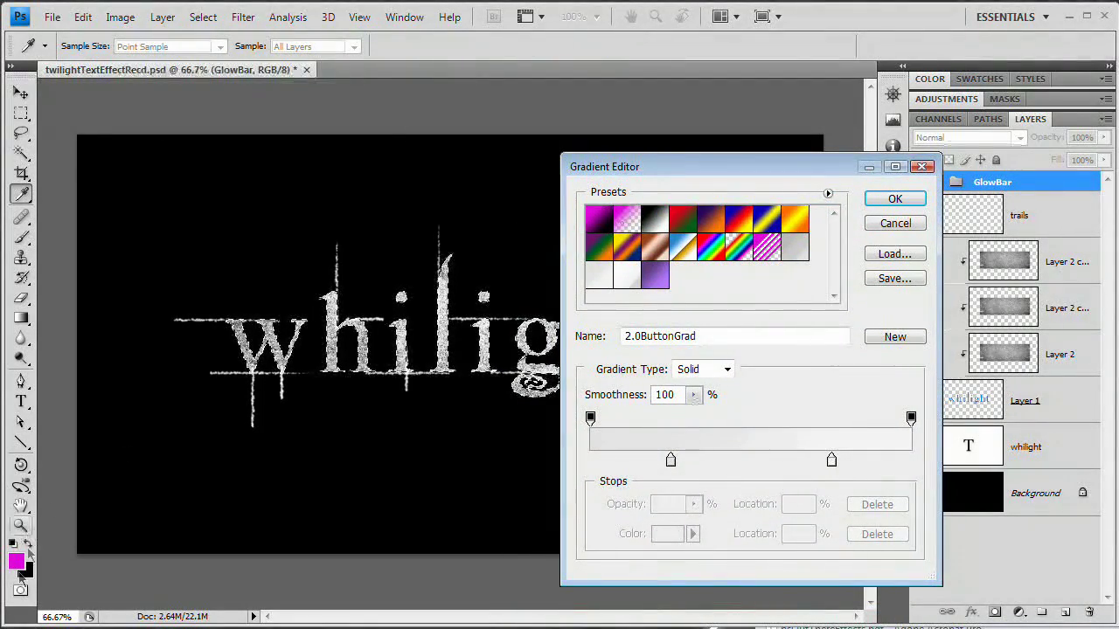
left_click(626, 220)
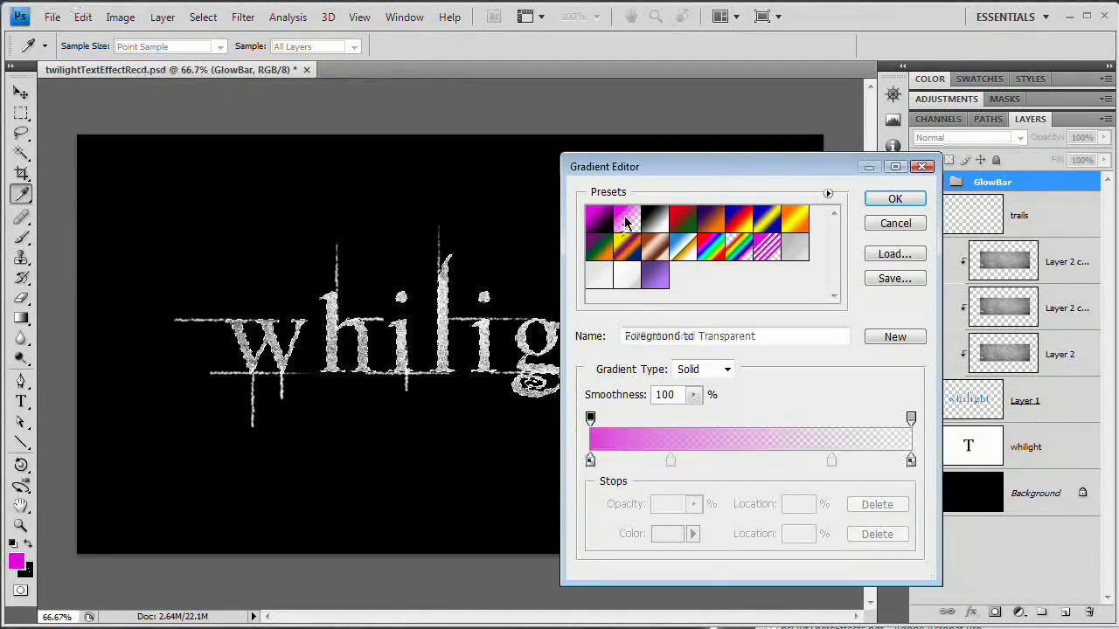
left_click(895, 200)
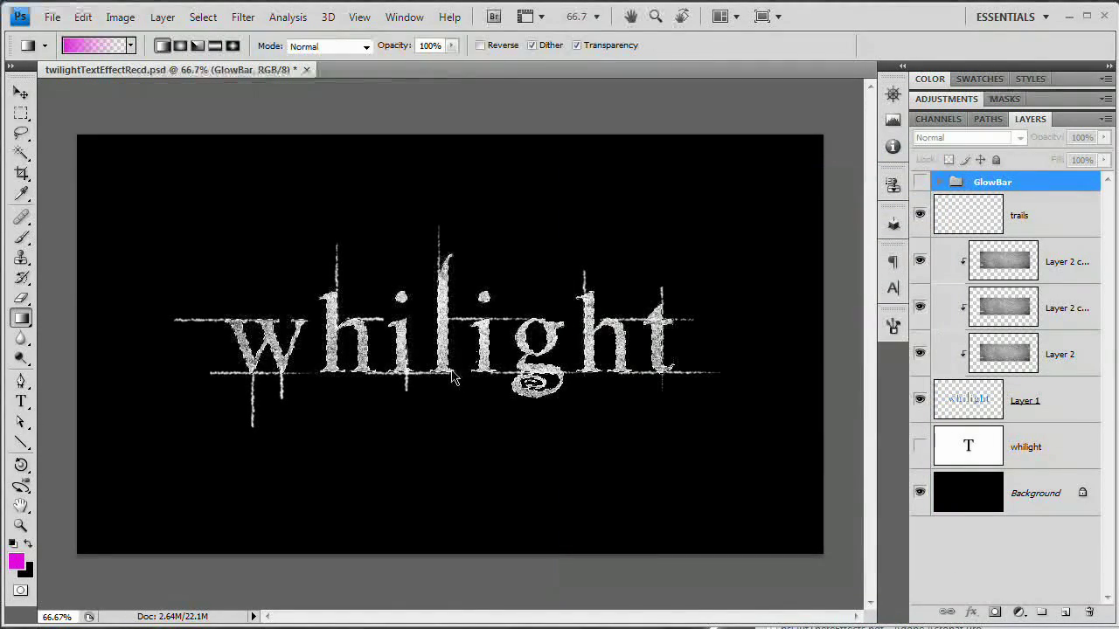
Add a layer named "colorize" above the trails layer and draw the magenta gradient upward from just below the letters' baseline to about x-height
left_click(1025, 216)
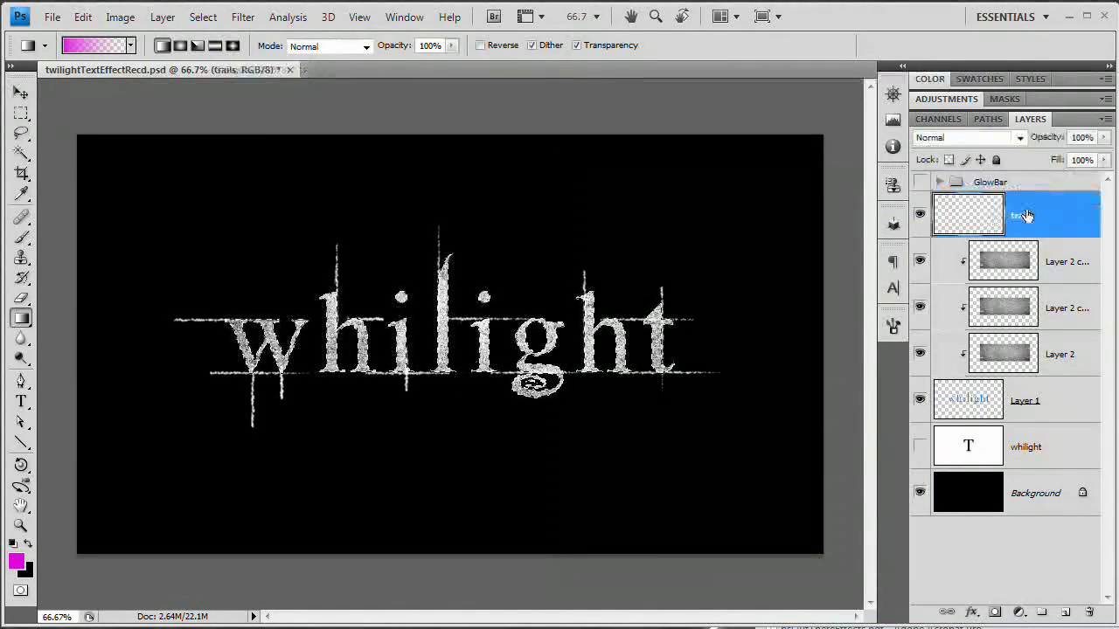
left_click(1064, 612)
double_click(1021, 218)
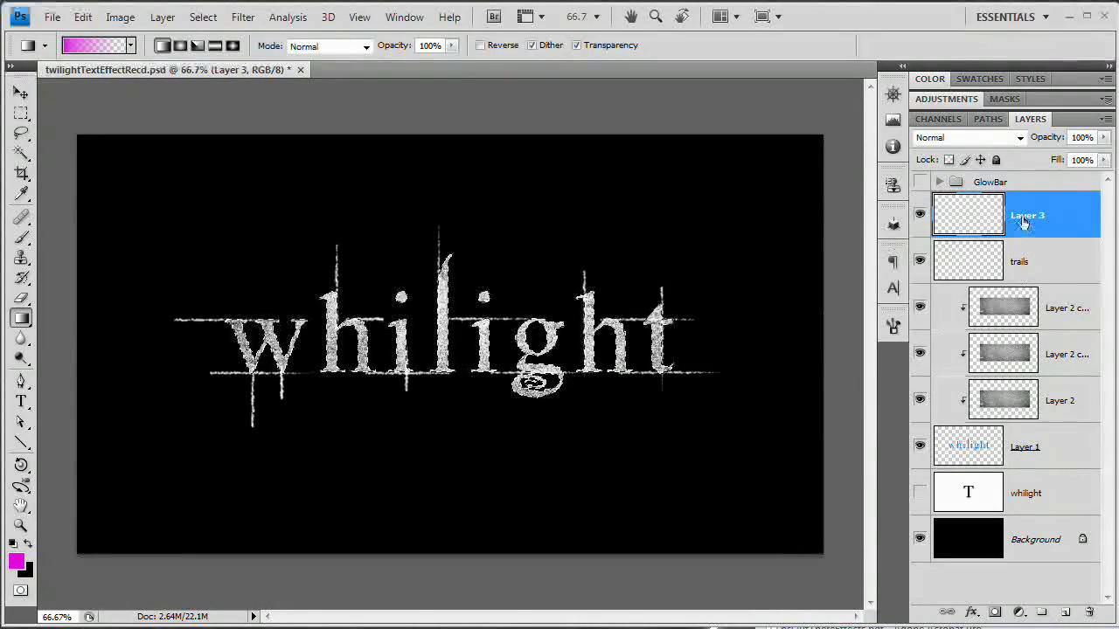
type("colorize")
key("Return")
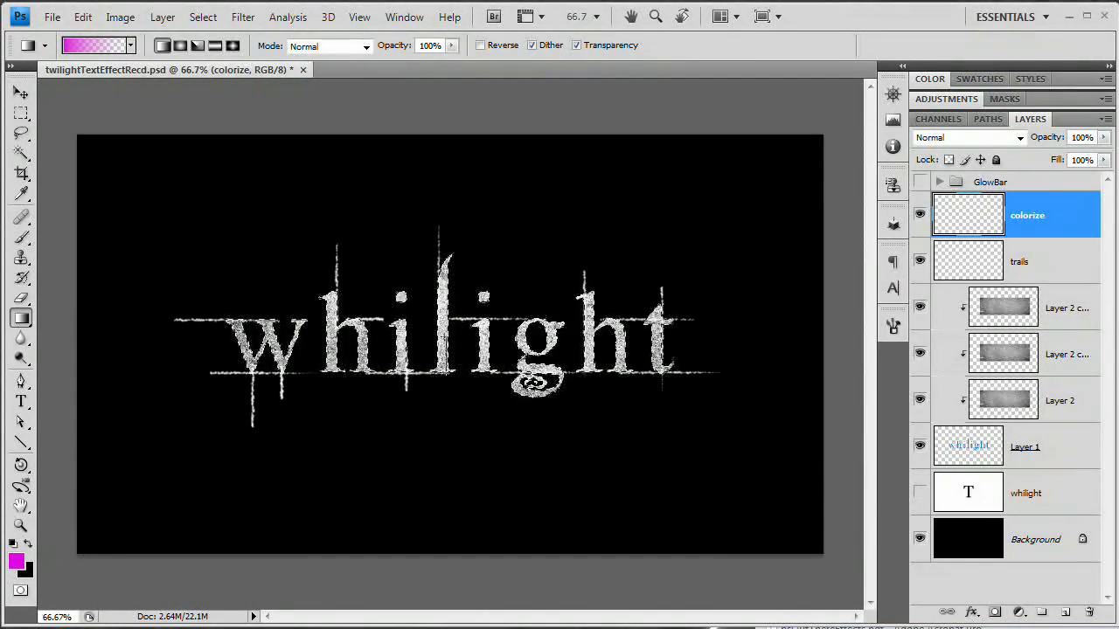
left_click_drag(382, 382, 382, 316)
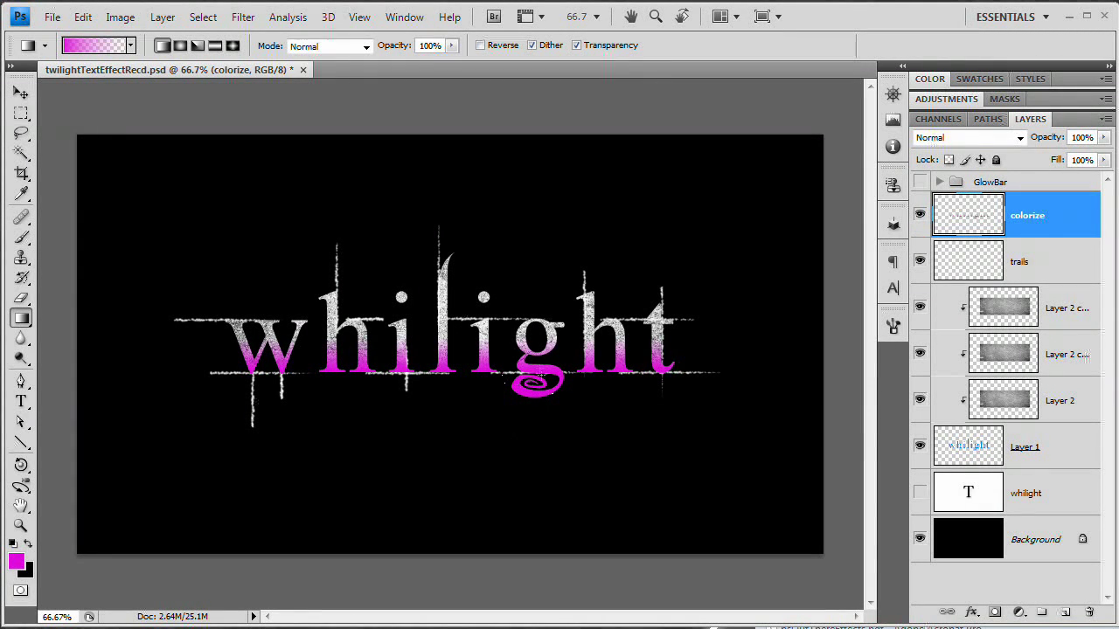
Erase part of the magenta along the lower loop of the "g" with a soft 100 px eraser brush at 0% hardness
left_click(21, 298)
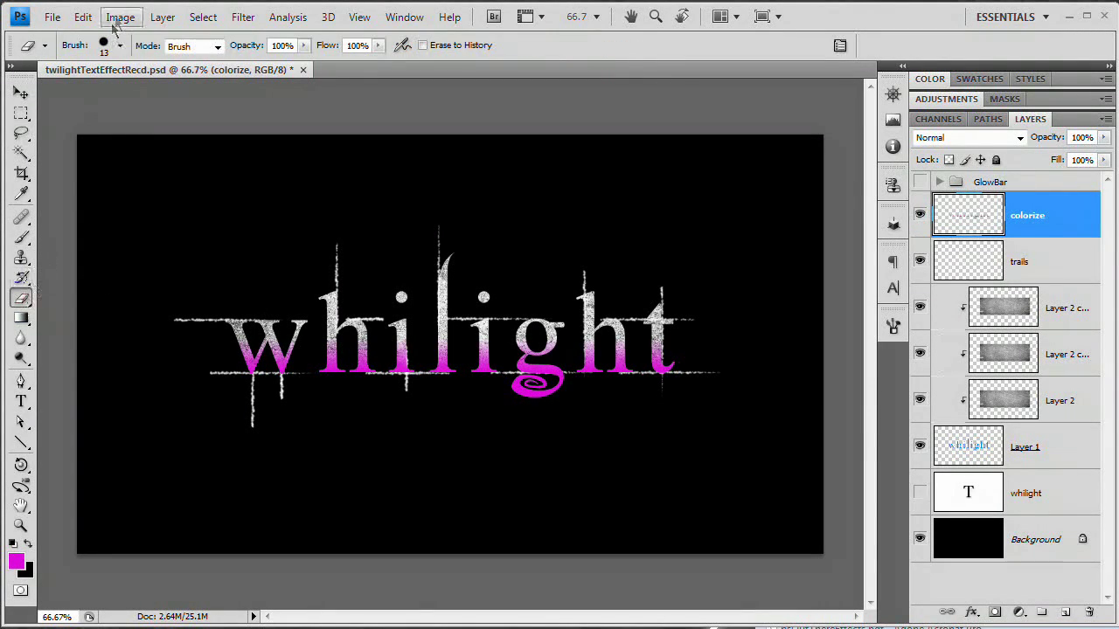
left_click(121, 46)
mouse_move(201, 219)
left_mouse_down()
mouse_move(201, 254)
mouse_move(201, 236)
left_mouse_up()
left_click(96, 278)
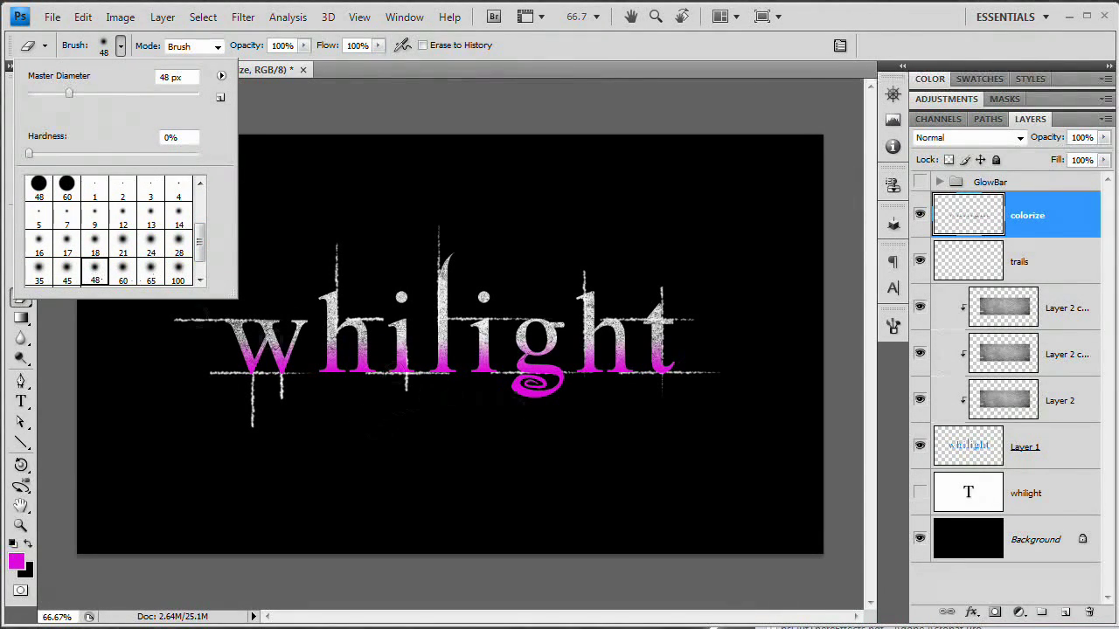
left_click(182, 271)
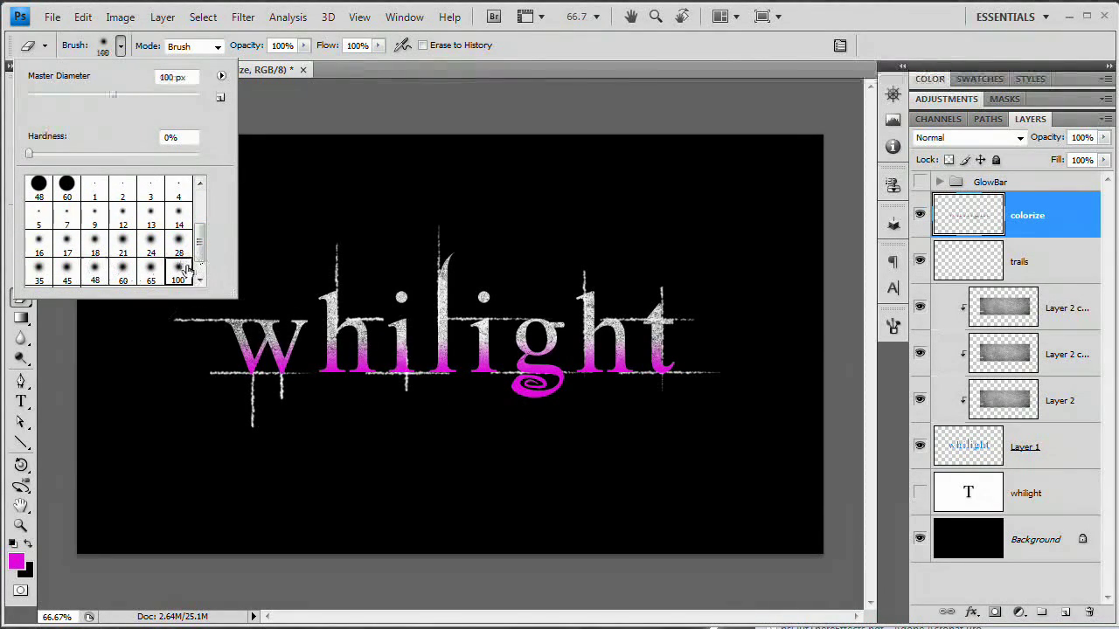
left_click(524, 407)
mouse_move(574, 399)
left_mouse_down()
mouse_move(564, 430)
mouse_move(527, 425)
mouse_move(552, 414)
mouse_move(572, 421)
mouse_move(495, 414)
mouse_move(490, 430)
left_mouse_up()
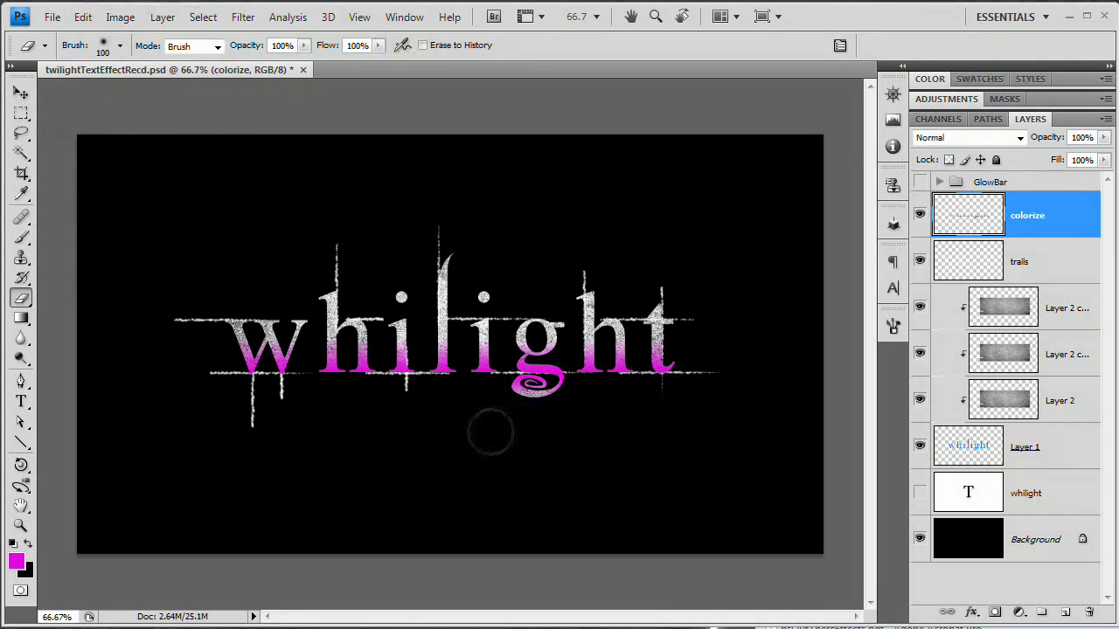
Set the colorize layer's blend mode to Overlay and show the GlowBar group again
left_click(21, 93)
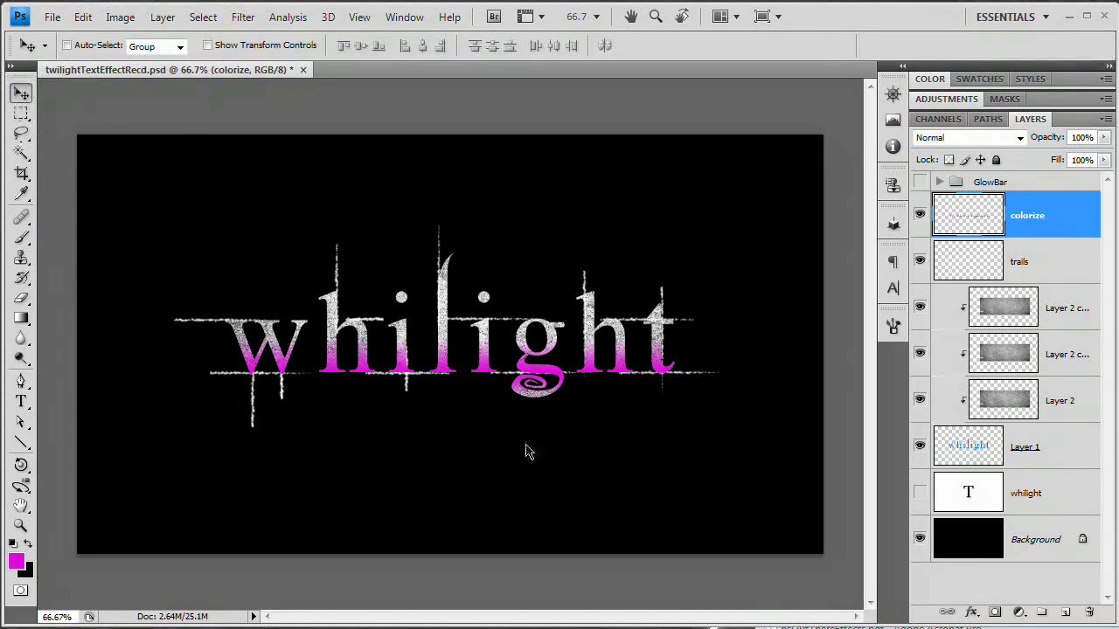
left_click(991, 140)
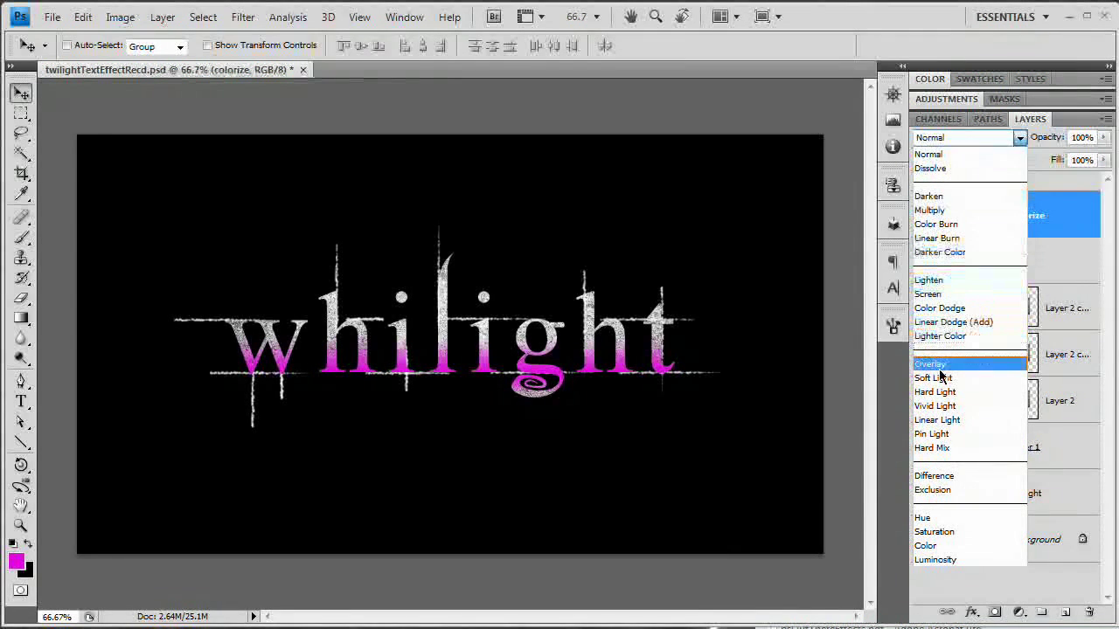
left_click(943, 368)
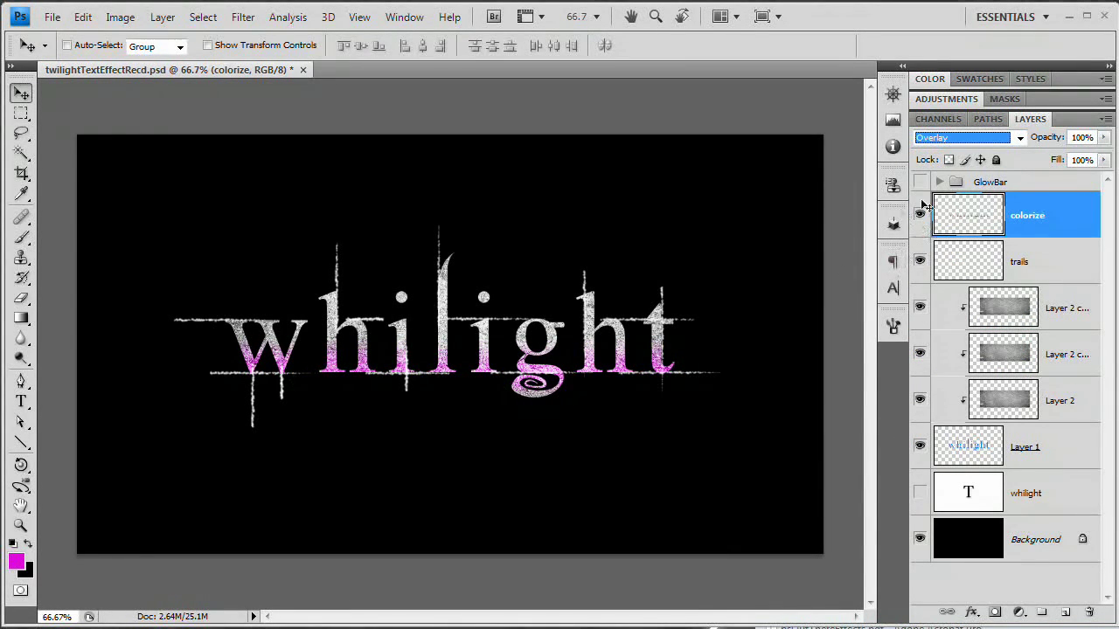
left_click(920, 182)
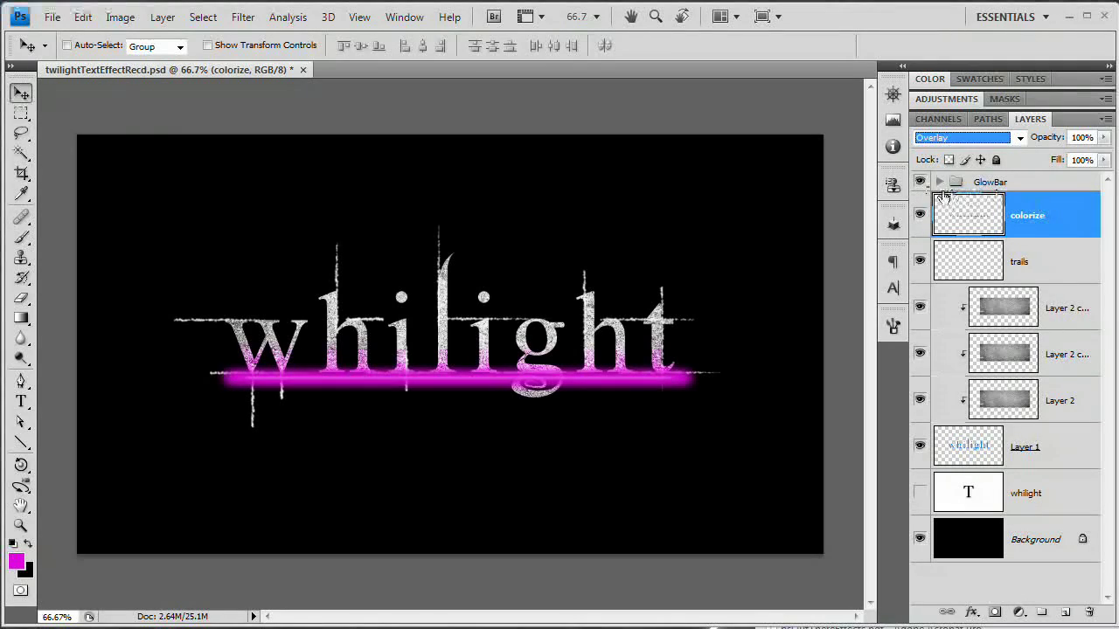